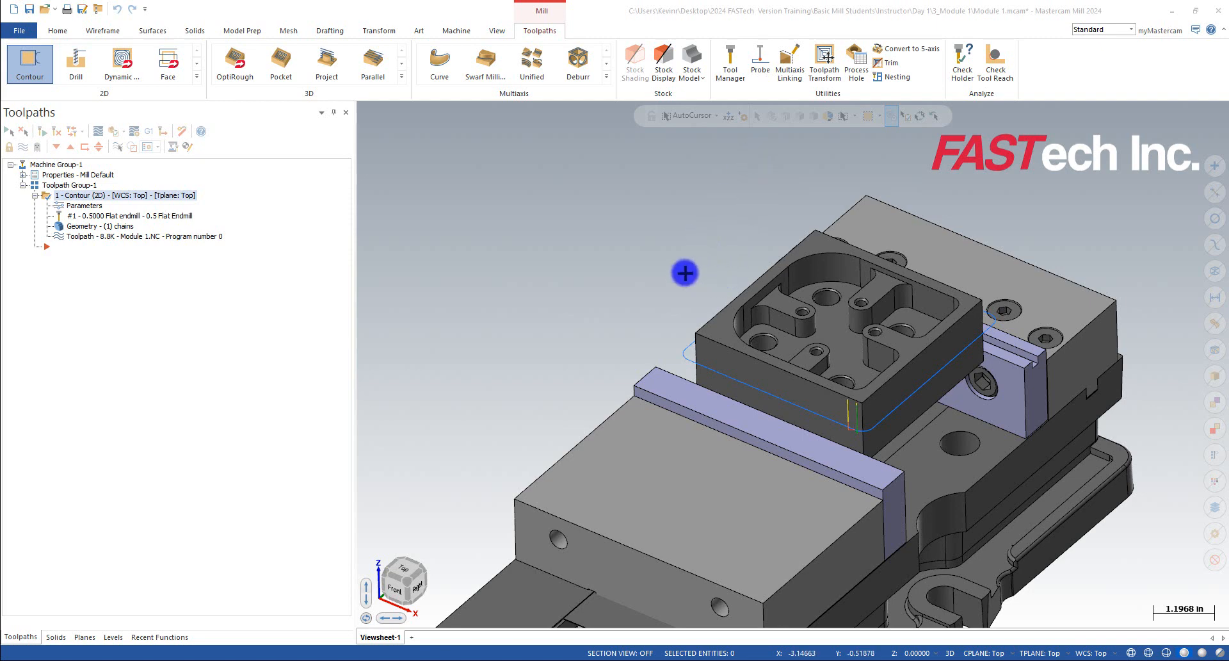
Review the AutoCursor and selection settings, leaving them without changes.
scroll(617, 249, "down", 1)
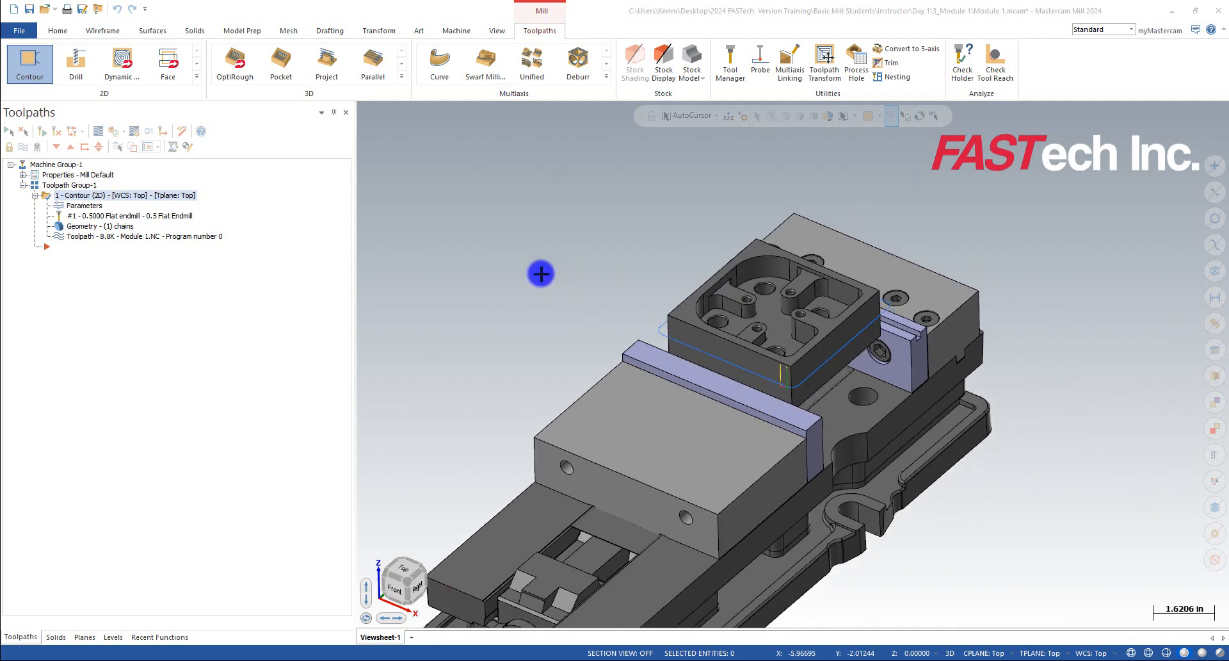
scroll(733, 321, "up", 5)
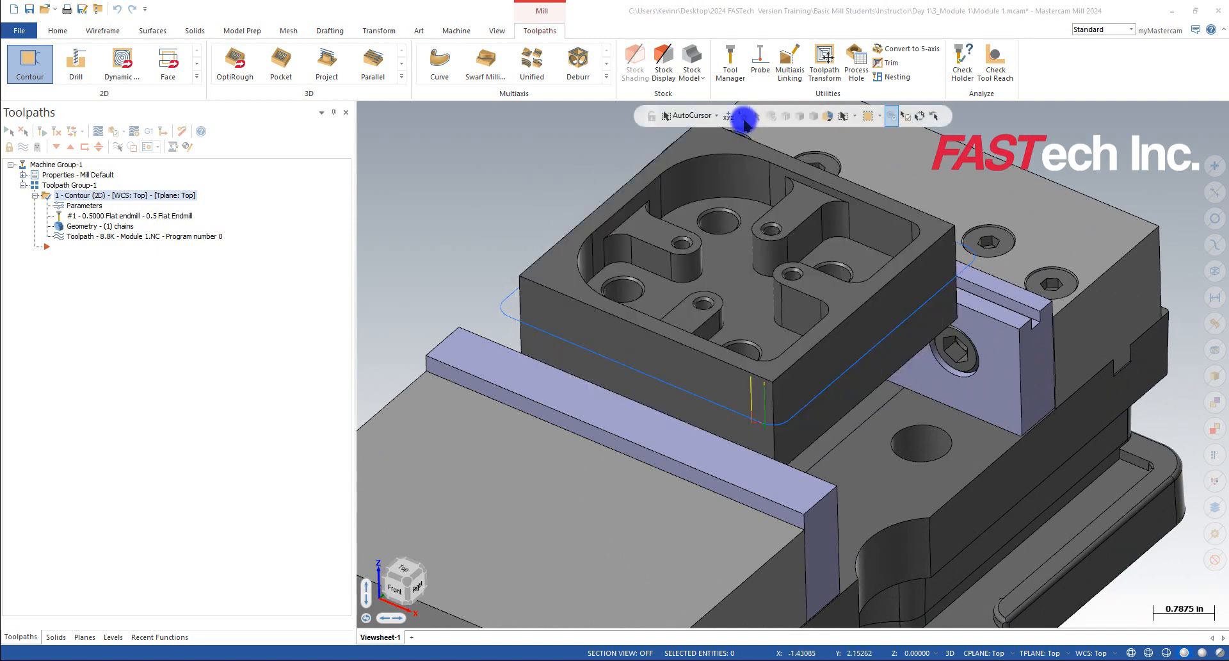
left_click(743, 117)
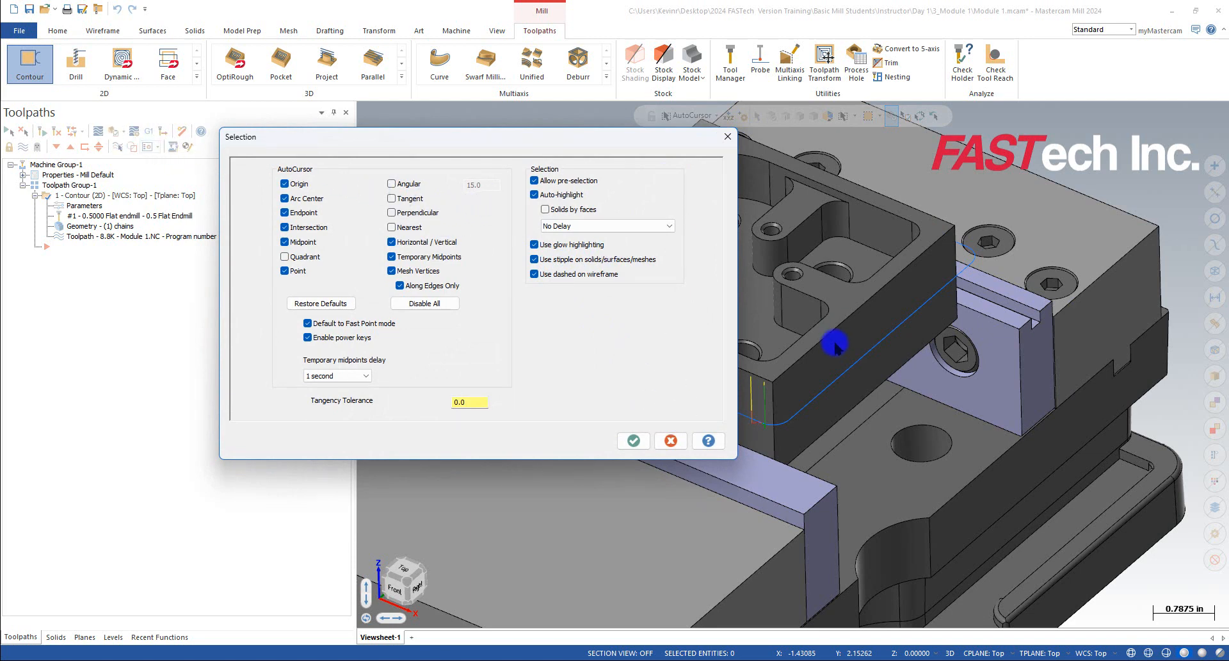
left_click(671, 444)
scroll(879, 497, "down", 7)
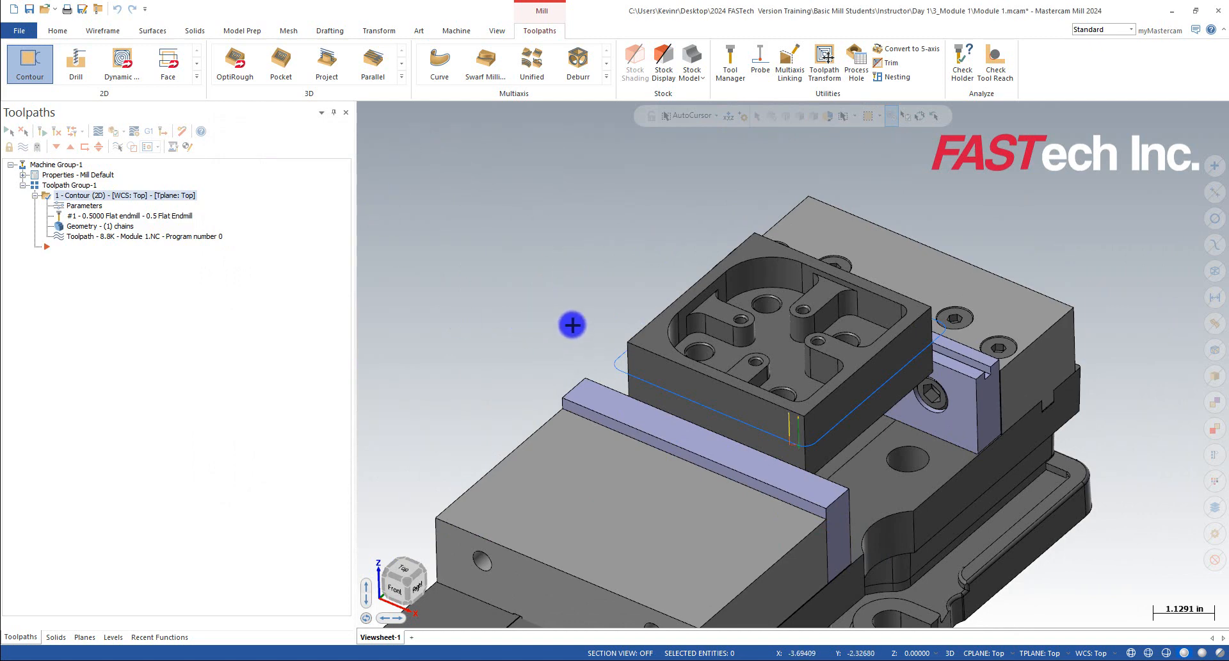
Review the Analyze decimal places and measurement units in the system configuration without changing them.
left_click(18, 30)
left_click(70, 464)
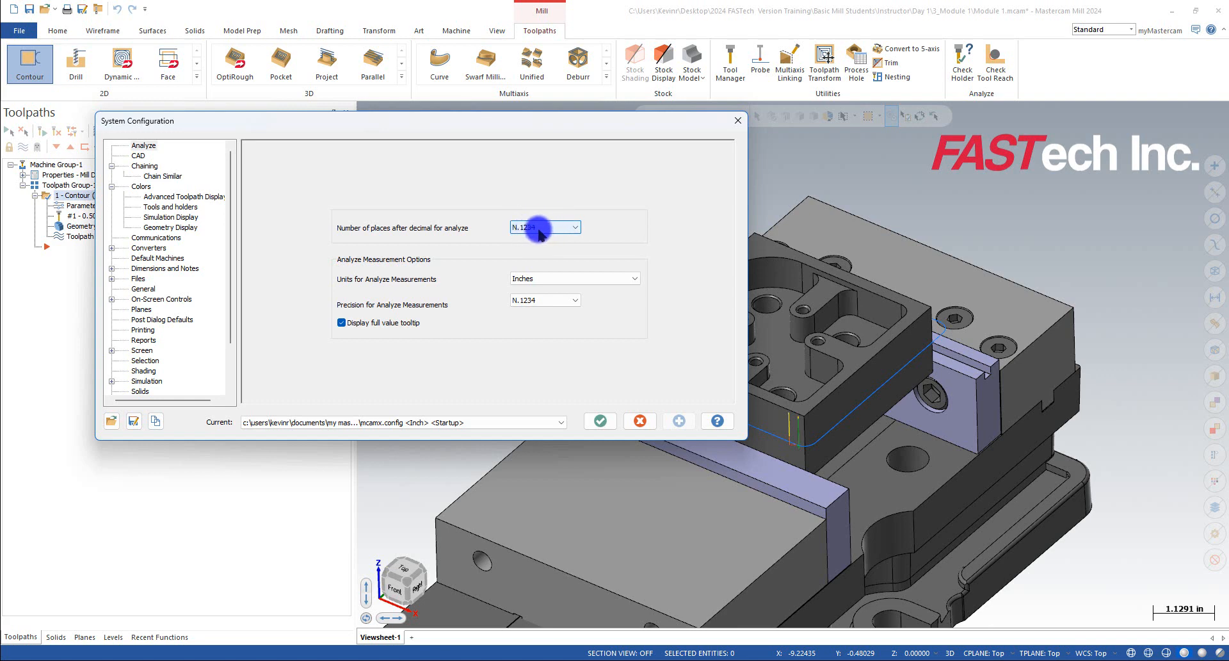
left_click(641, 421)
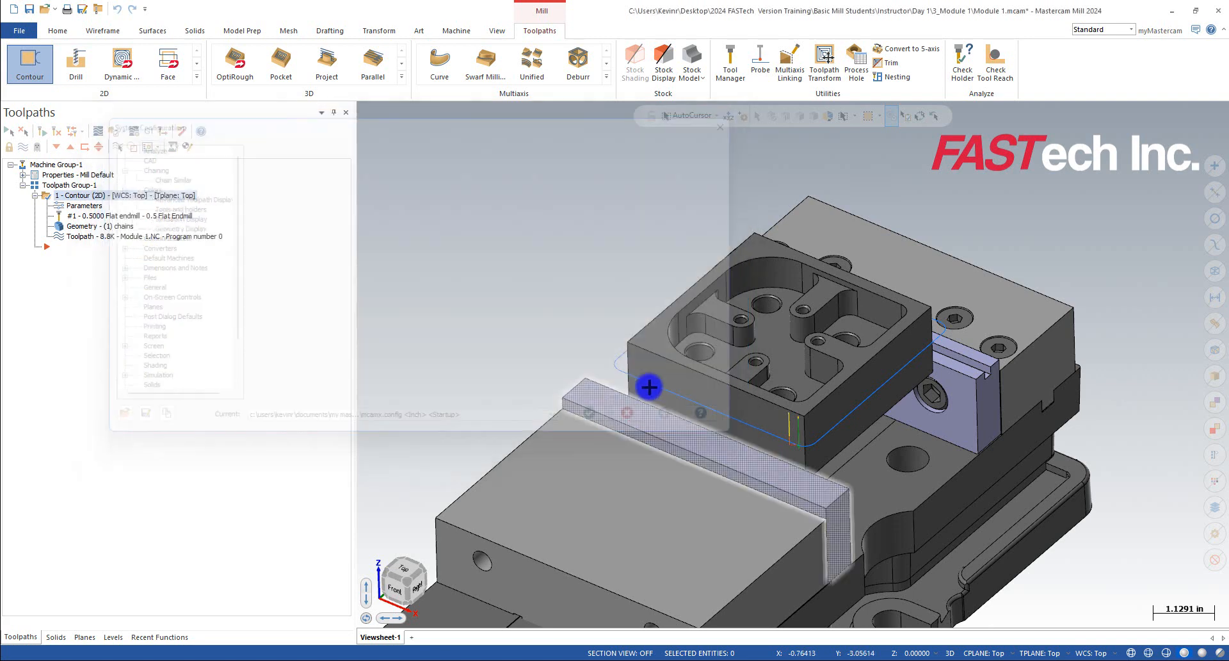
Analyze the front top edge of the pocketed block to view its linear edge properties.
left_click(57, 30)
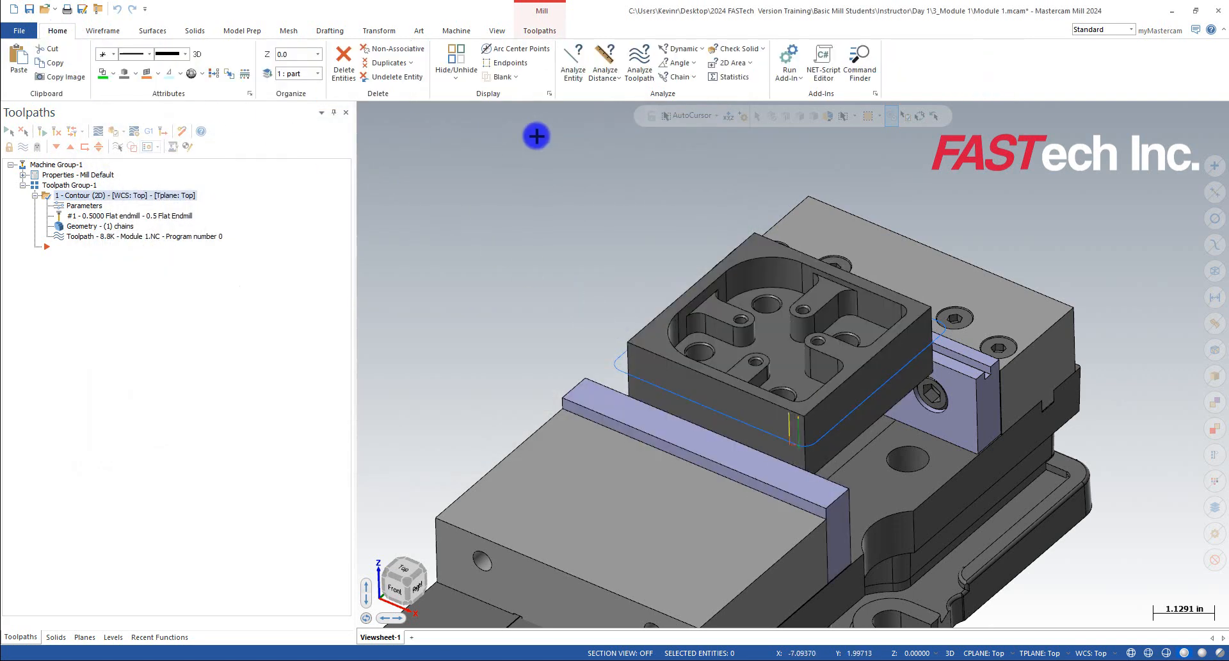
left_click(568, 78)
scroll(662, 359, "up", 3)
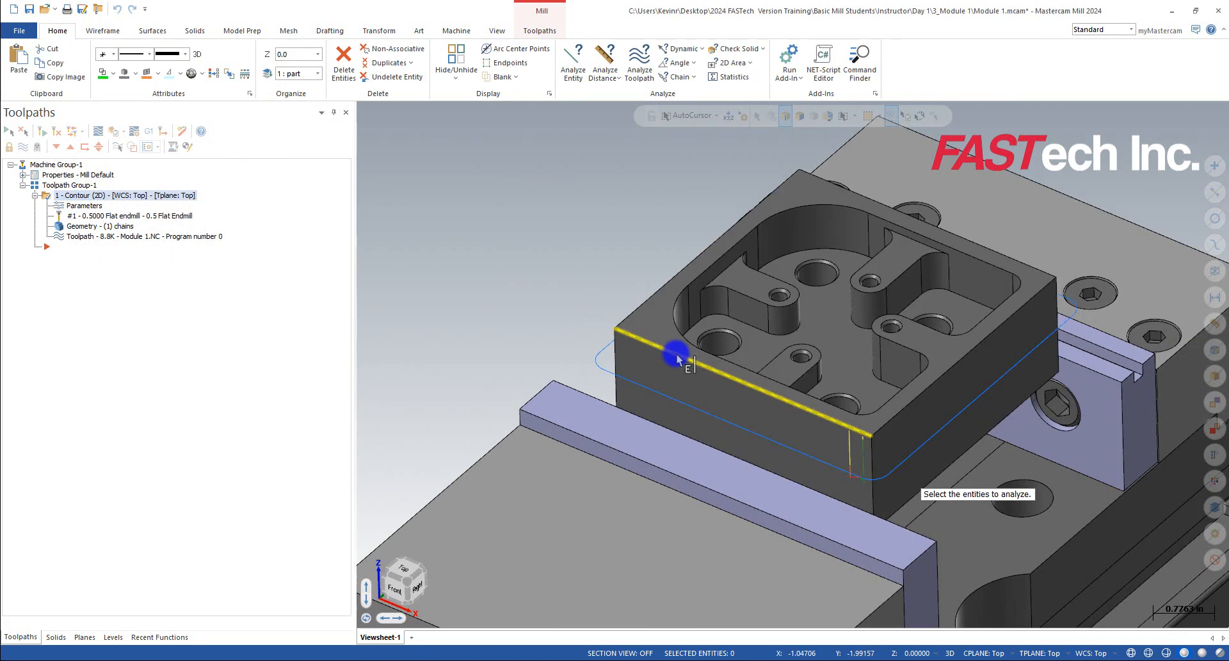
left_click(678, 356)
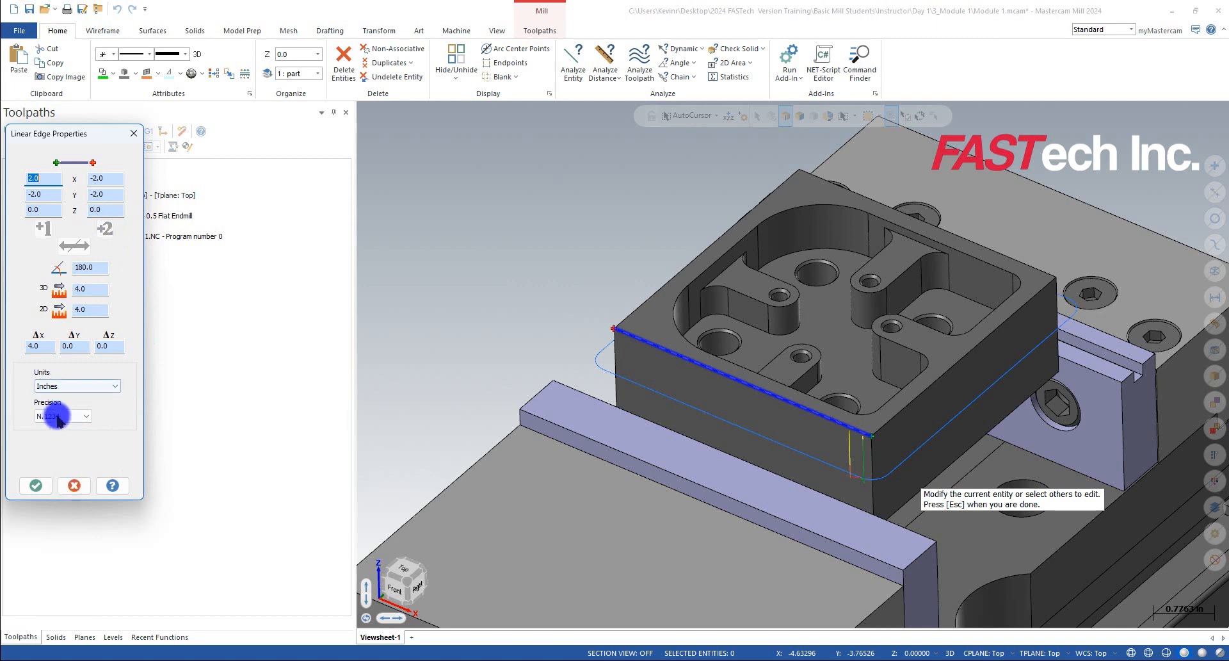
left_click(70, 485)
In the system configuration's CAD defaults, choose the thickest line width.
left_click(19, 31)
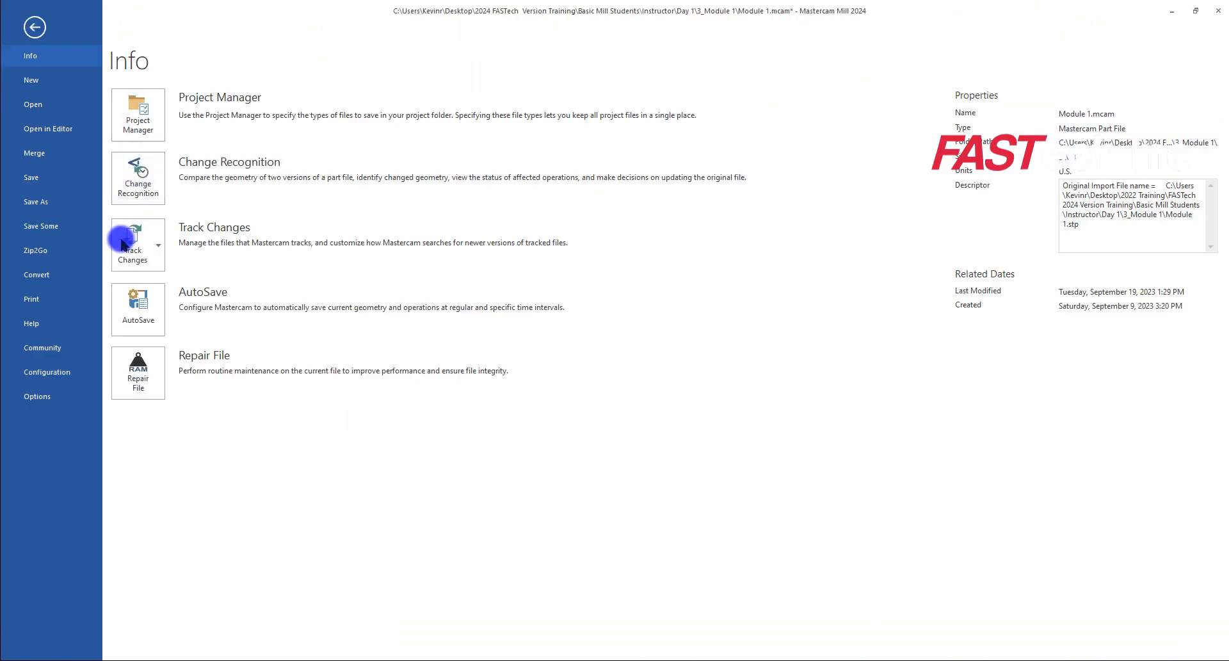
left_click(64, 373)
left_click(137, 154)
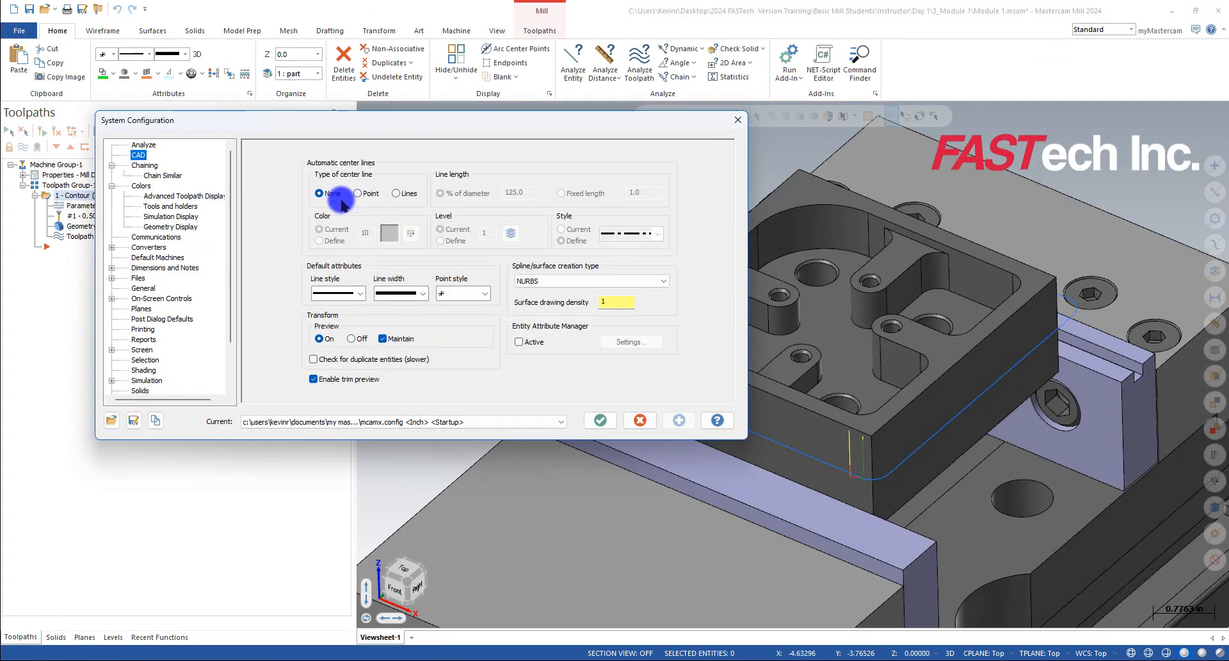
left_click(921, 149)
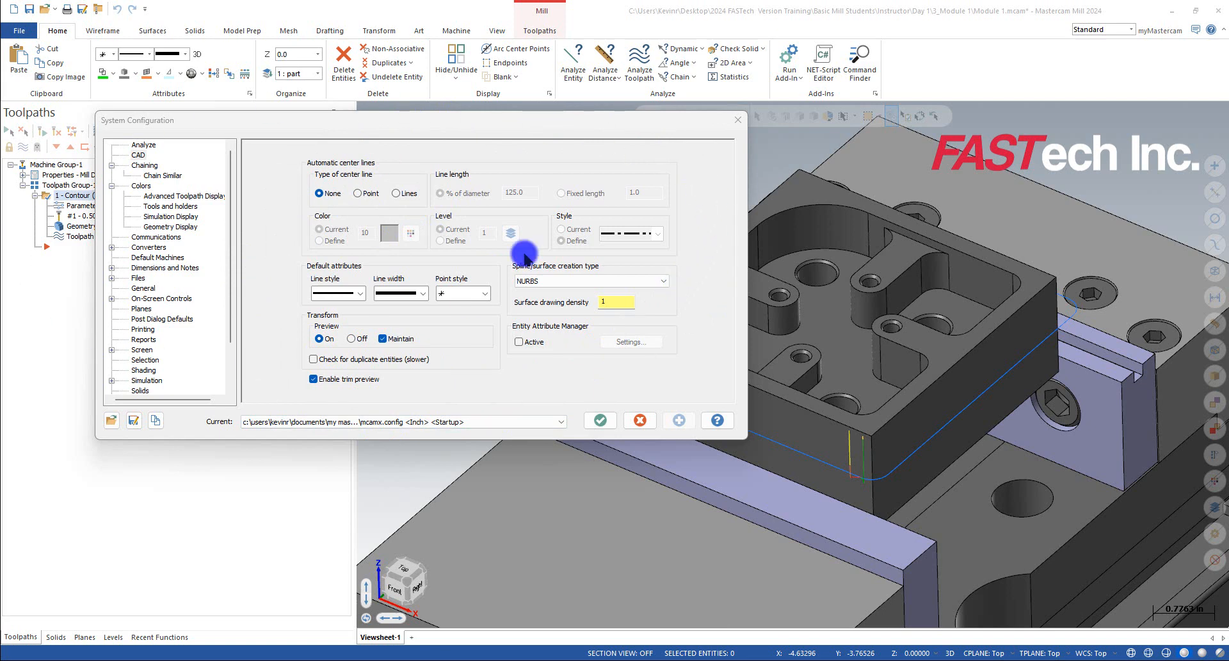
left_click(423, 293)
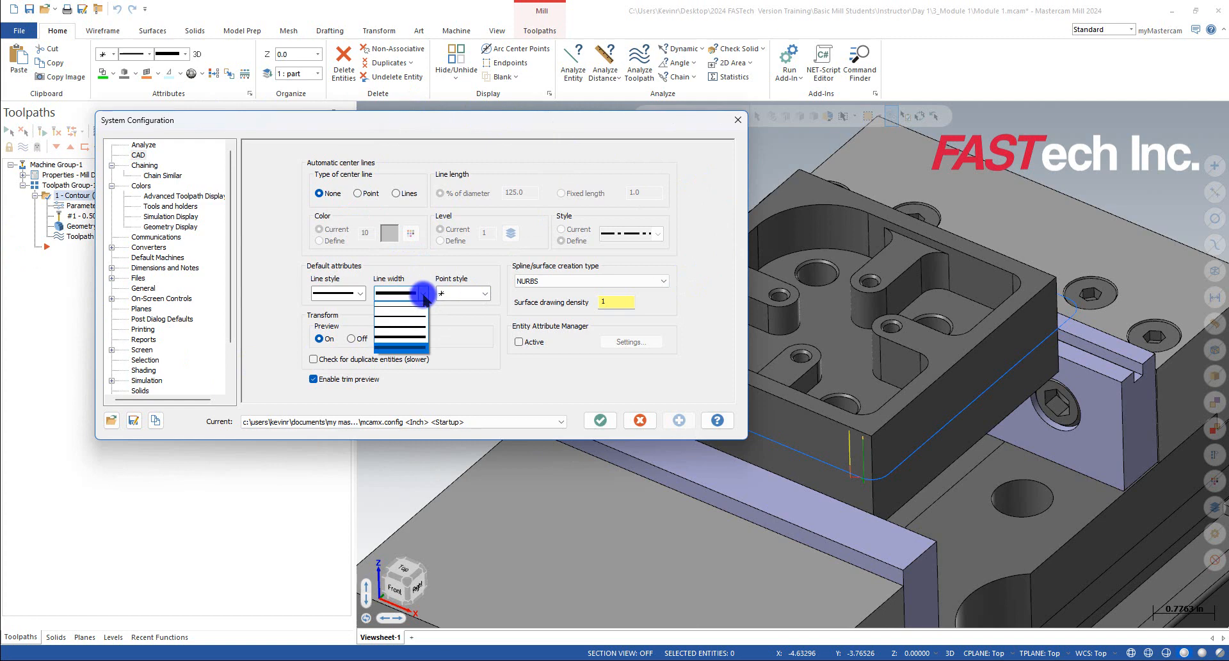
left_click(415, 349)
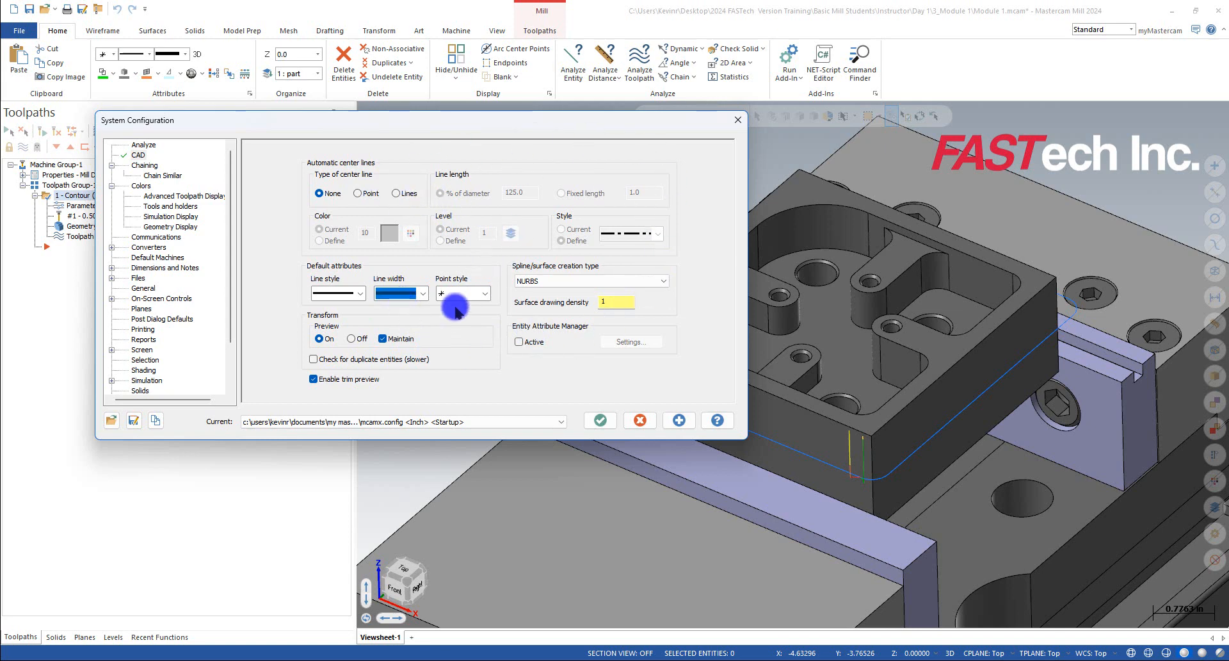
Set both the background gradient start and gradient end colors to black (0) in the configuration's Colors page.
left_click(142, 185)
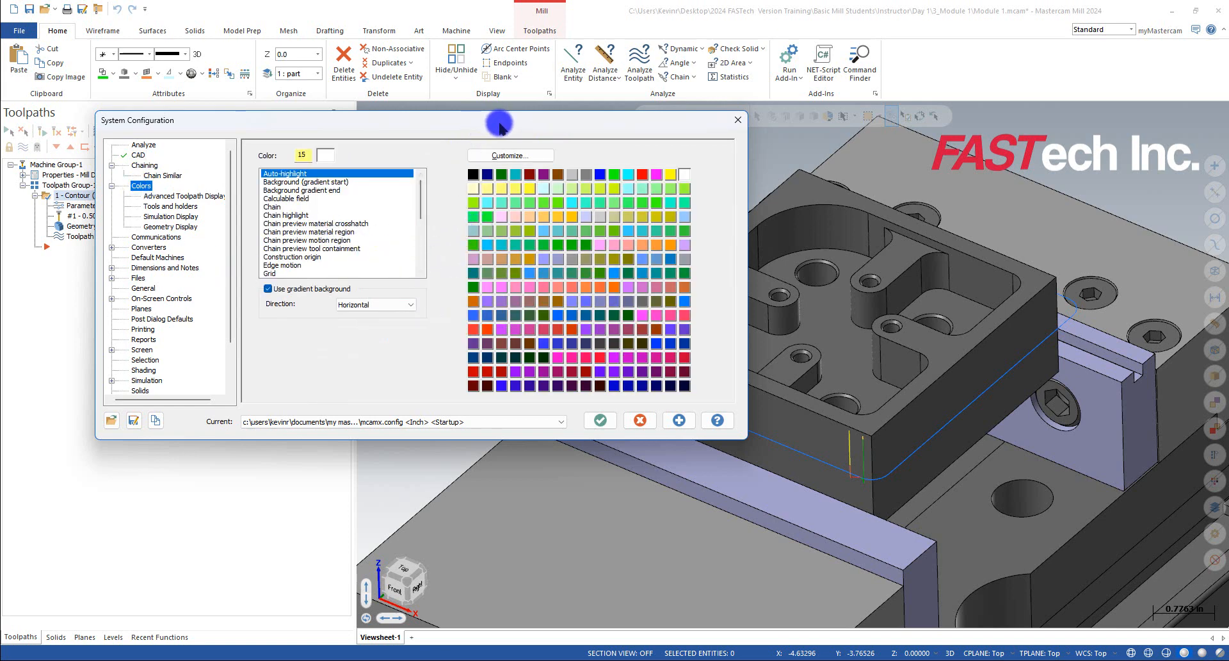
left_click_drag(497, 120, 448, 39)
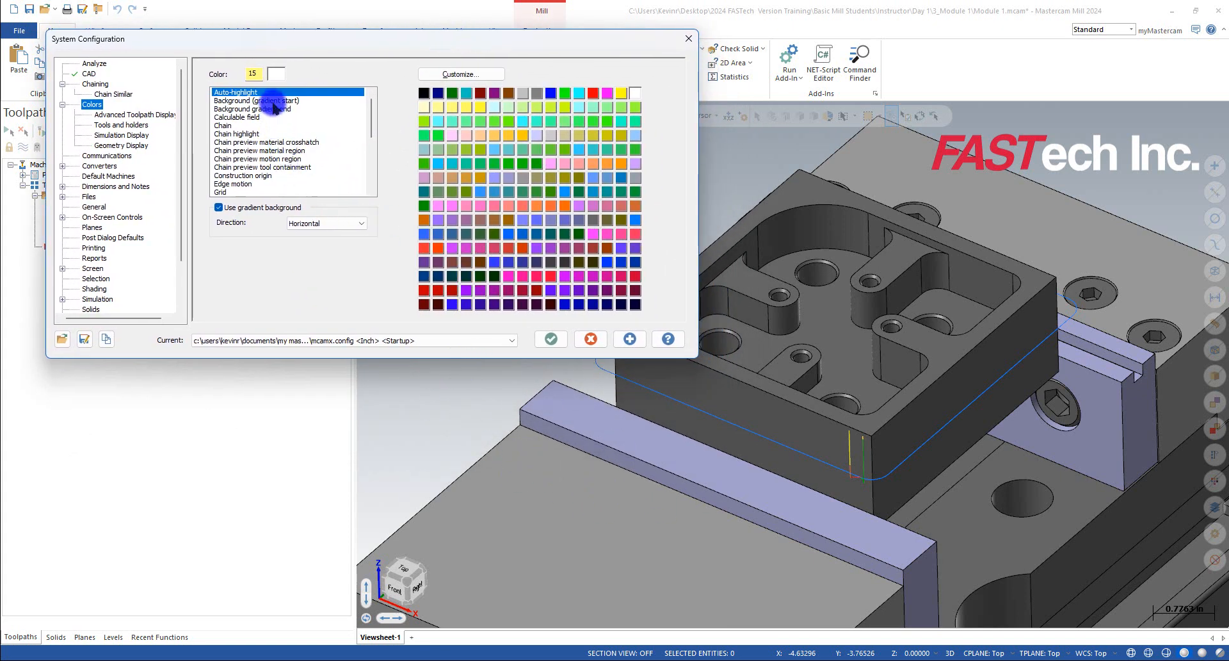
left_click(253, 100)
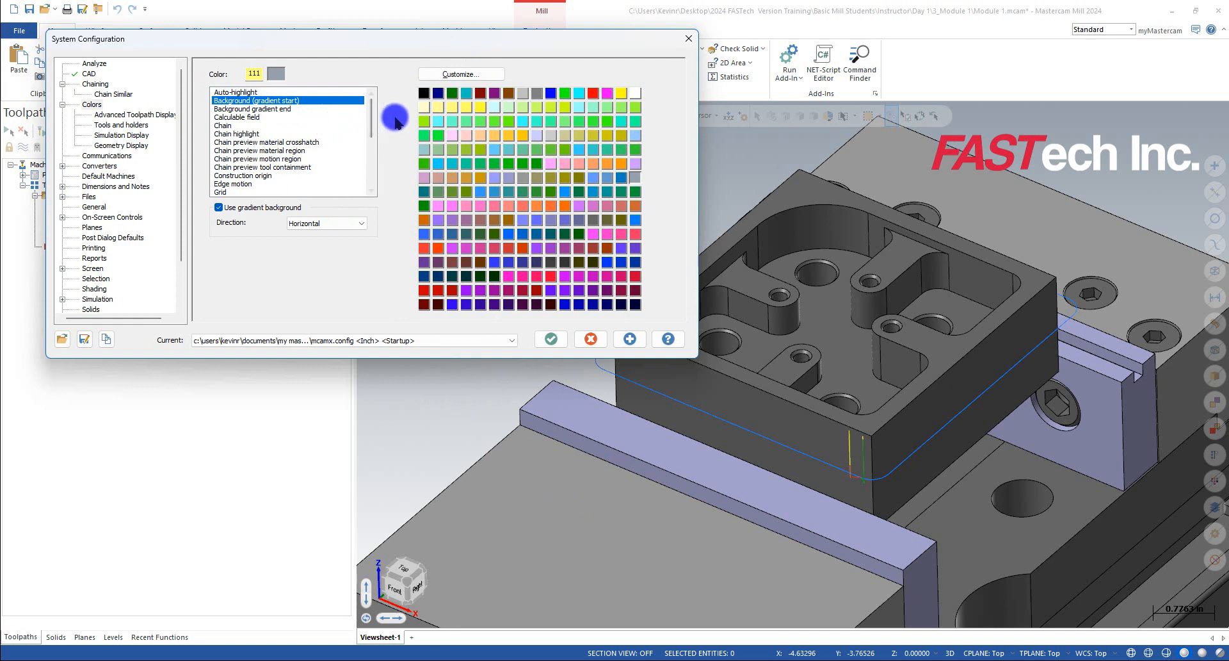
left_click(424, 94)
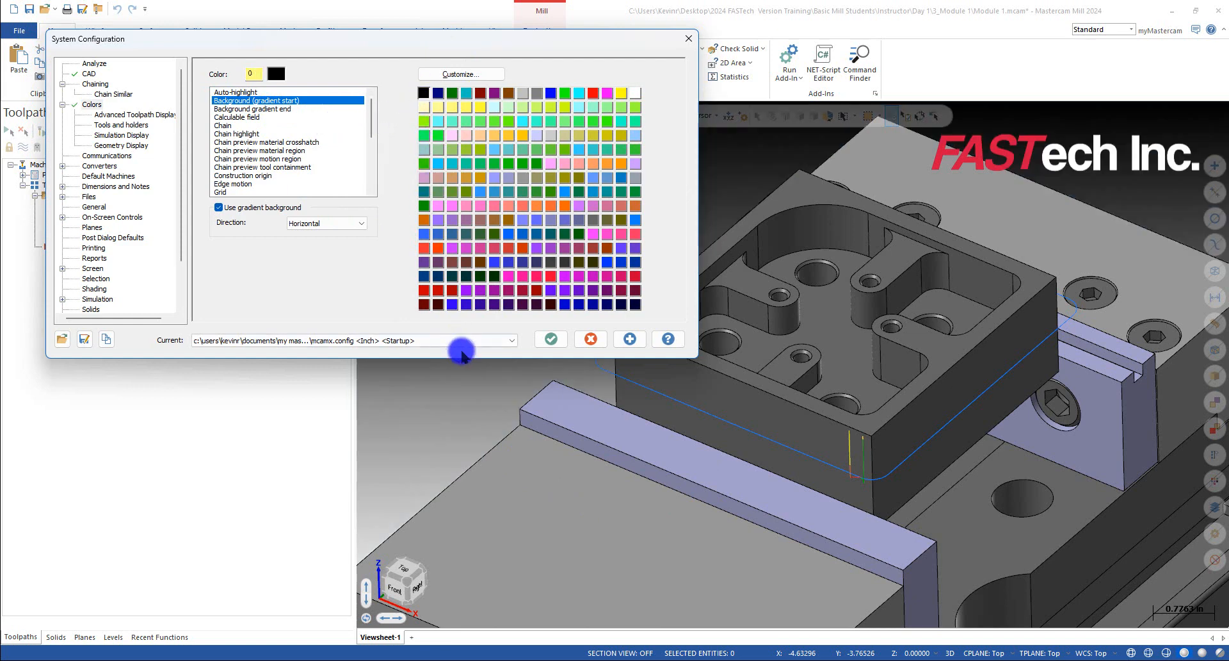
left_click(275, 109)
left_click(424, 94)
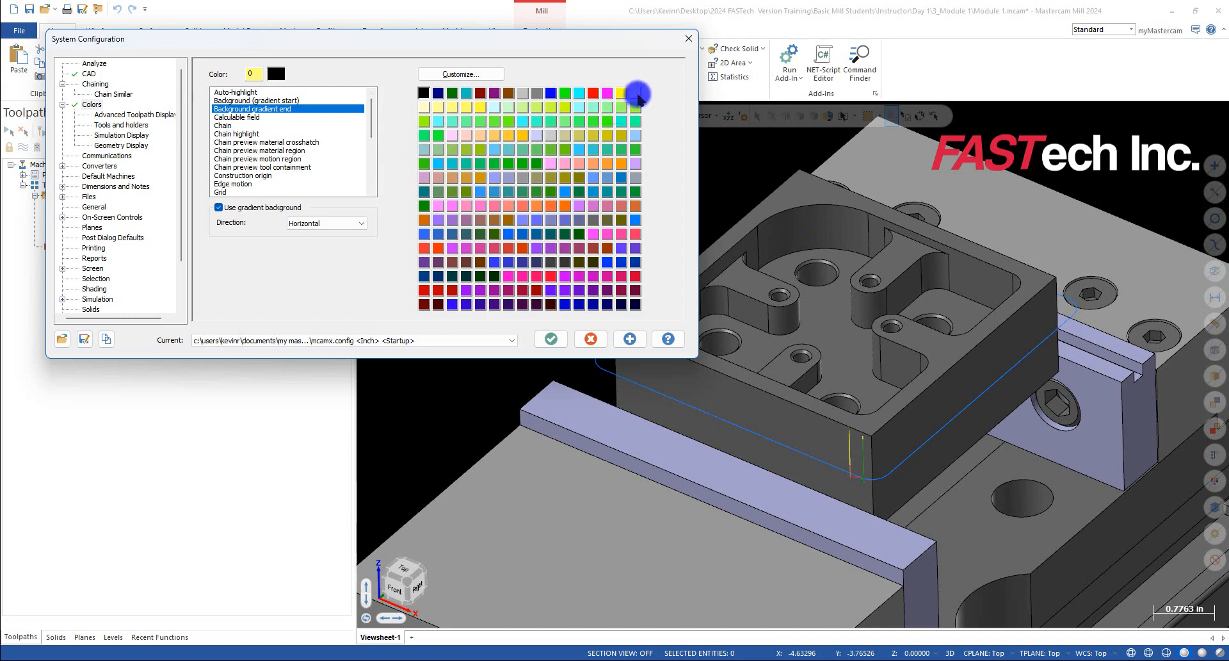
Set the background gradient end color to white (15) and the gradient start color to 111.
left_click(635, 93)
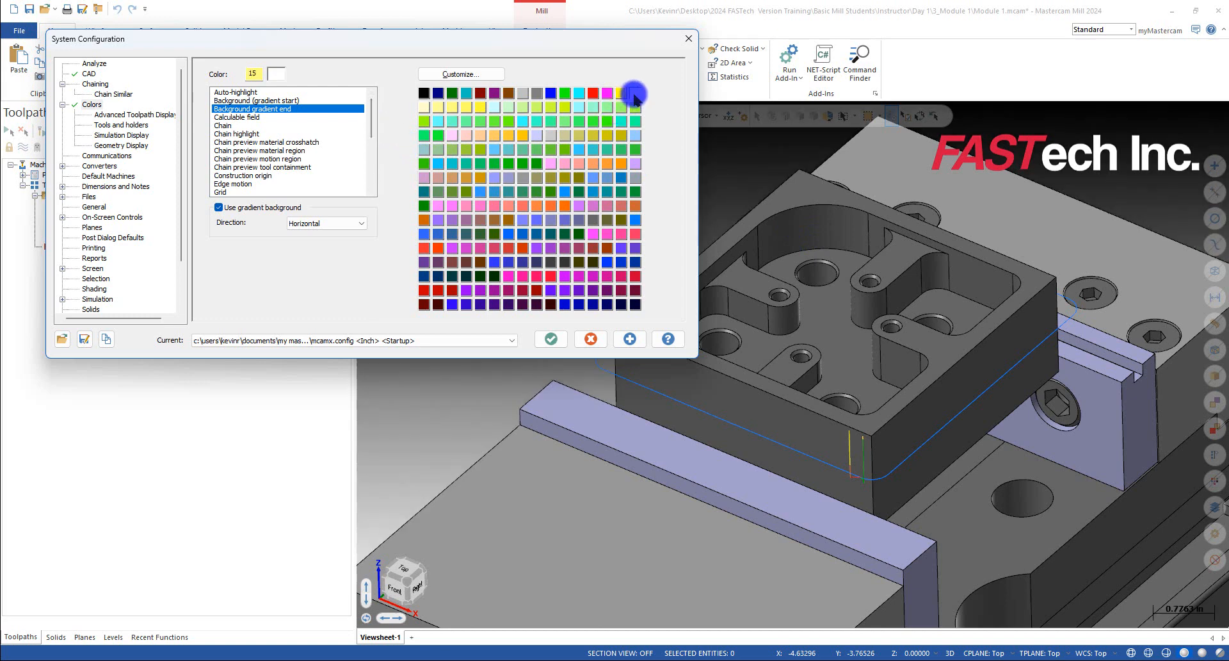
left_click(282, 102)
double_click(259, 76)
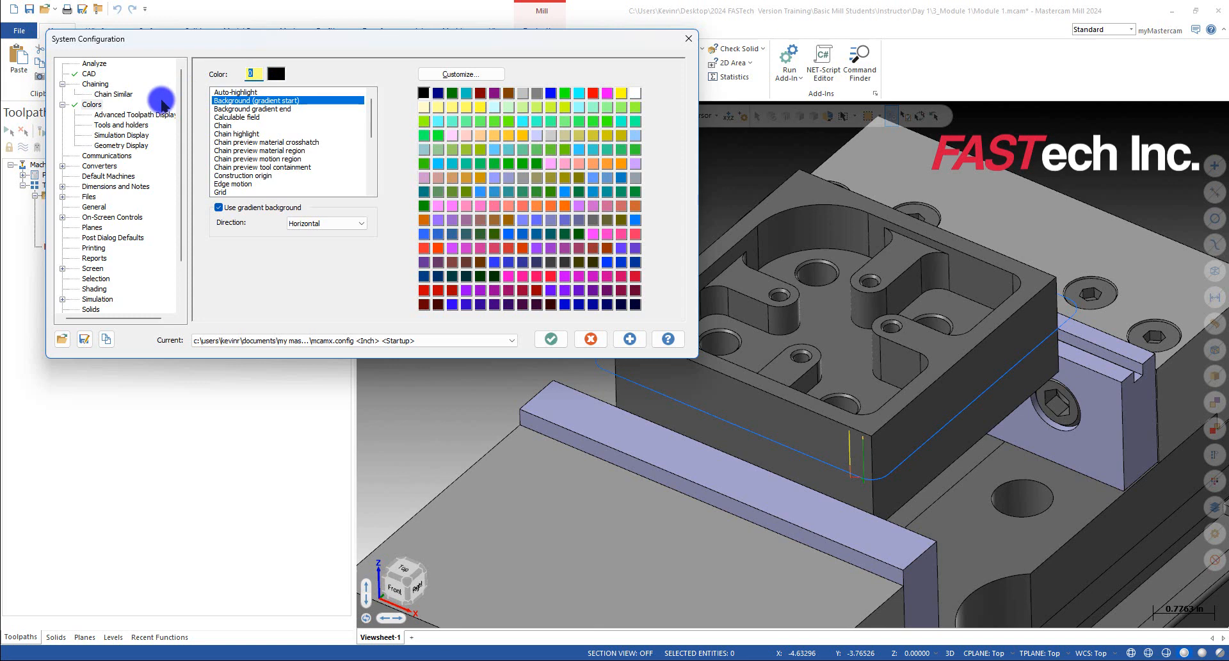
type("111")
key("Return")
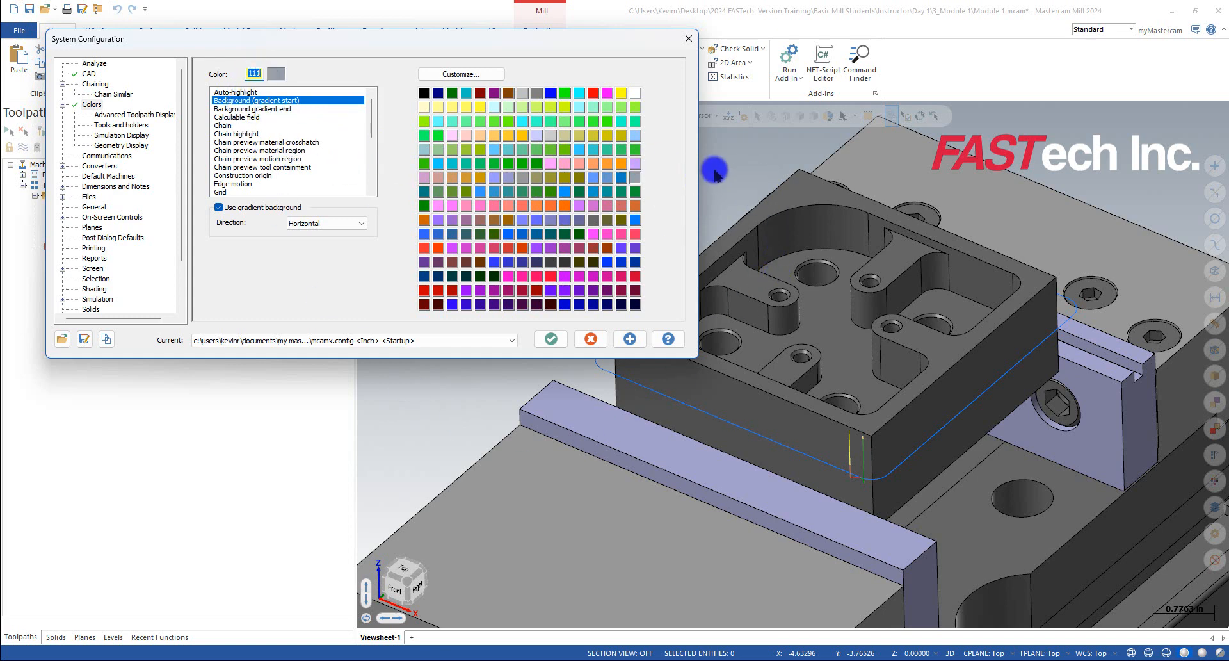
Recheck the gradient end color and save all current settings to the configuration file.
left_click(275, 117)
left_click(274, 109)
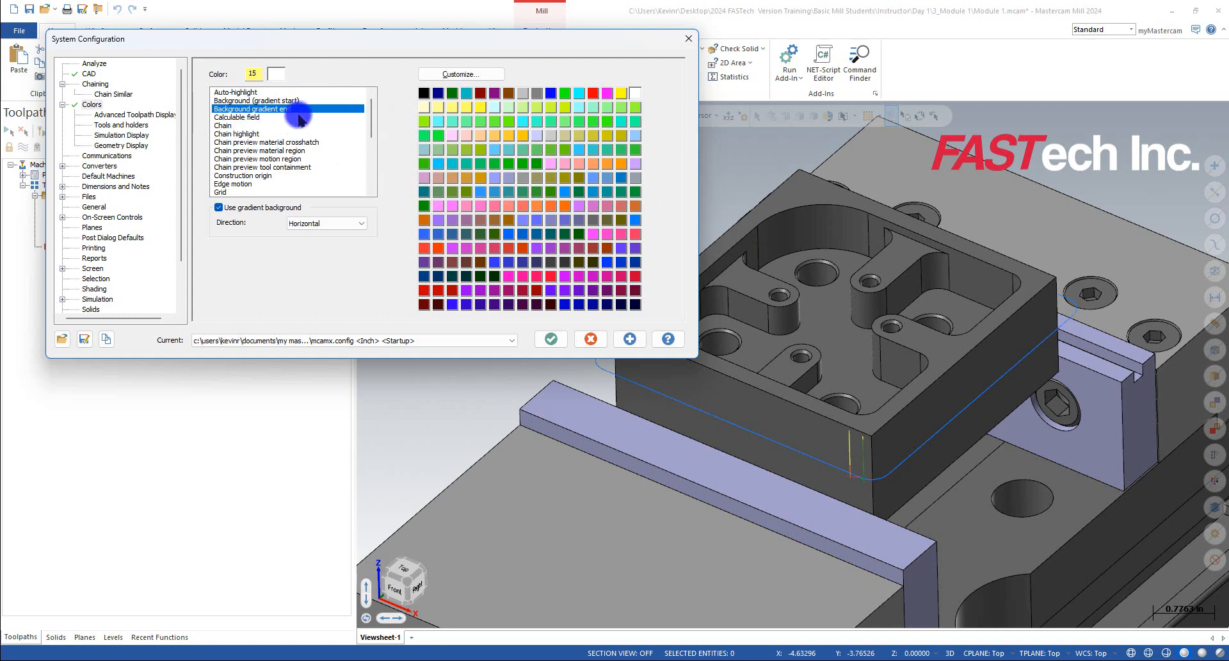
left_click(555, 340)
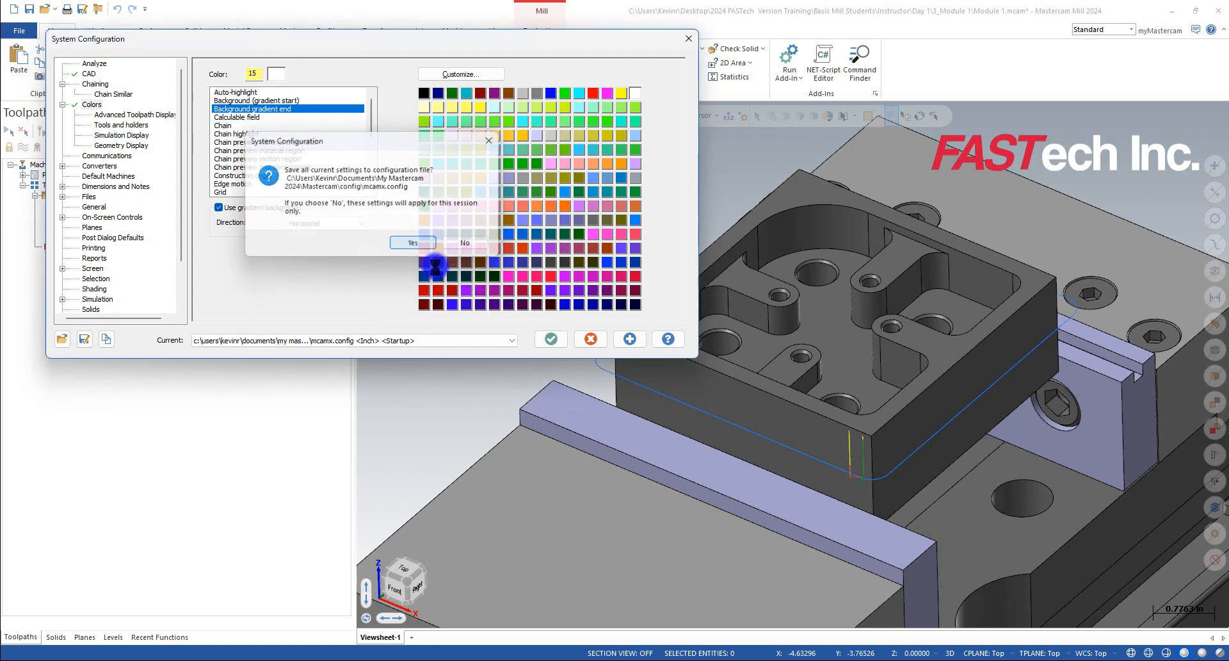
left_click(419, 244)
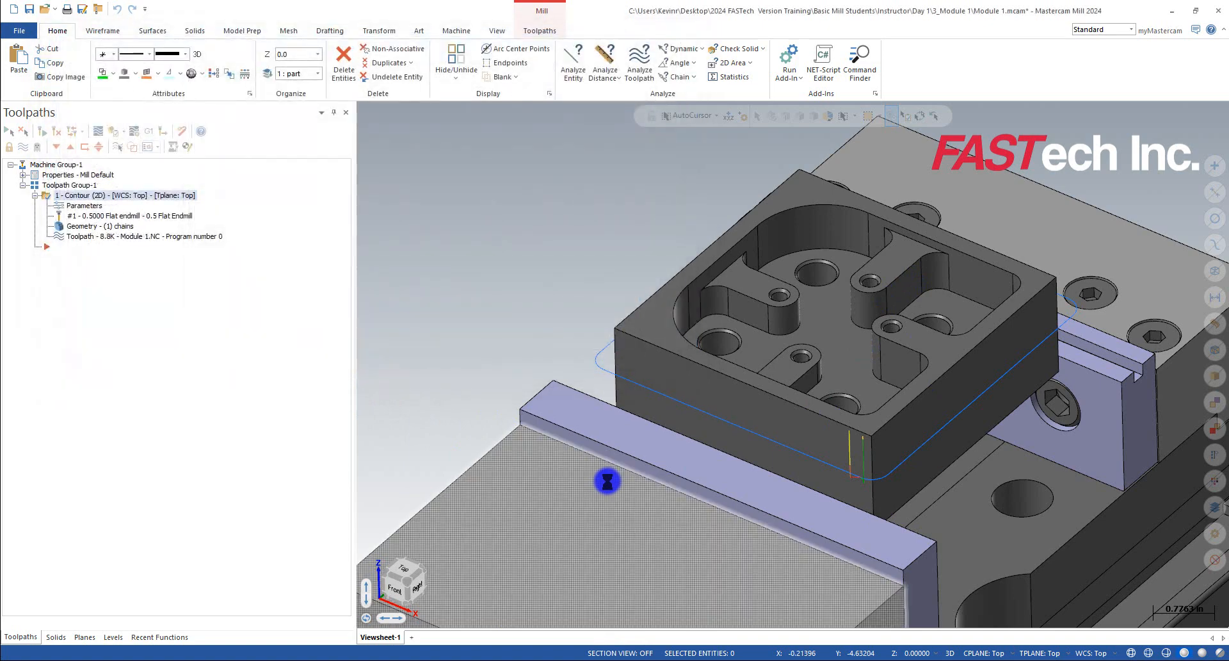
Examine the percentage and value fields in the contour toolpath's Lead In/Out parameters without changing them.
left_click(78, 206)
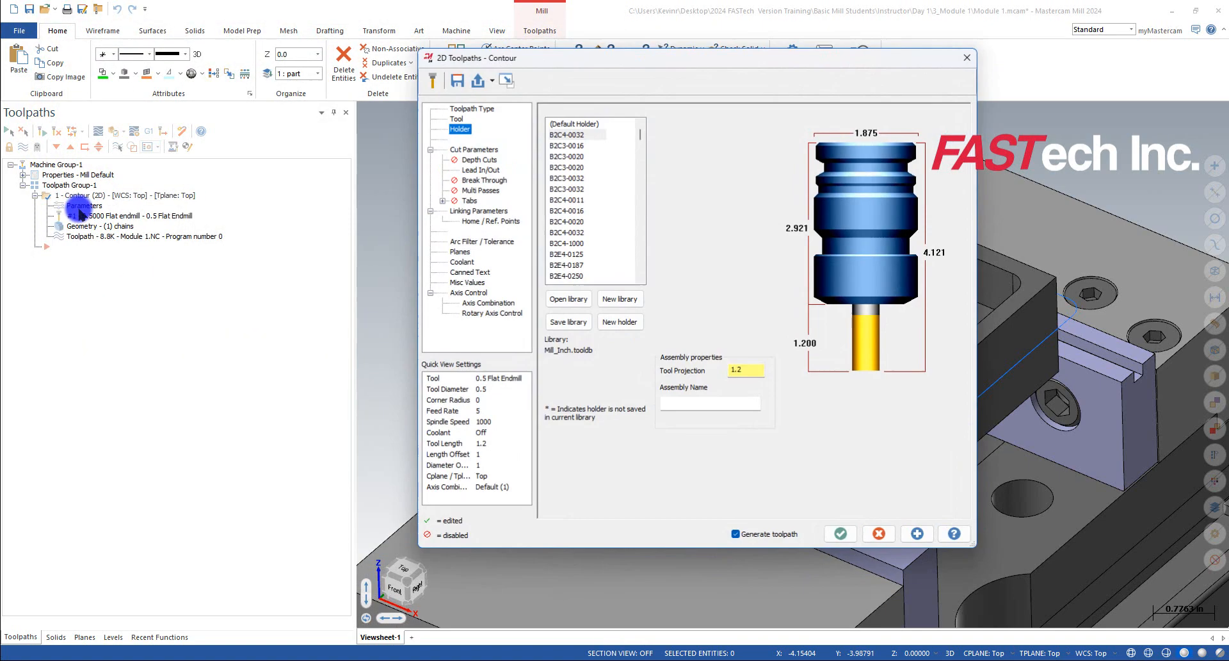
left_click(480, 169)
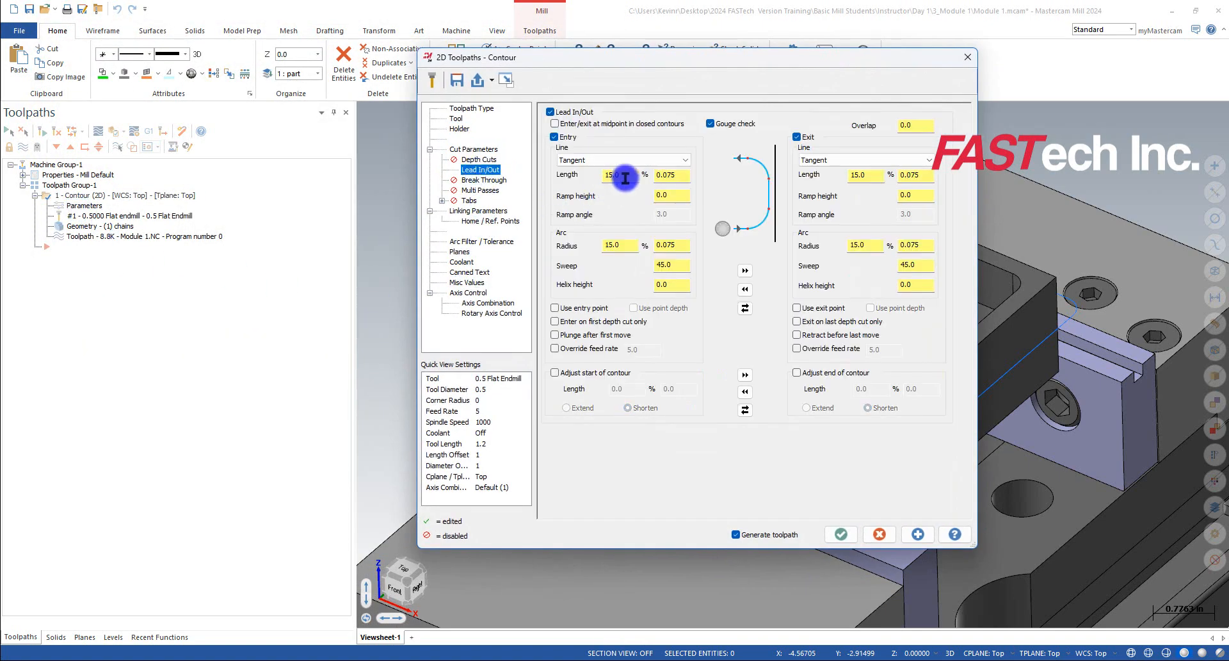
left_click(624, 245)
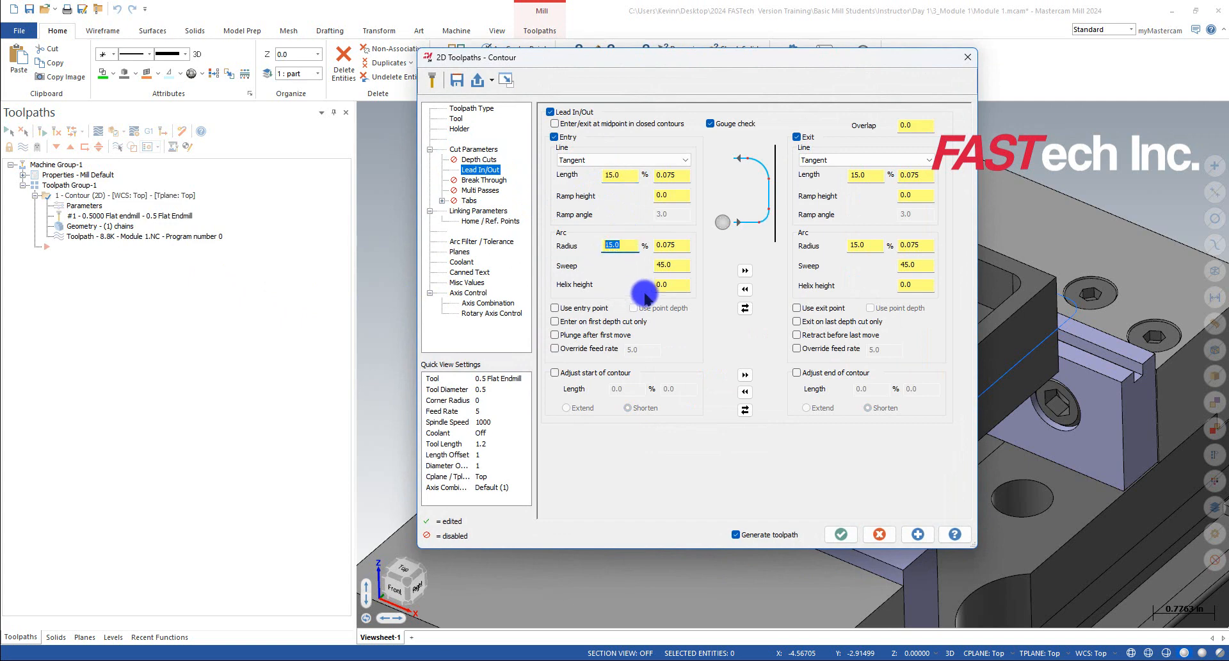
left_click(683, 247)
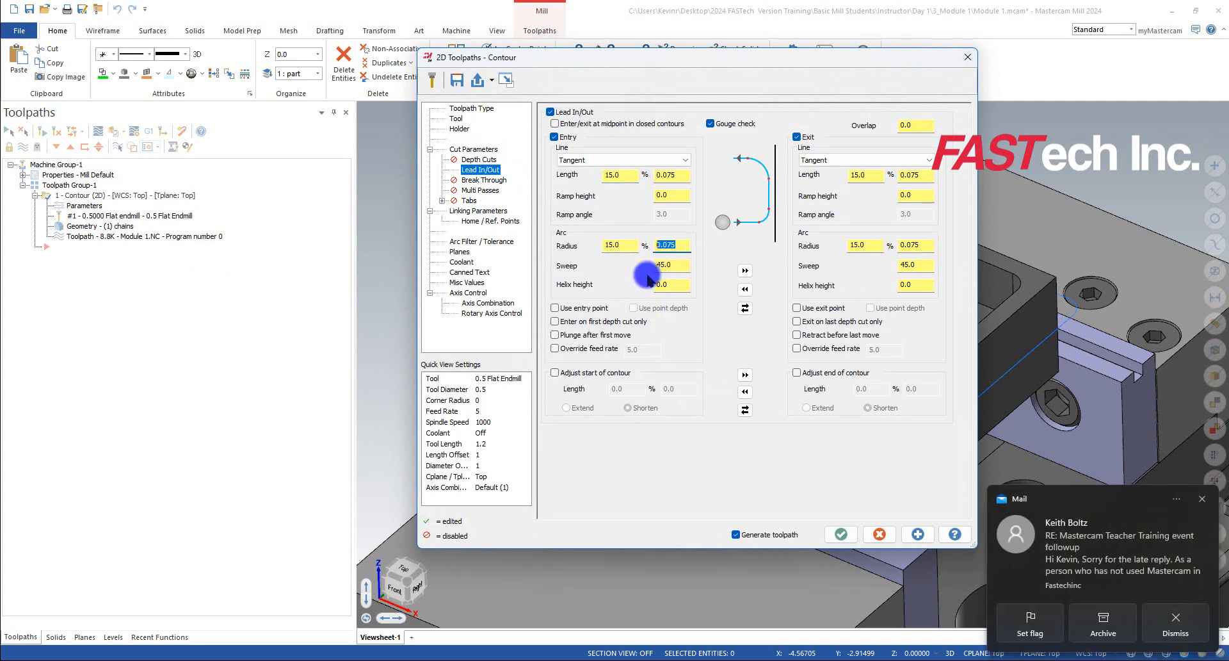
left_click(1202, 496)
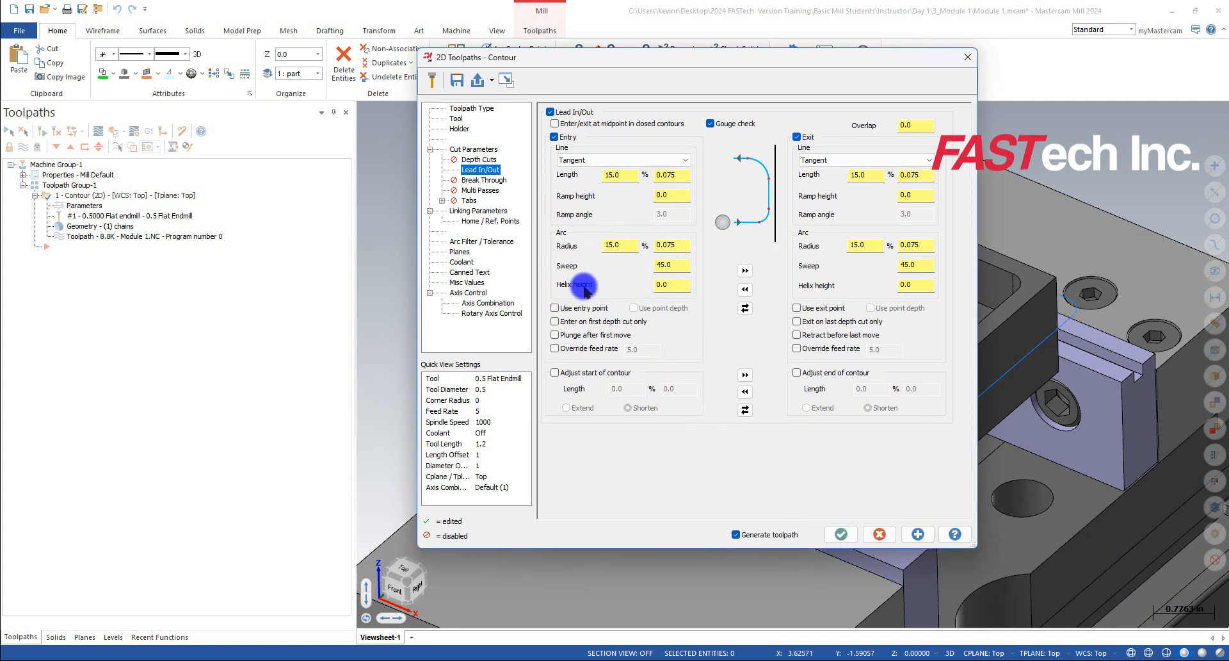
left_click(881, 535)
Reopen the system configuration's colors and set the Calculable field color to white (15).
left_click(27, 34)
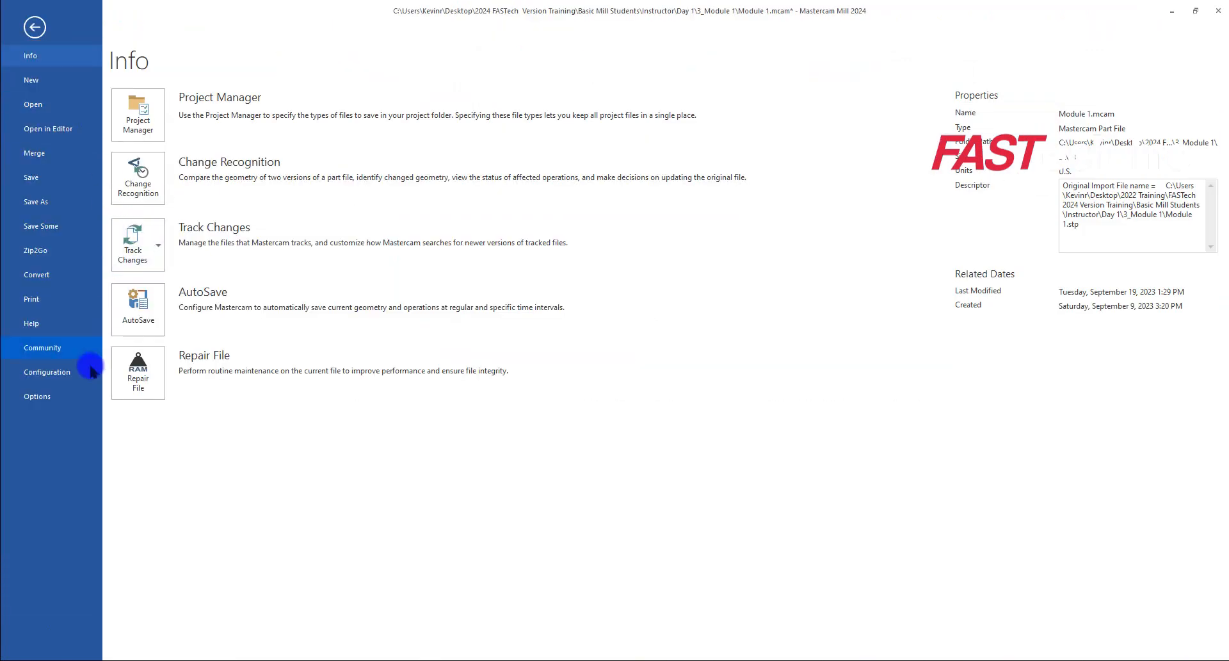
left_click(86, 360)
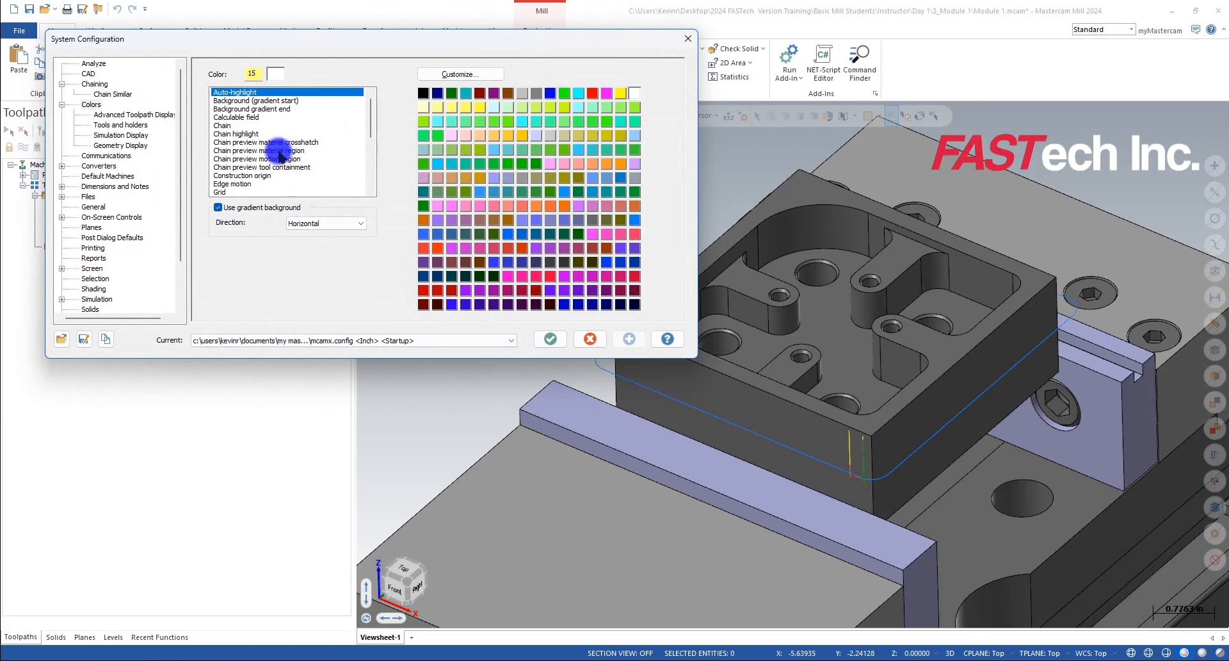
left_click(280, 101)
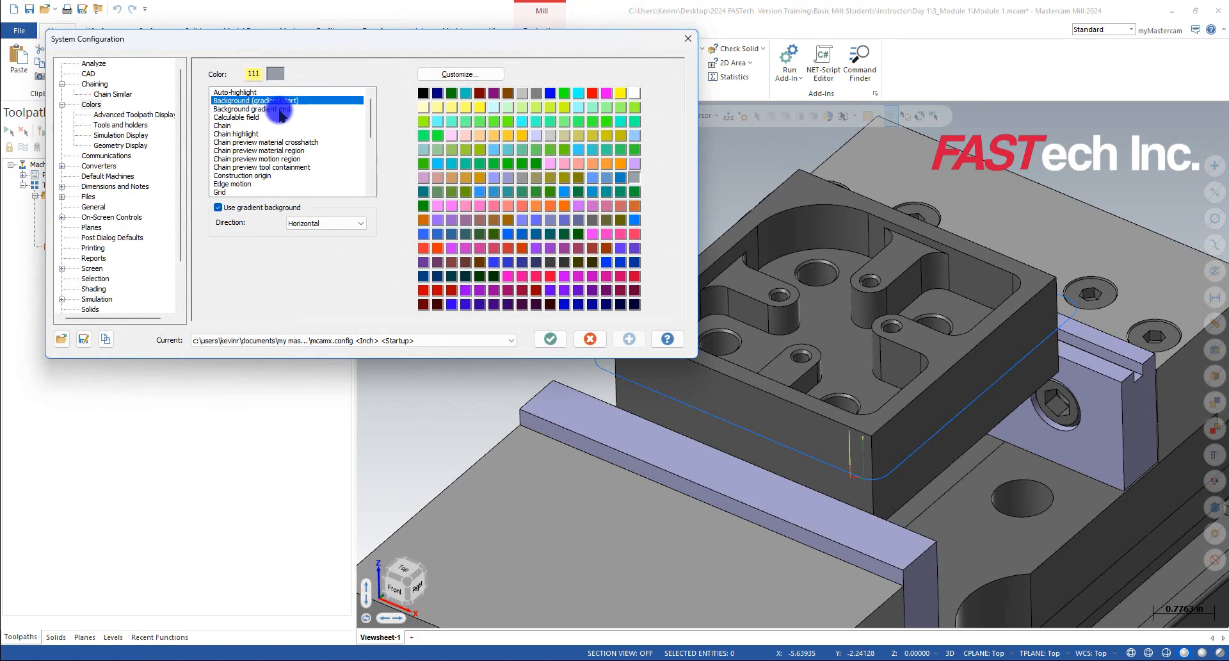
left_click(277, 109)
left_click(283, 102)
left_click(286, 116)
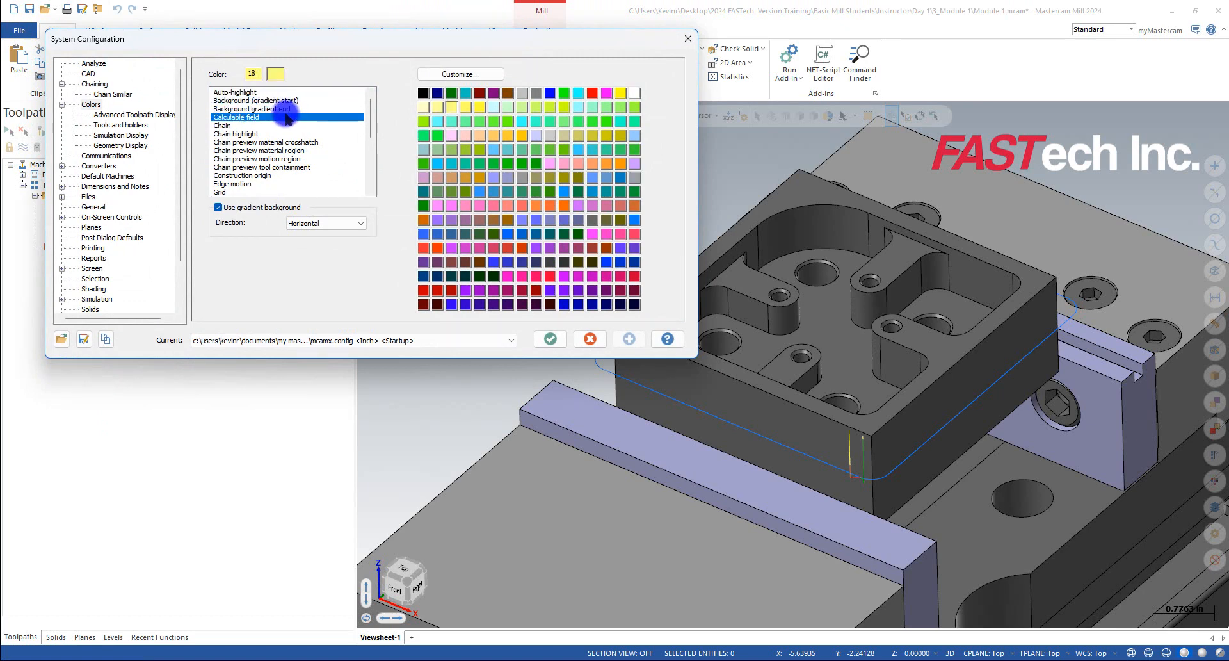
left_click(279, 101)
left_click(280, 110)
left_click(241, 116)
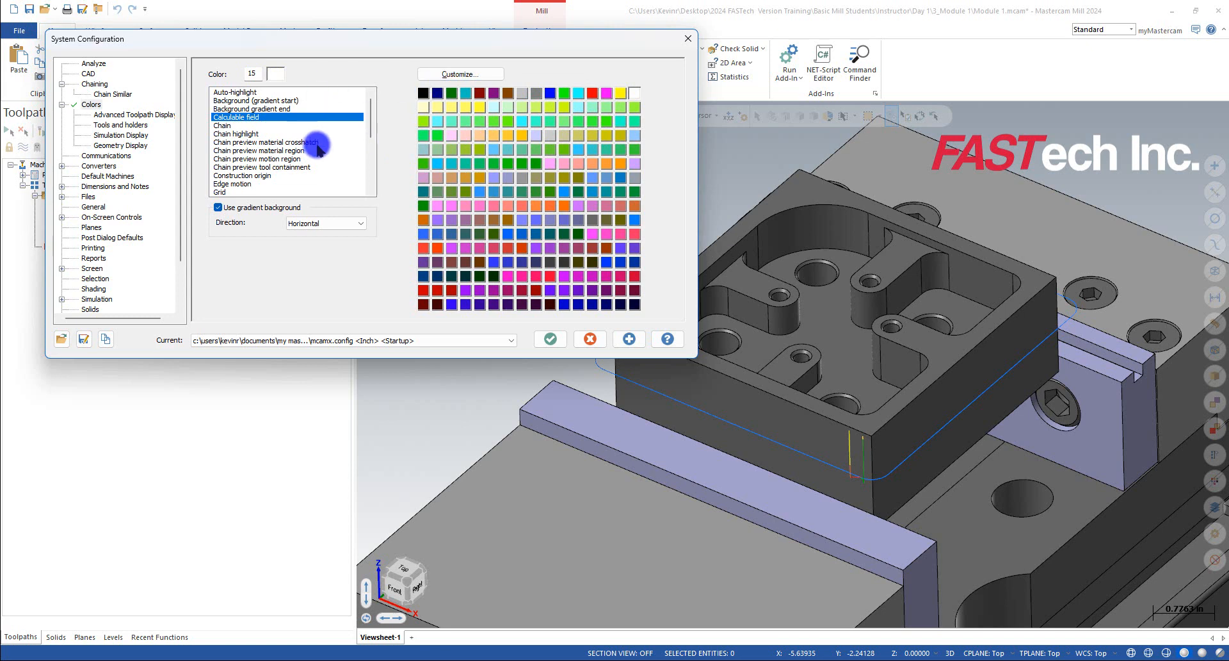
Save the Calculable field color change to the configuration file and close the system configuration.
left_click(625, 339)
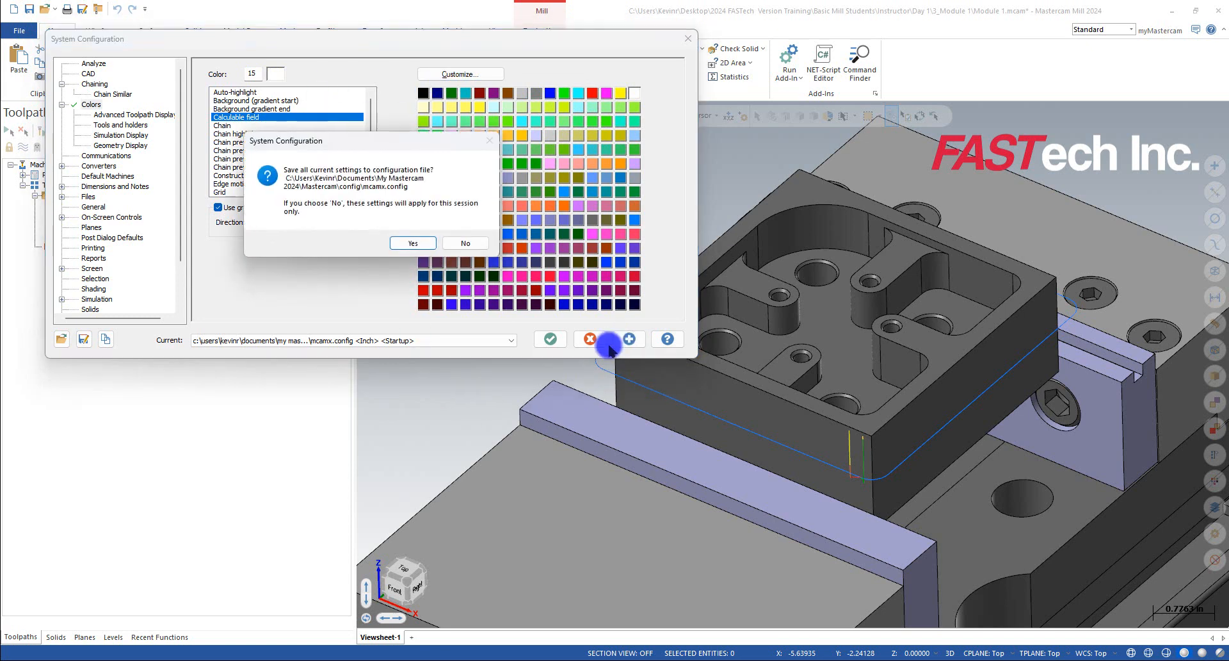
left_click(405, 244)
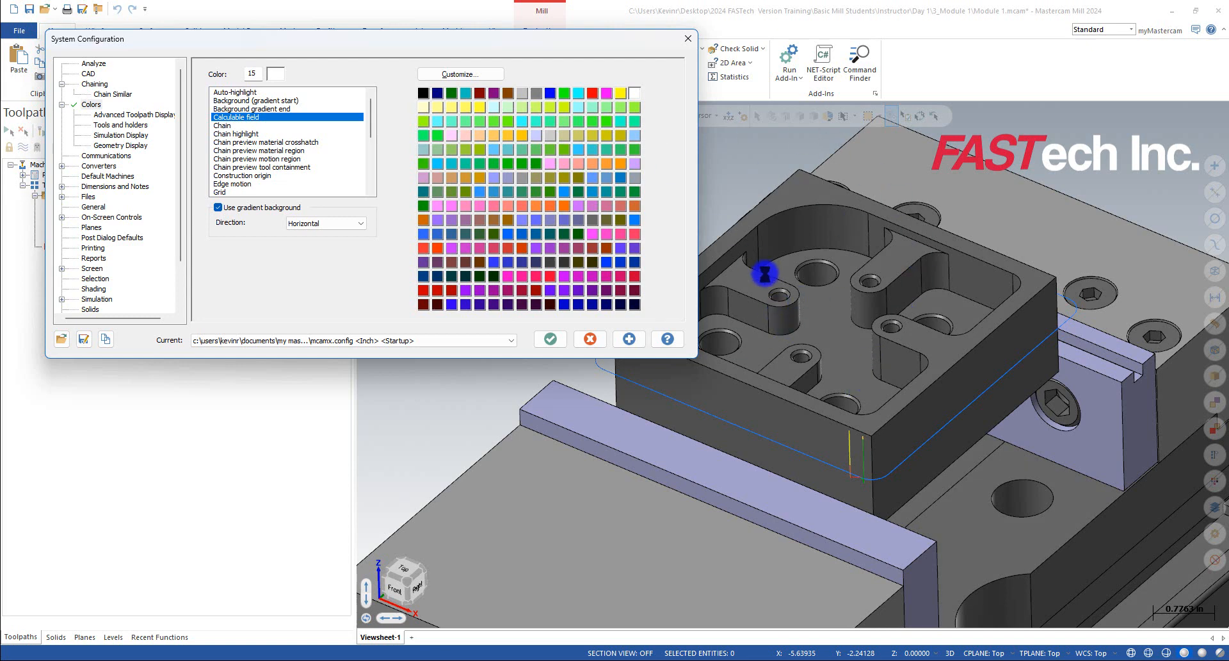
left_click(546, 342)
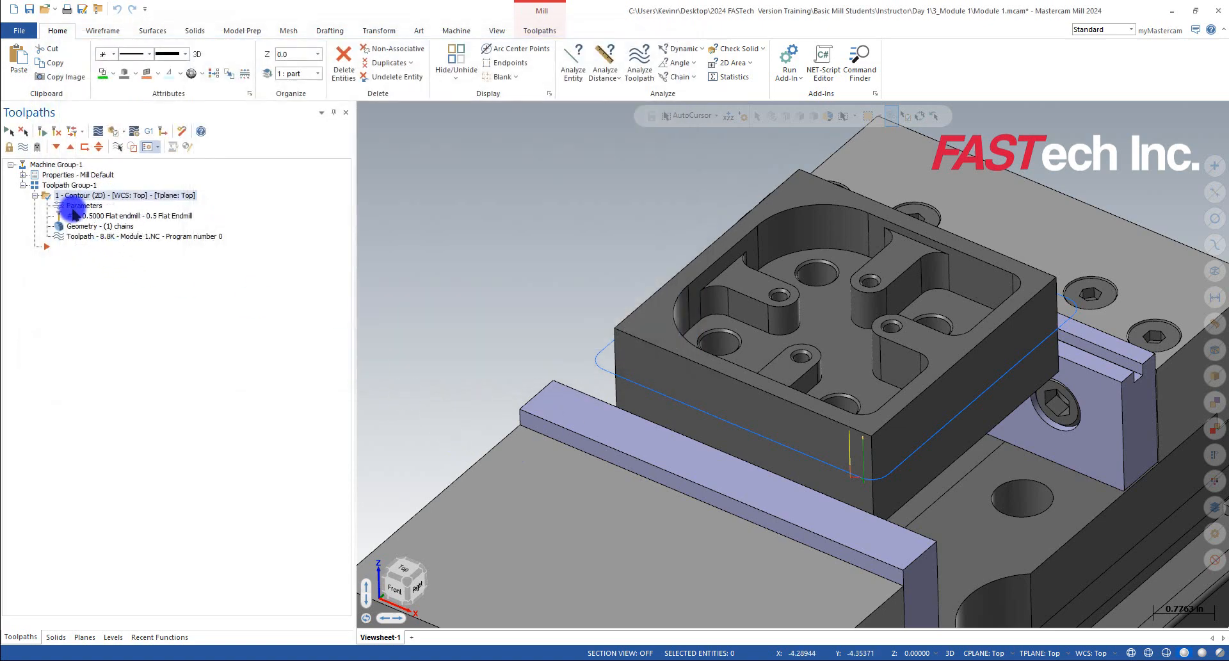
Examine the contour toolpath's Lead In/Out entry arc radius percentage and value fields without keeping any changes.
left_click(74, 208)
double_click(630, 245)
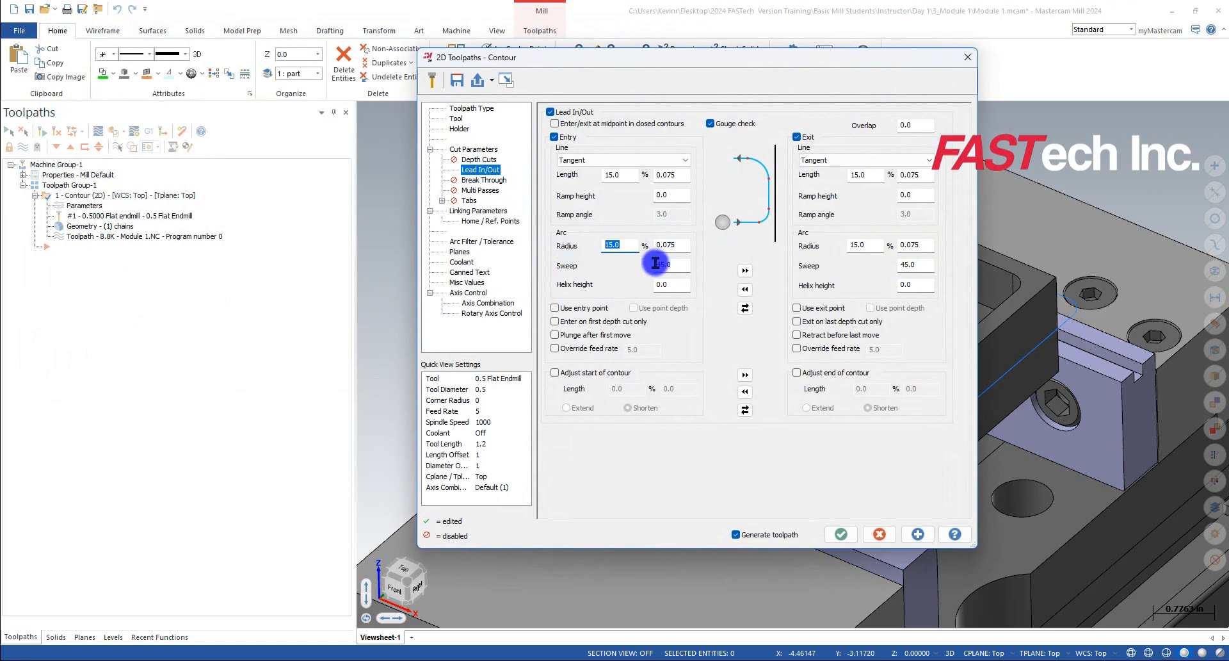
double_click(666, 246)
left_click_drag(670, 56, 495, 59)
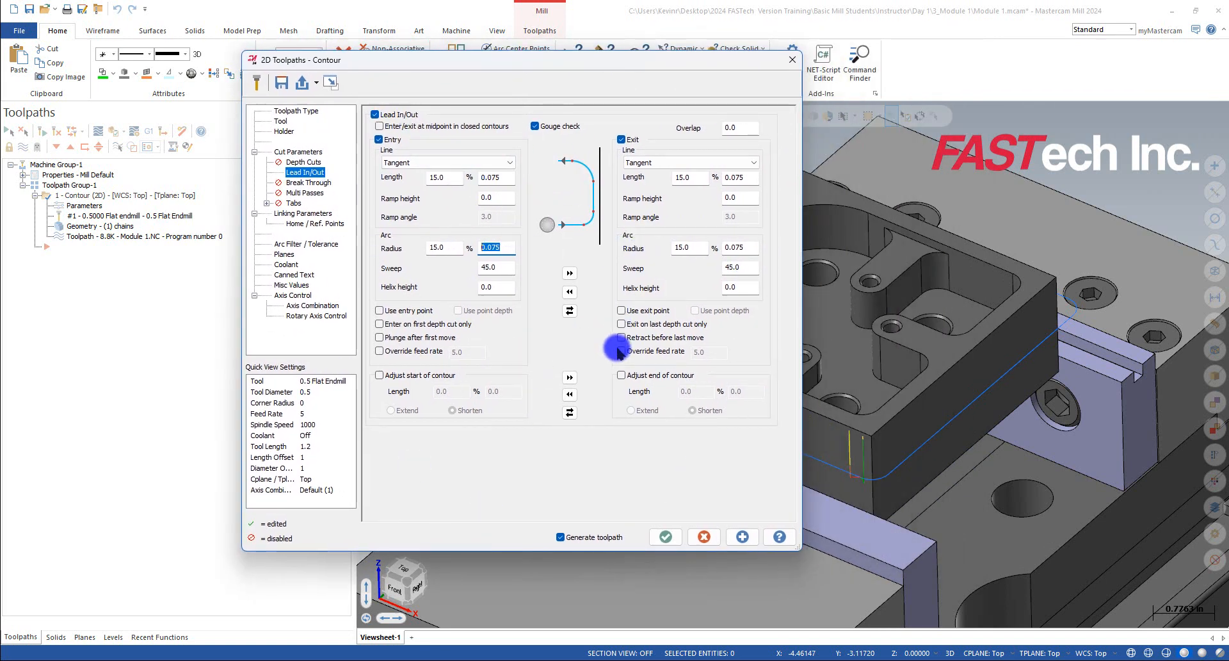
left_click(498, 247)
double_click(435, 249)
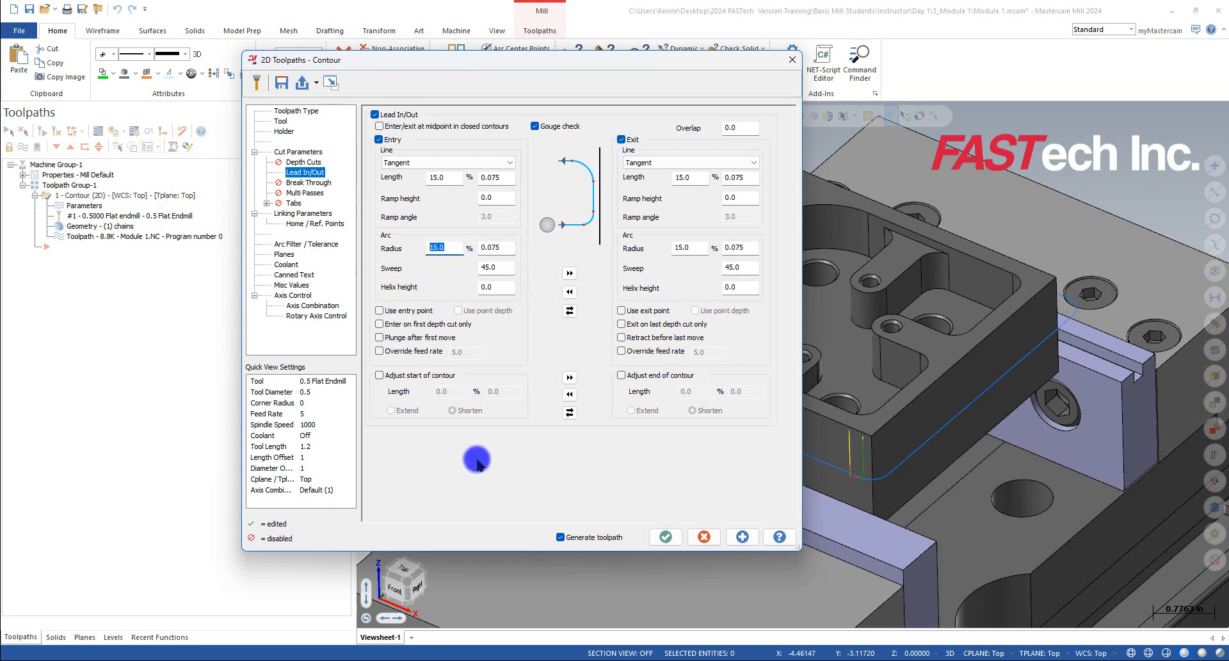
left_click(705, 539)
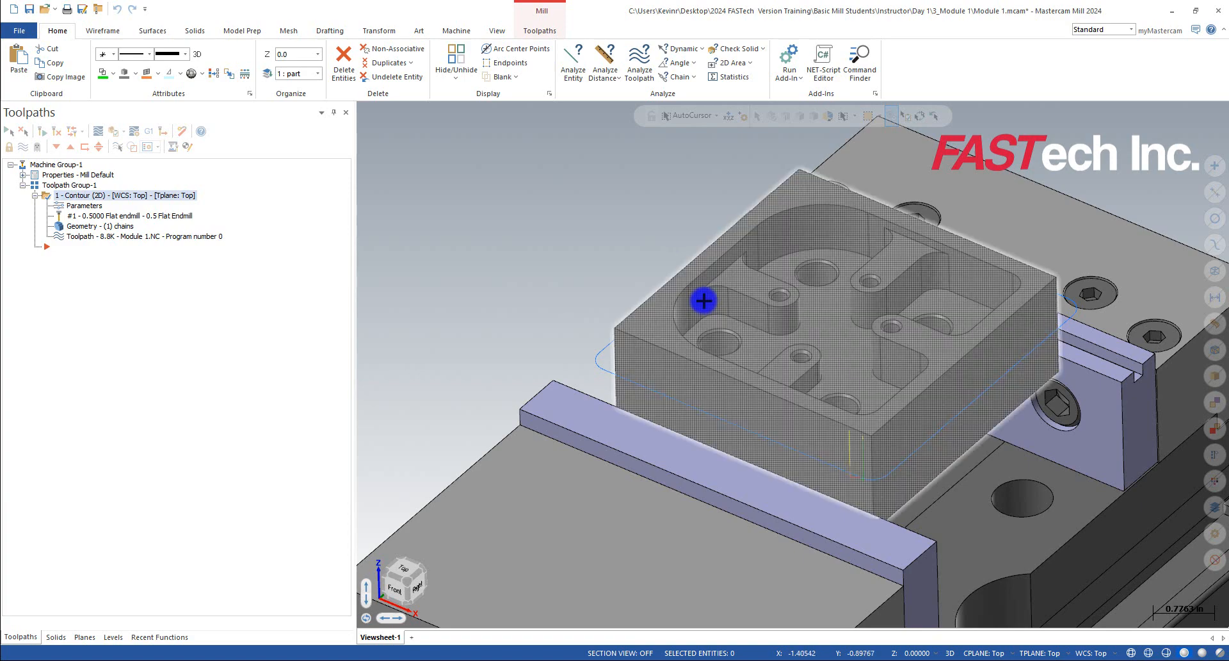
In the system configuration's selection settings, enable auto-highlighting of solids by faces and disable glow highlighting and stipple on solids/surfaces/meshes.
left_click(19, 32)
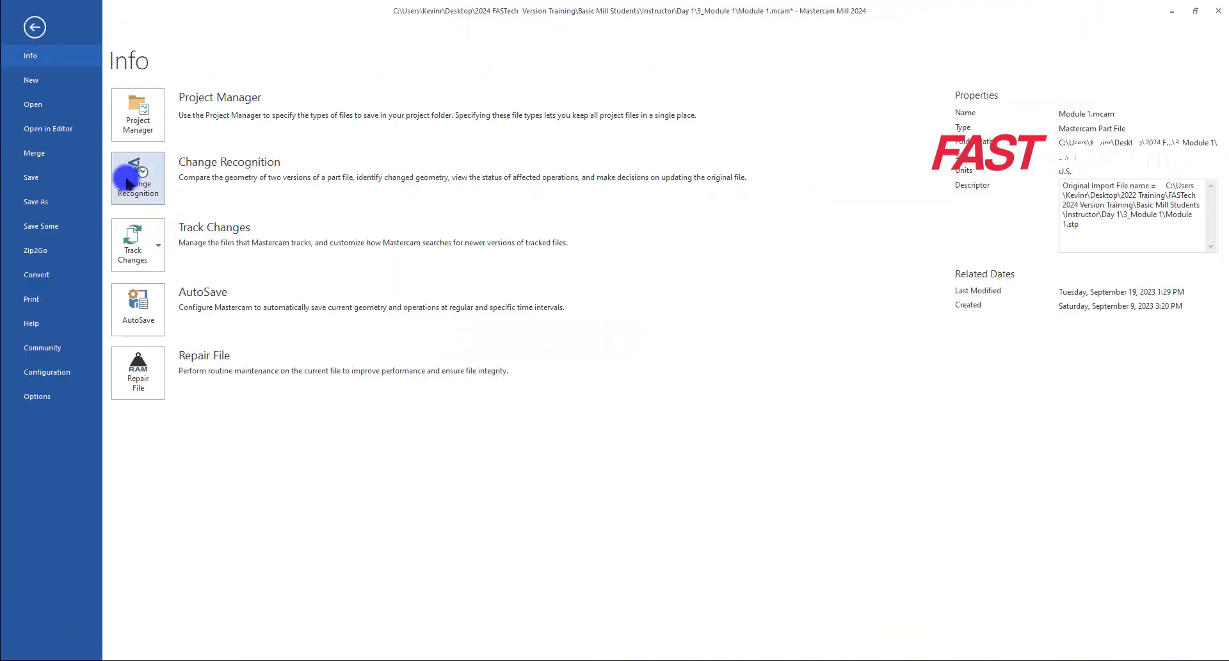
left_click(48, 372)
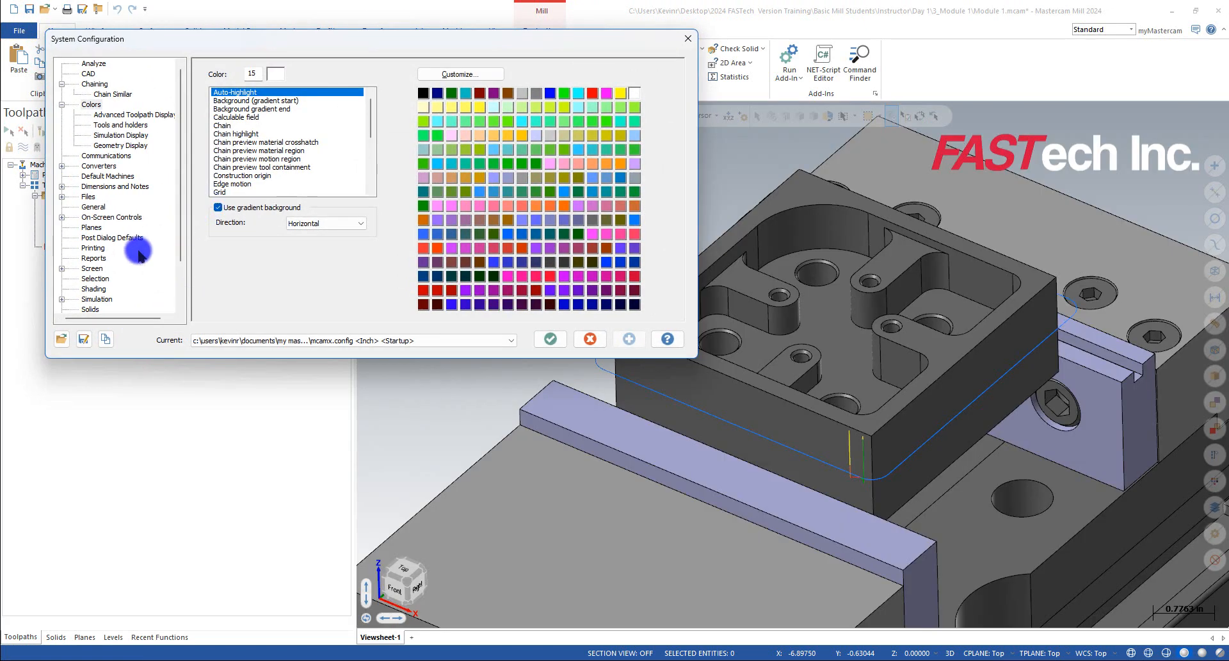
left_click(95, 280)
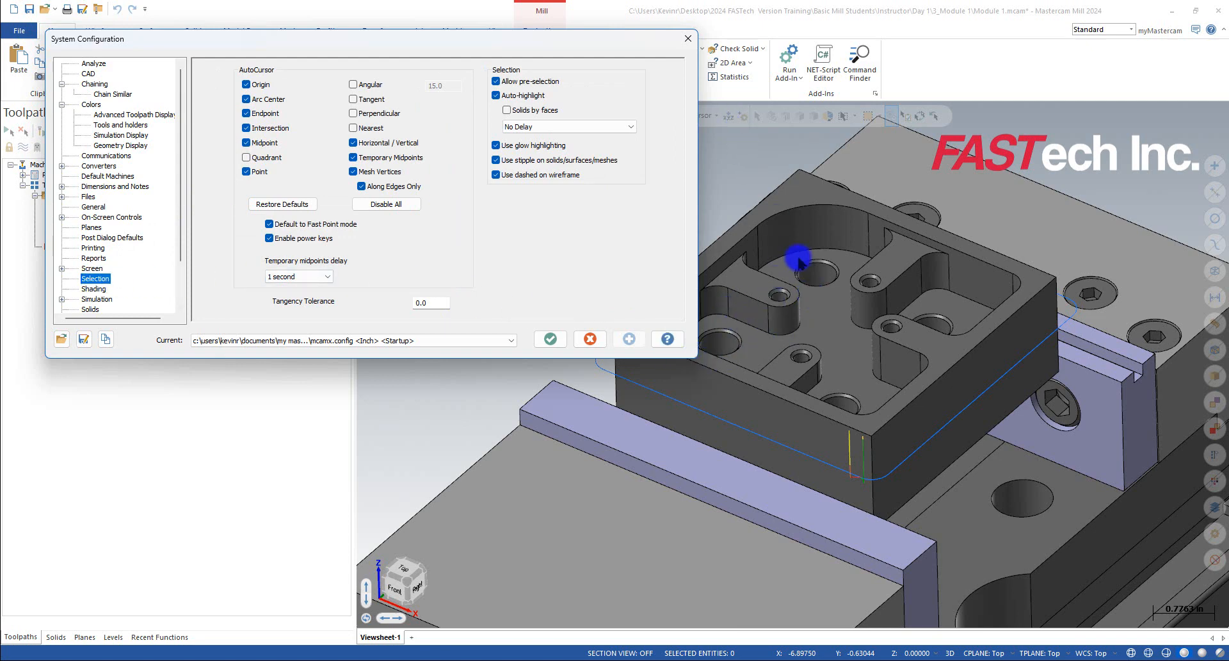
left_click_drag(538, 39, 529, 129)
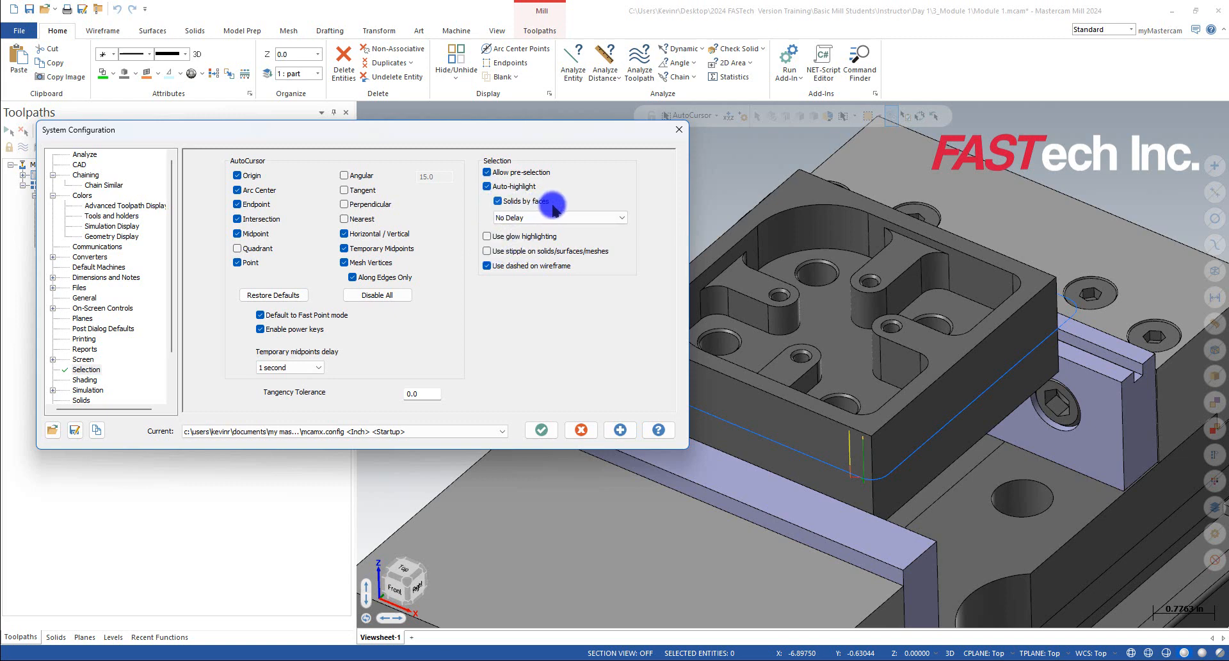
Enable Angular, Tangent and Perpendicular AutoCursor detection, leave Nearest off, and set the angular increment to 5.
left_click(345, 177)
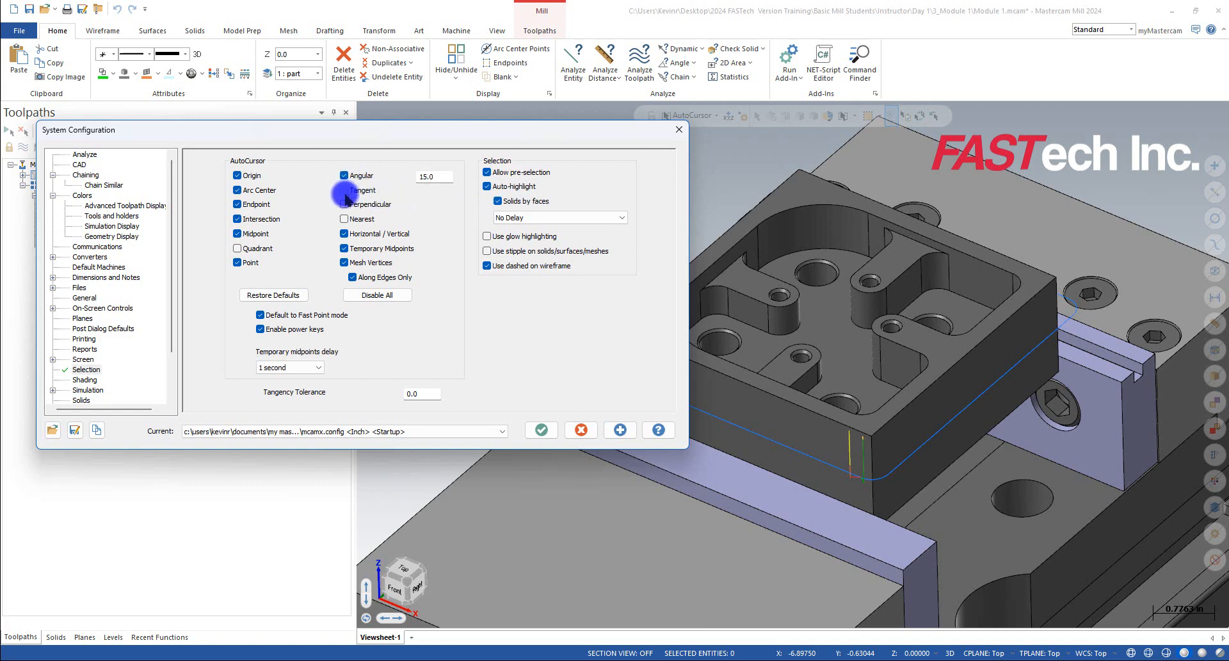
left_click(345, 194)
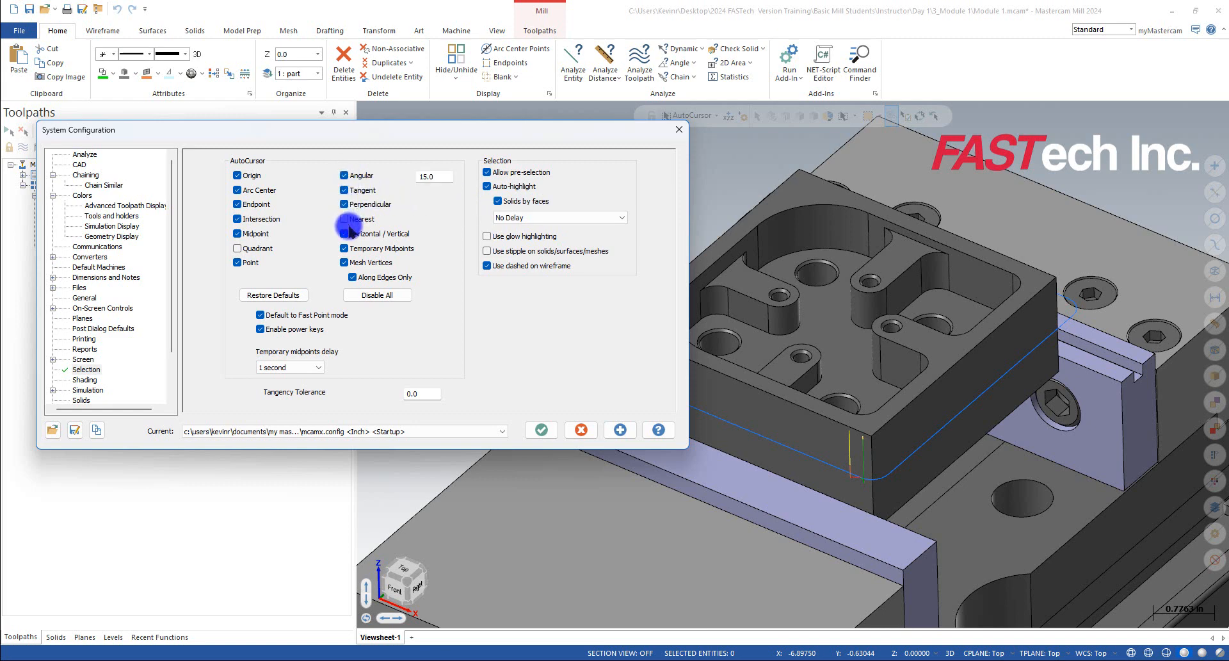
left_click(246, 262)
left_click(345, 220)
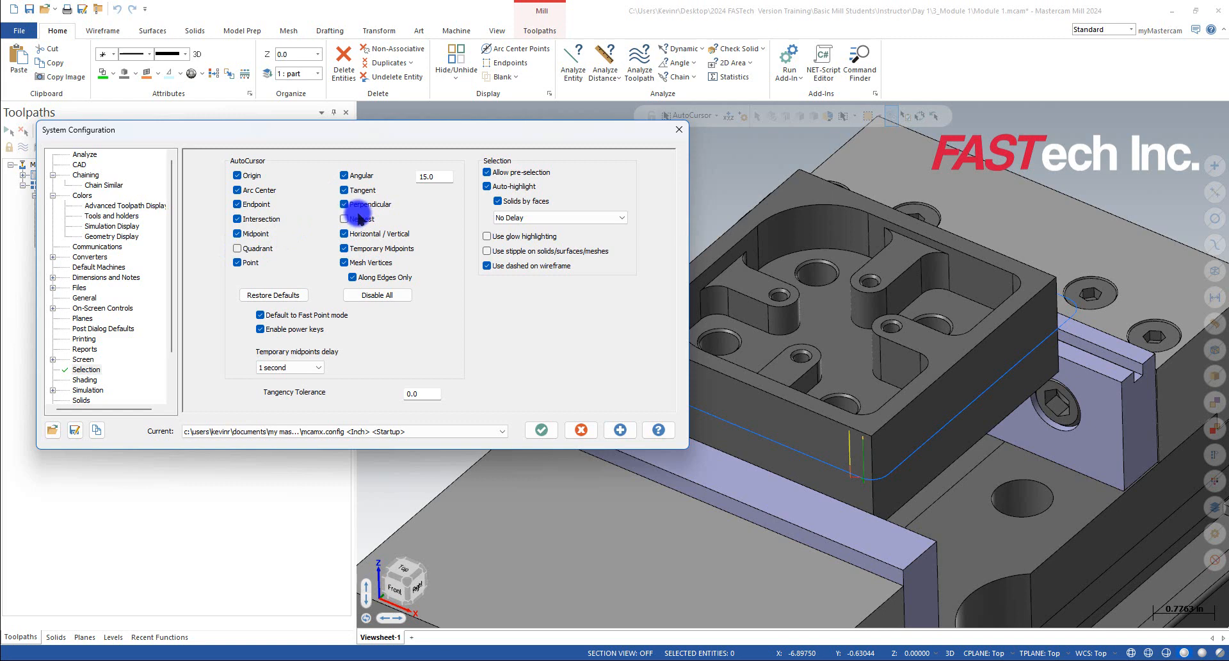
double_click(445, 179)
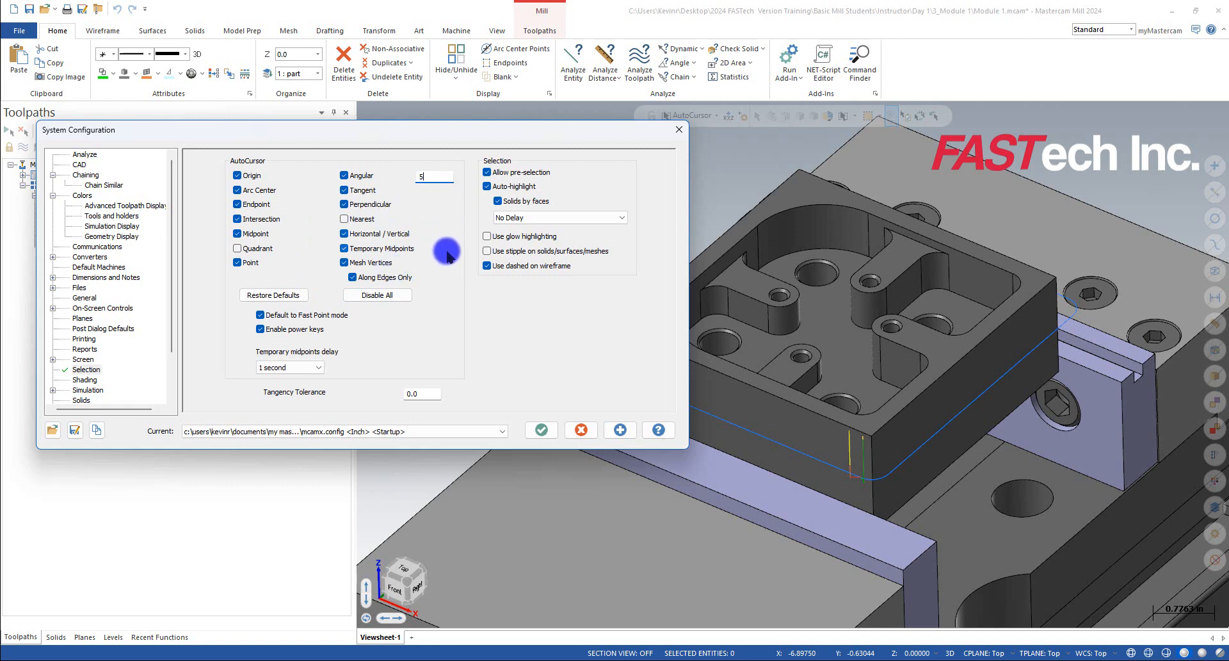
Save the selection settings to the configuration file, close the configuration, and check the face highlighting on the part.
left_click(616, 430)
left_click(415, 336)
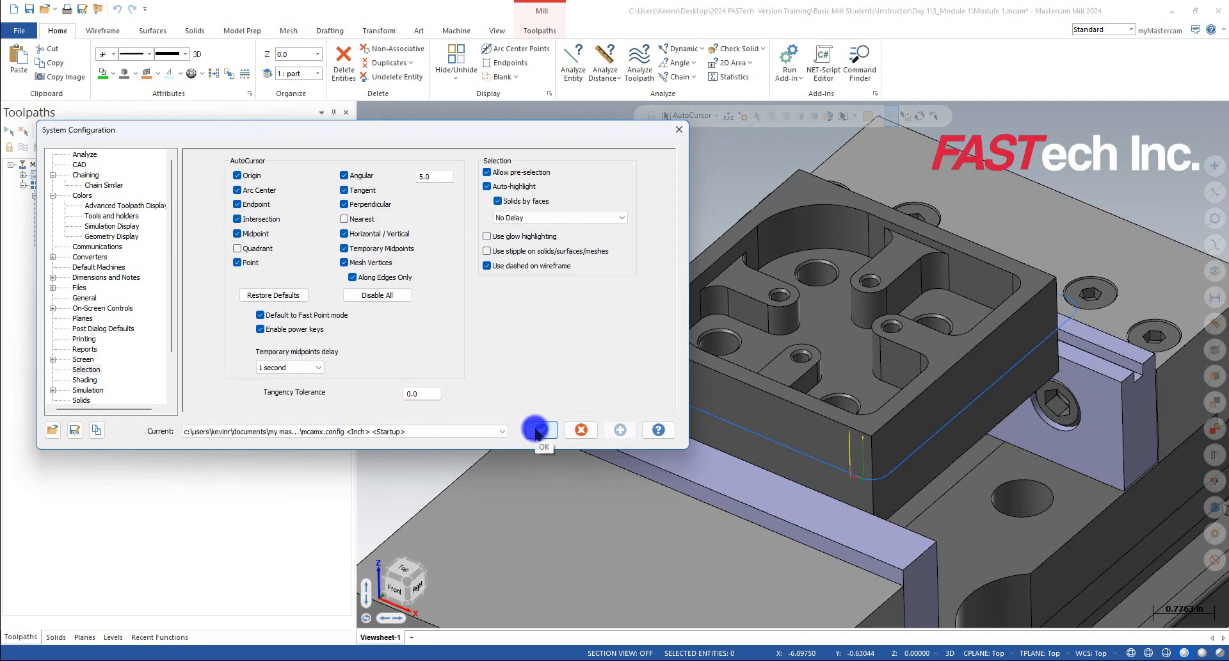
left_click(538, 431)
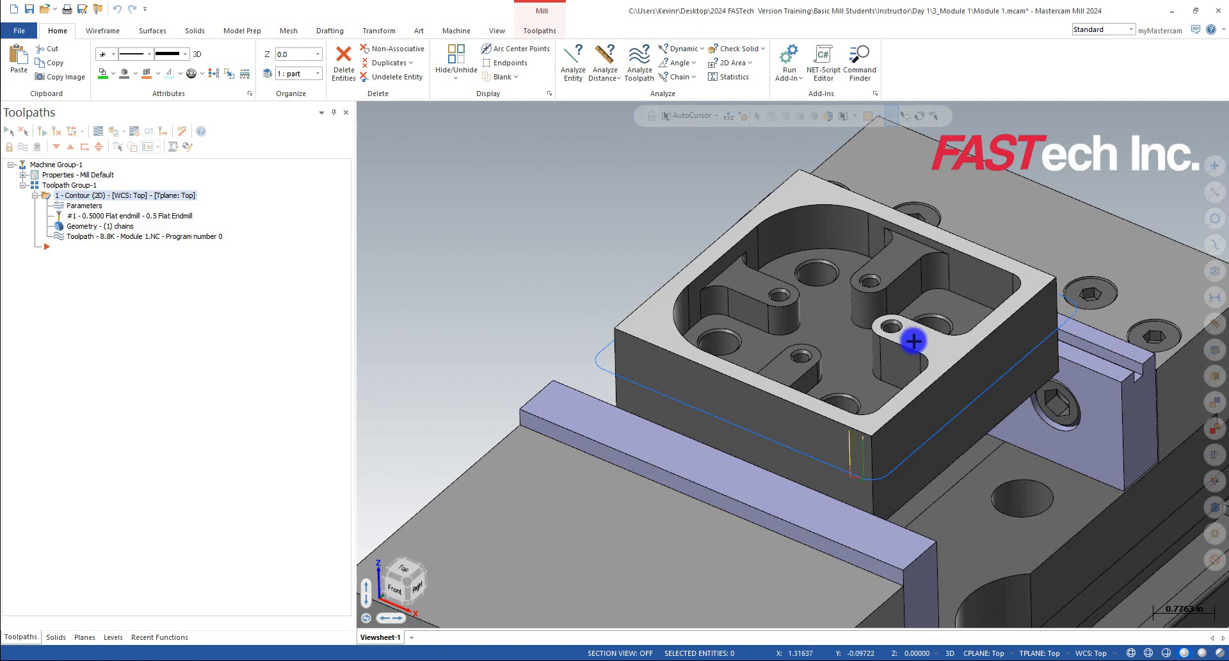
scroll(909, 327, "up", 4)
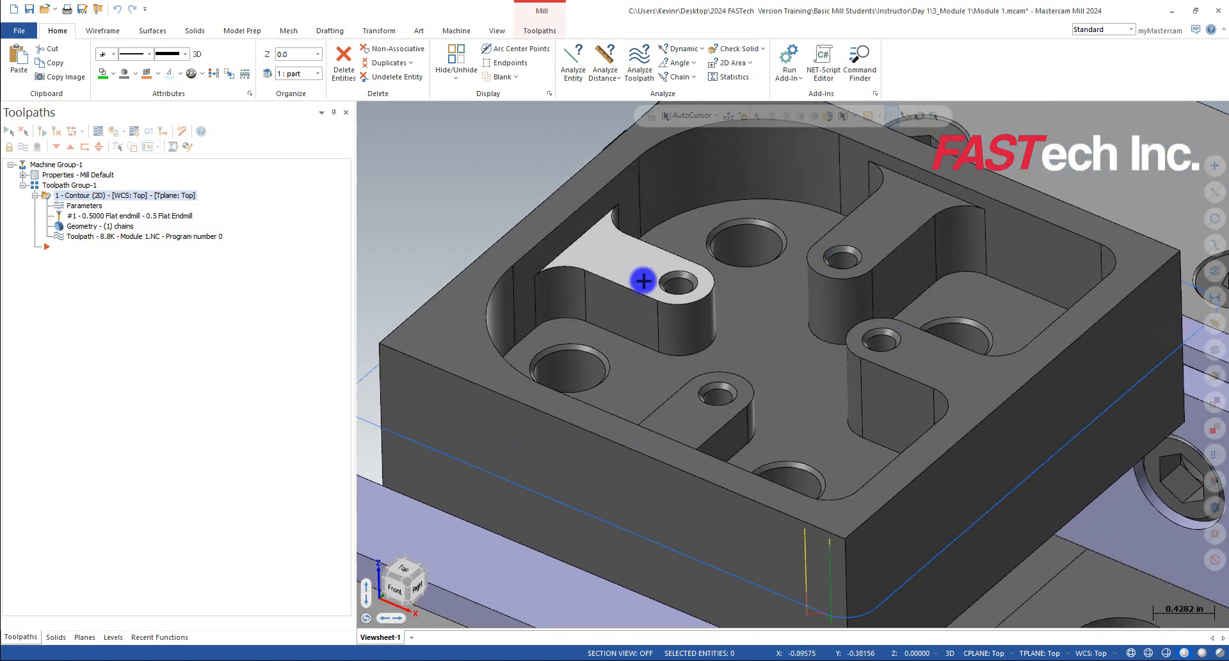
Set the Auto-highlight color to dark green (2) in the system configuration and save it to the configuration file.
left_click(18, 29)
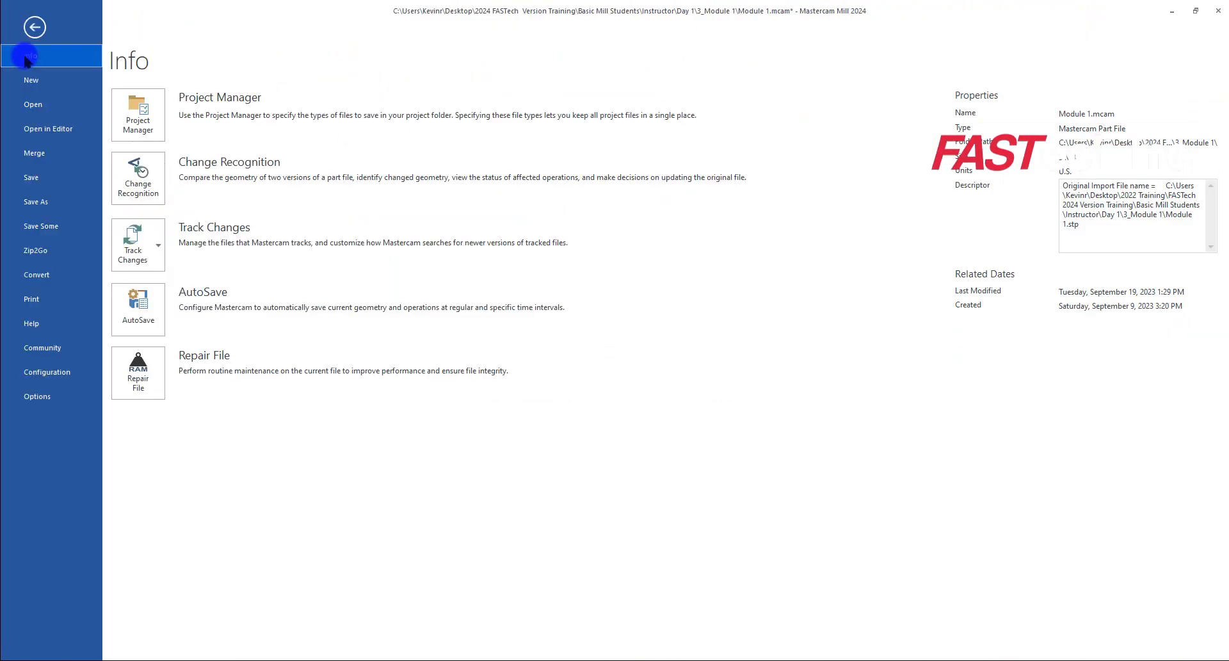
left_click(47, 378)
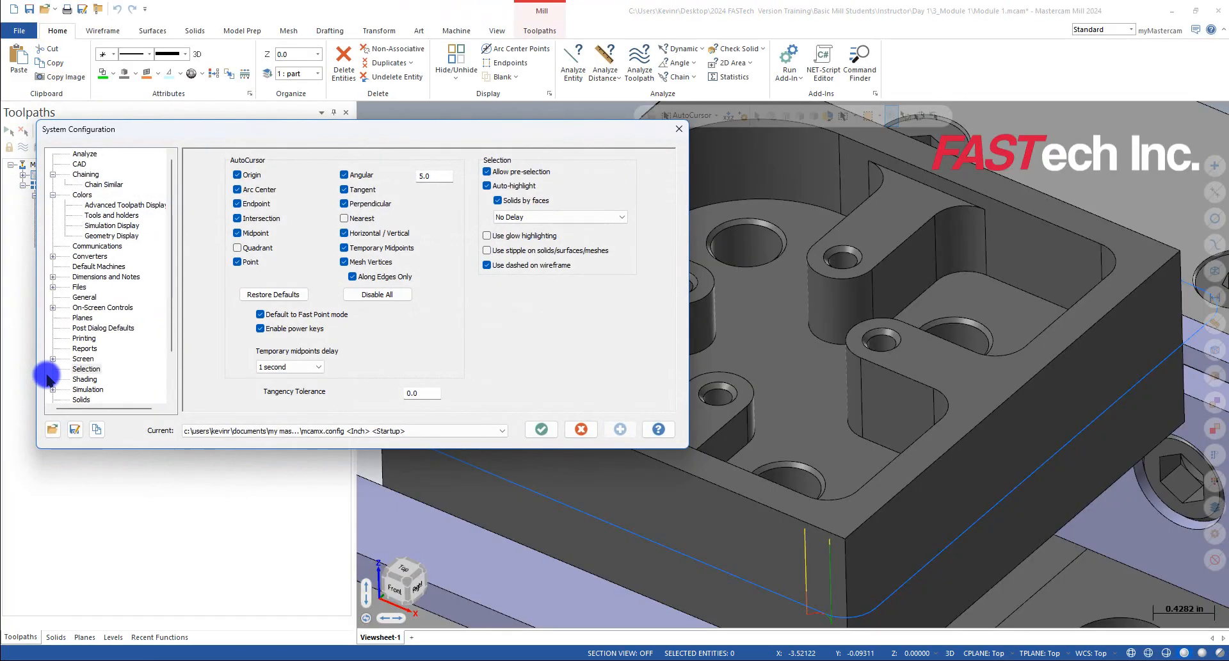
left_click(82, 194)
left_click(224, 184)
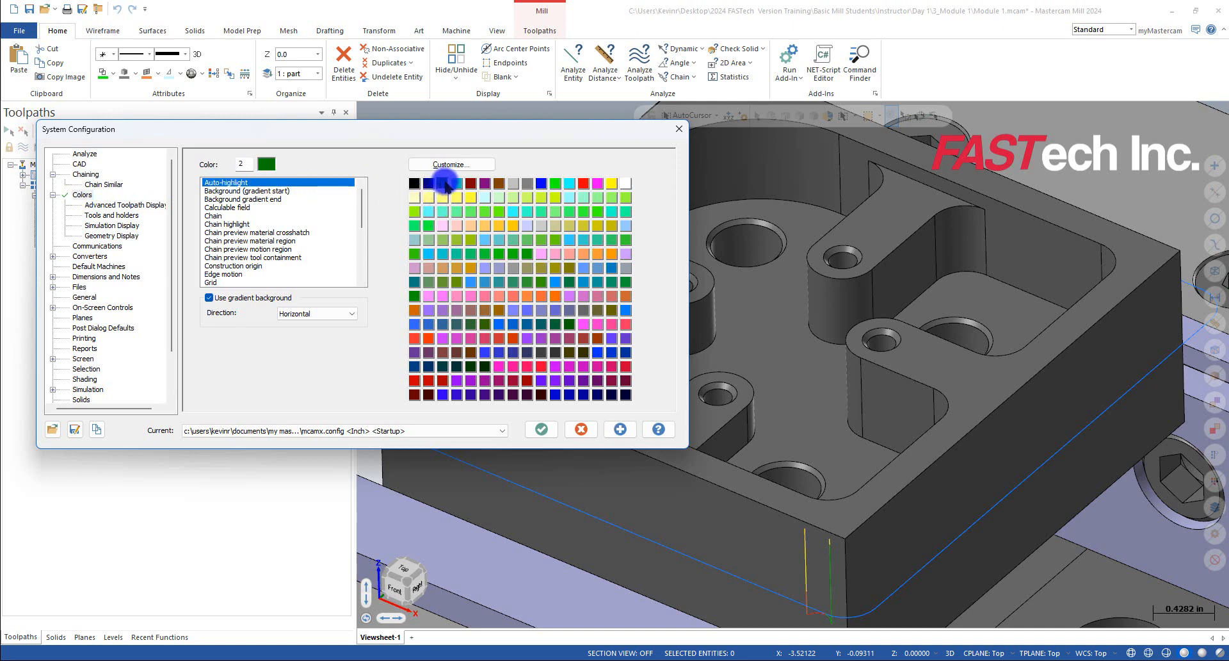
left_click(581, 429)
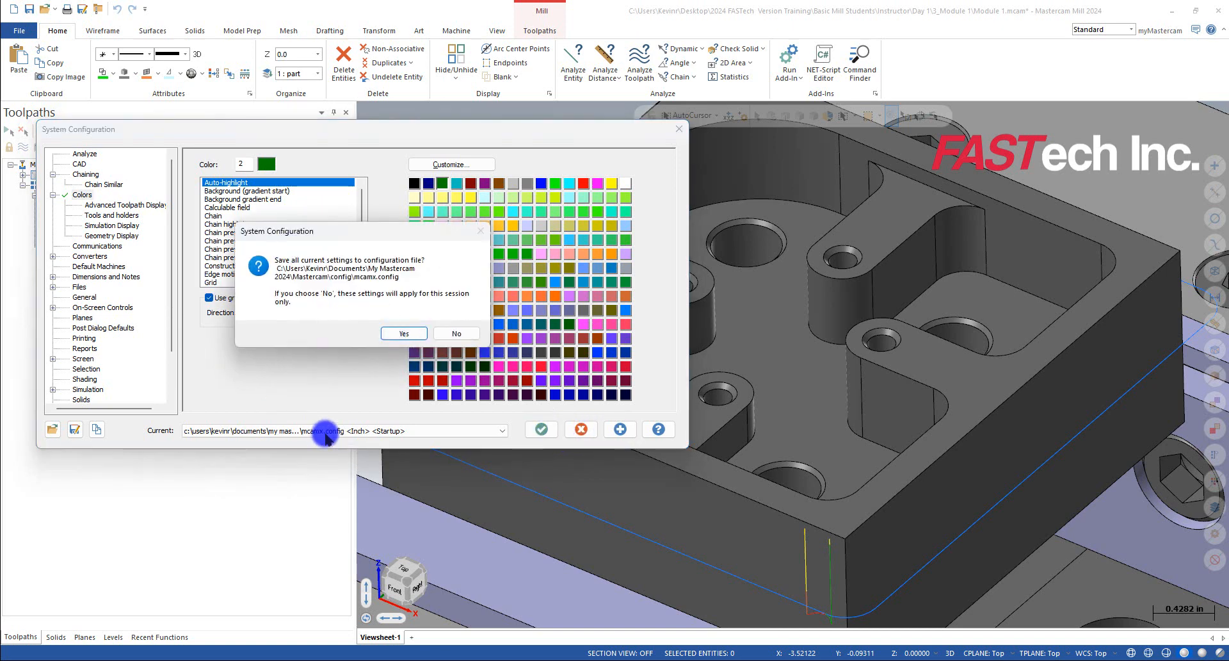
left_click(400, 333)
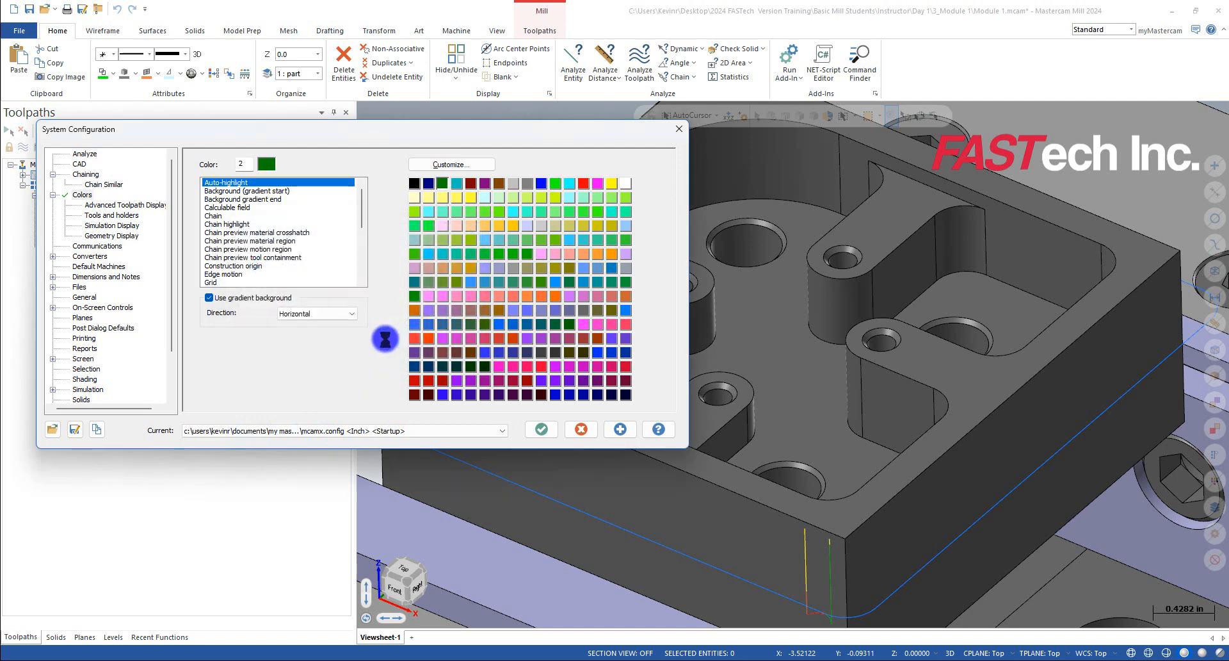
left_click(546, 431)
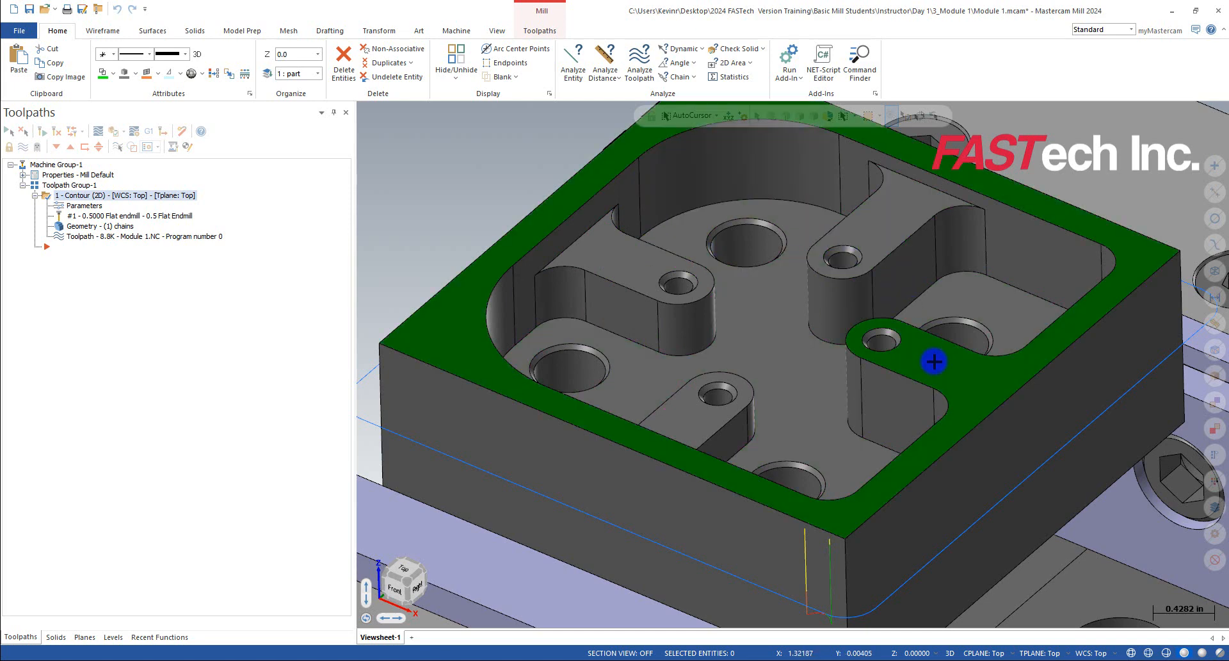
Start Backplot for the 2D contour operation and play the tool motion around the part.
scroll(798, 353, "down", 1)
scroll(798, 353, "down", 2)
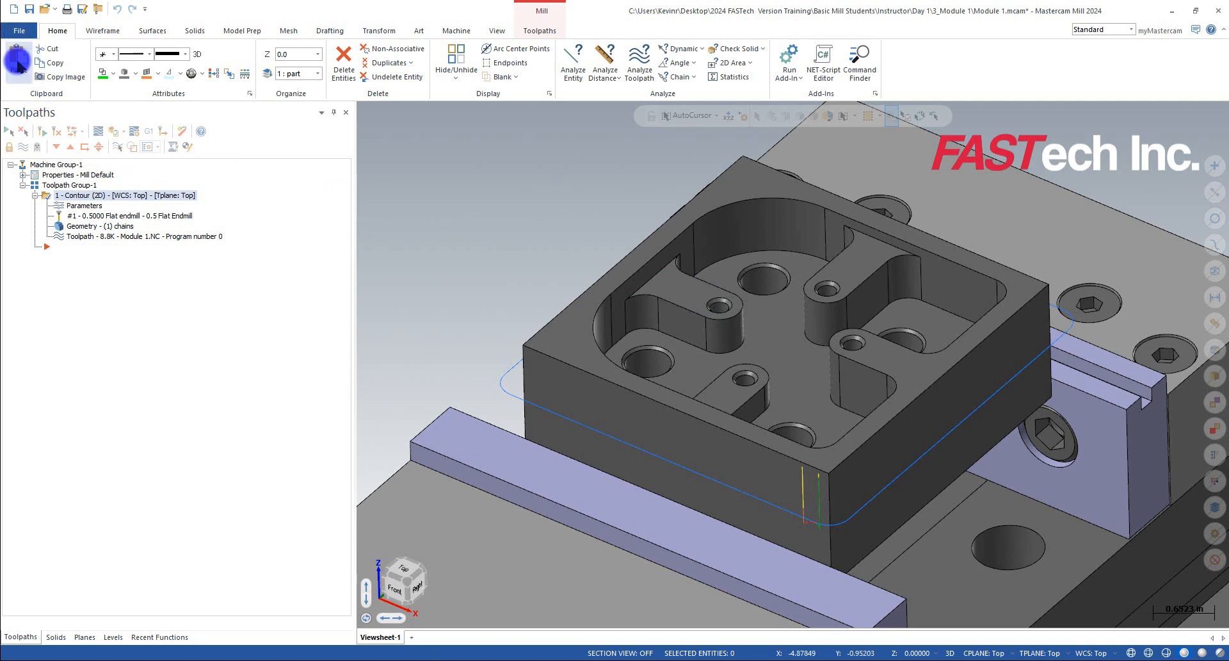
left_click(99, 130)
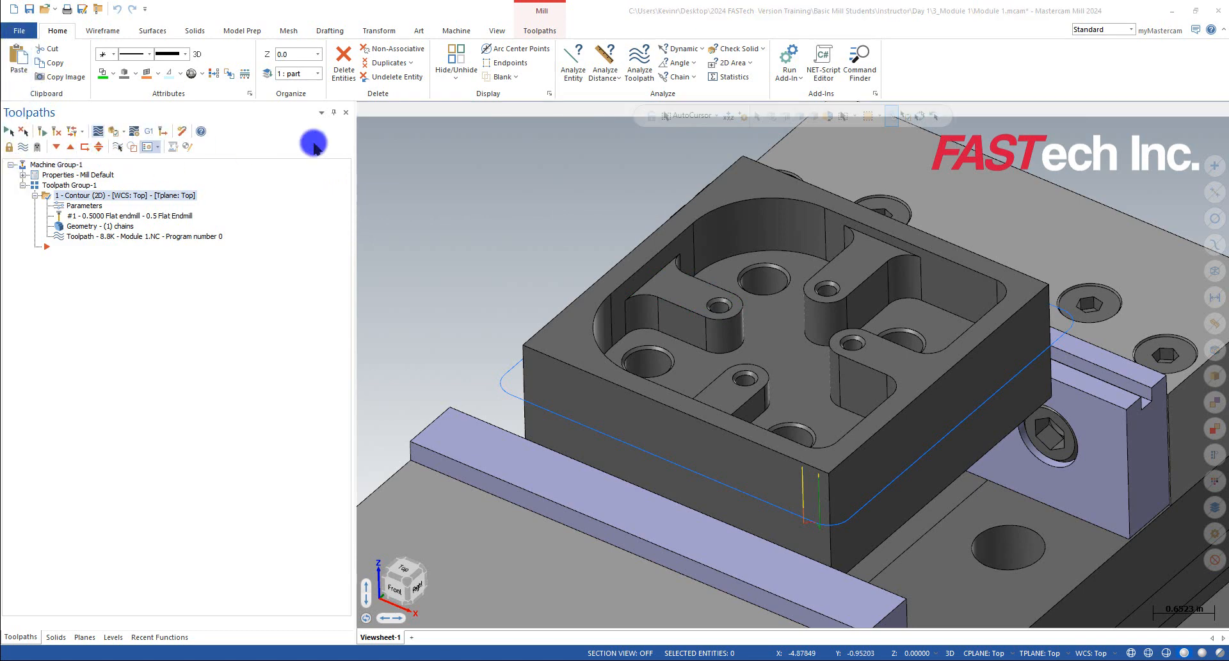
left_click(365, 110)
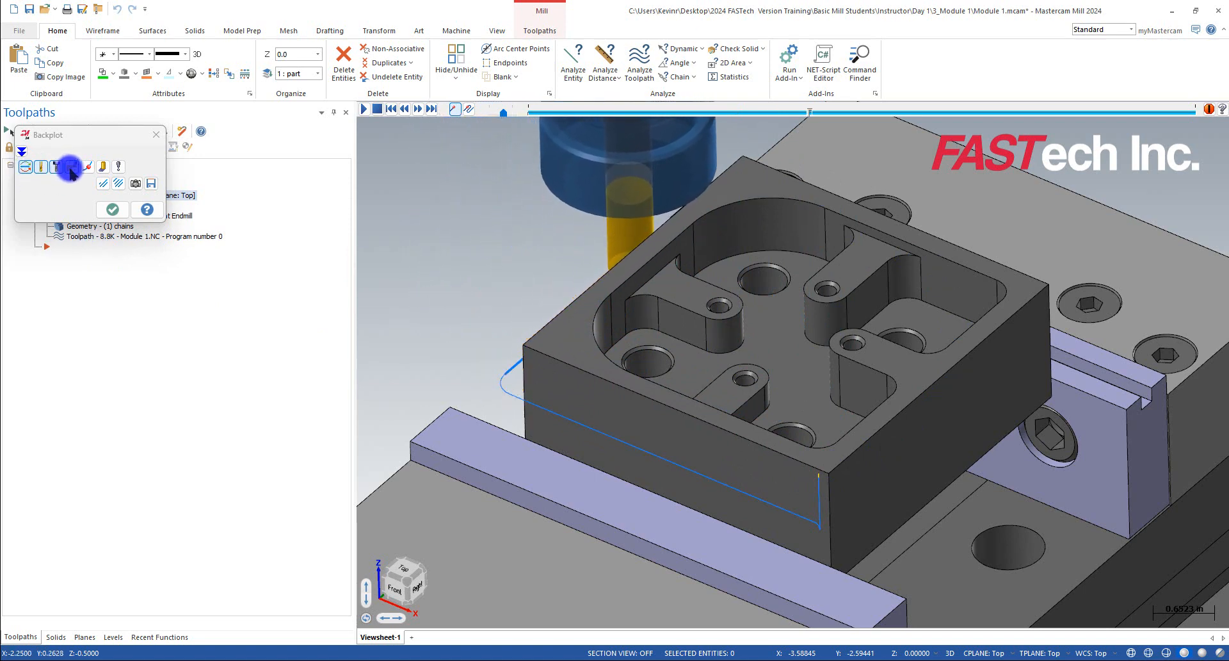
Toggle the tool holder display during the contour backplot, leave the holder shown, and close Backplot.
left_click(71, 167)
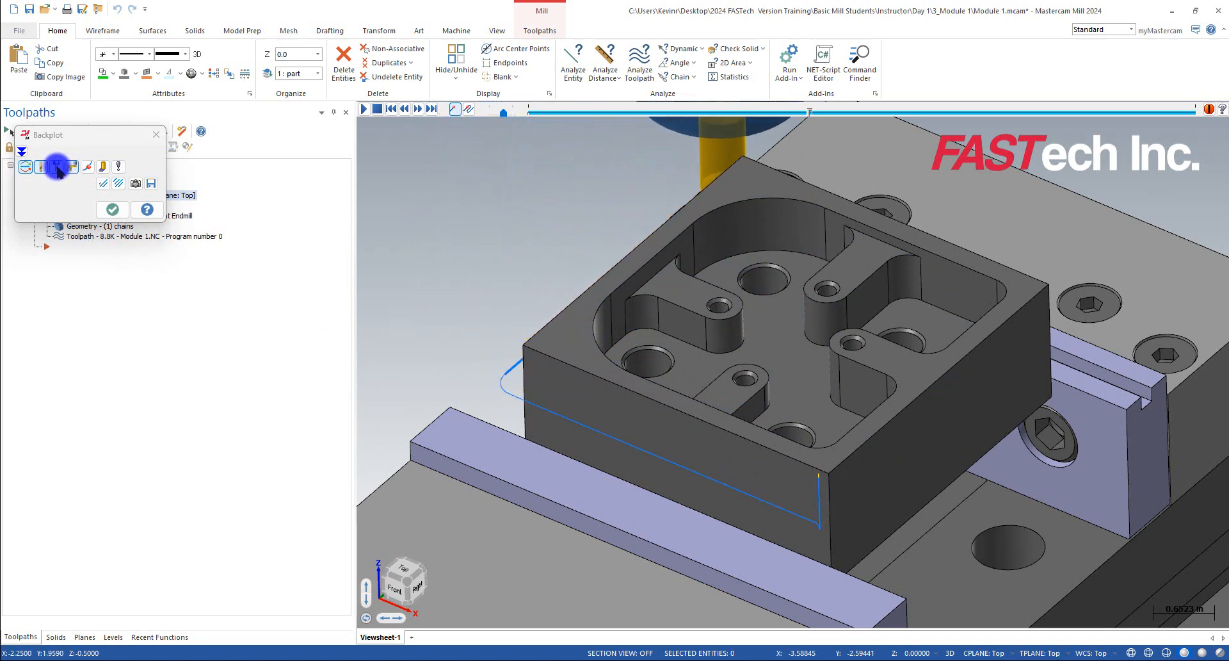
scroll(519, 362, "down", 2)
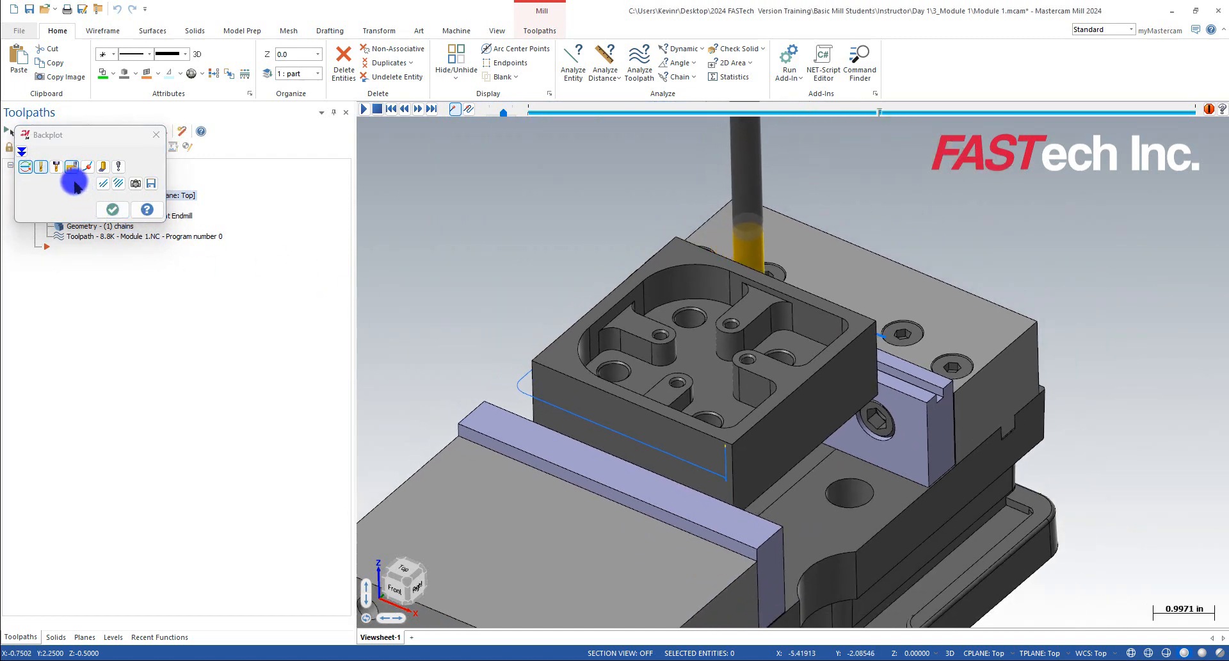
left_click(57, 167)
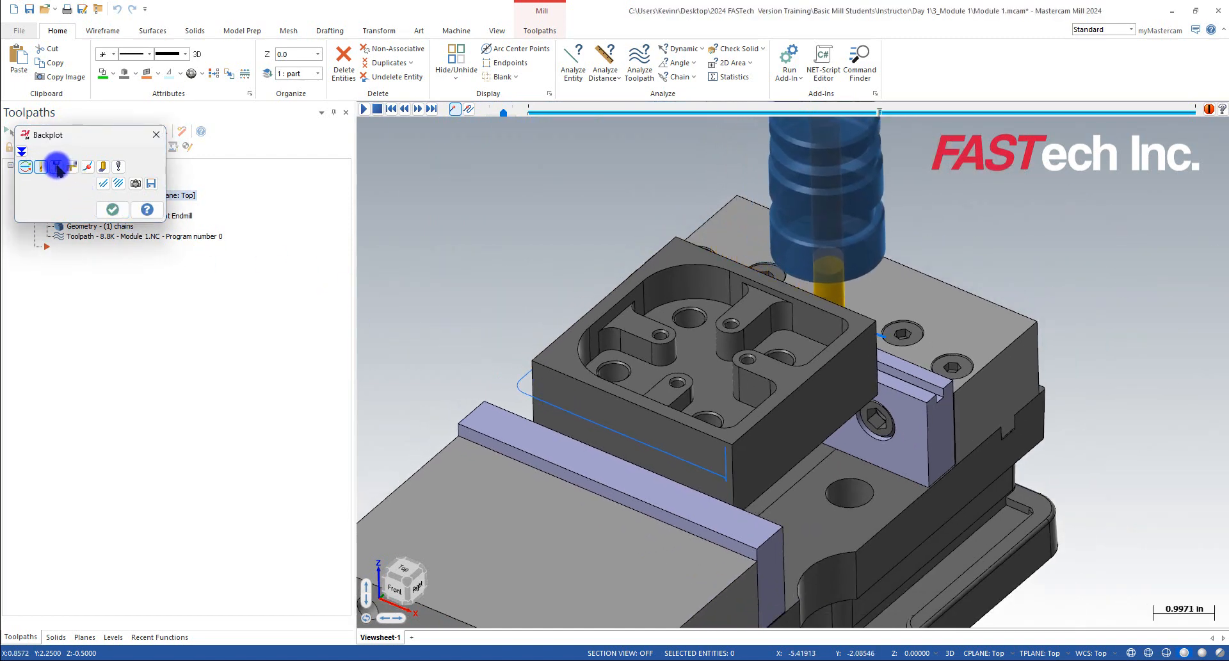
left_click(57, 168)
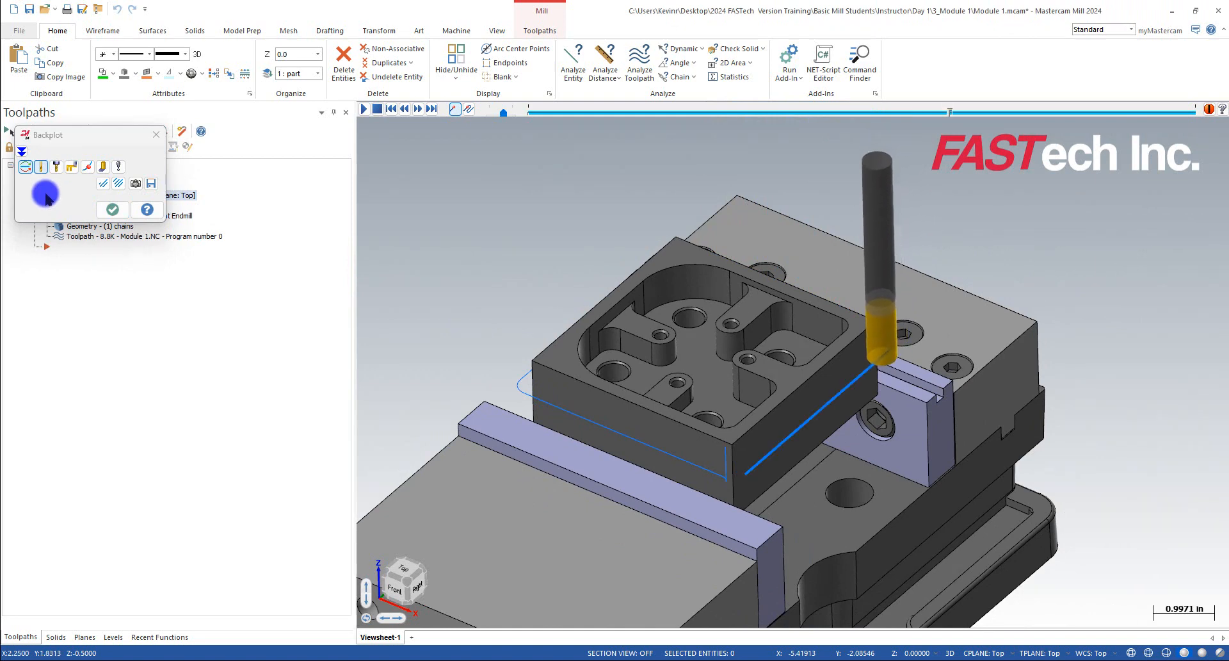
left_click(53, 168)
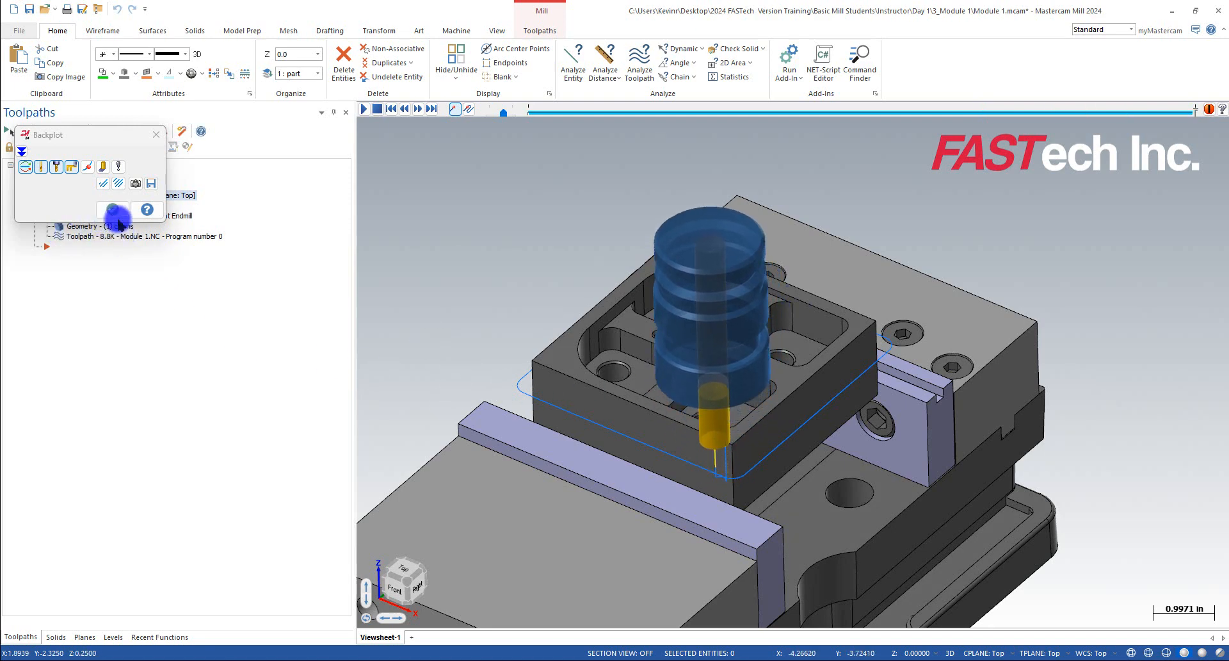
left_click(114, 211)
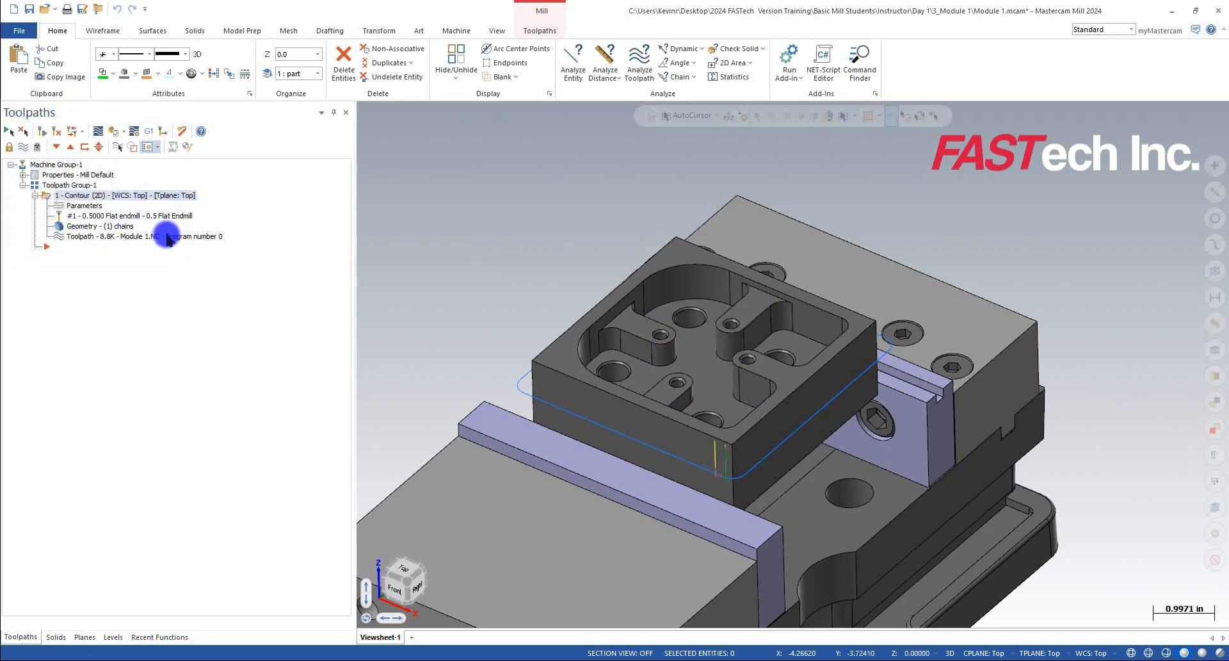
Expand the Mill Default properties, open the machine group's tool settings, and show the setup view in isometric.
left_click(22, 175)
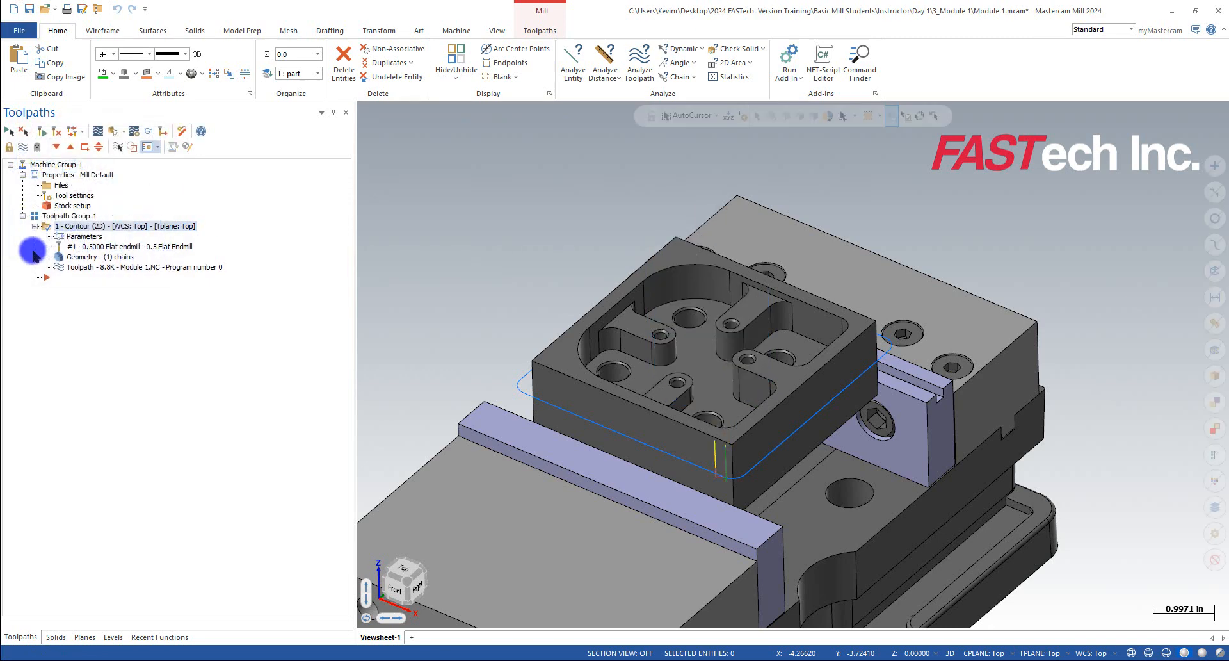
left_click(62, 196)
key("alt+7")
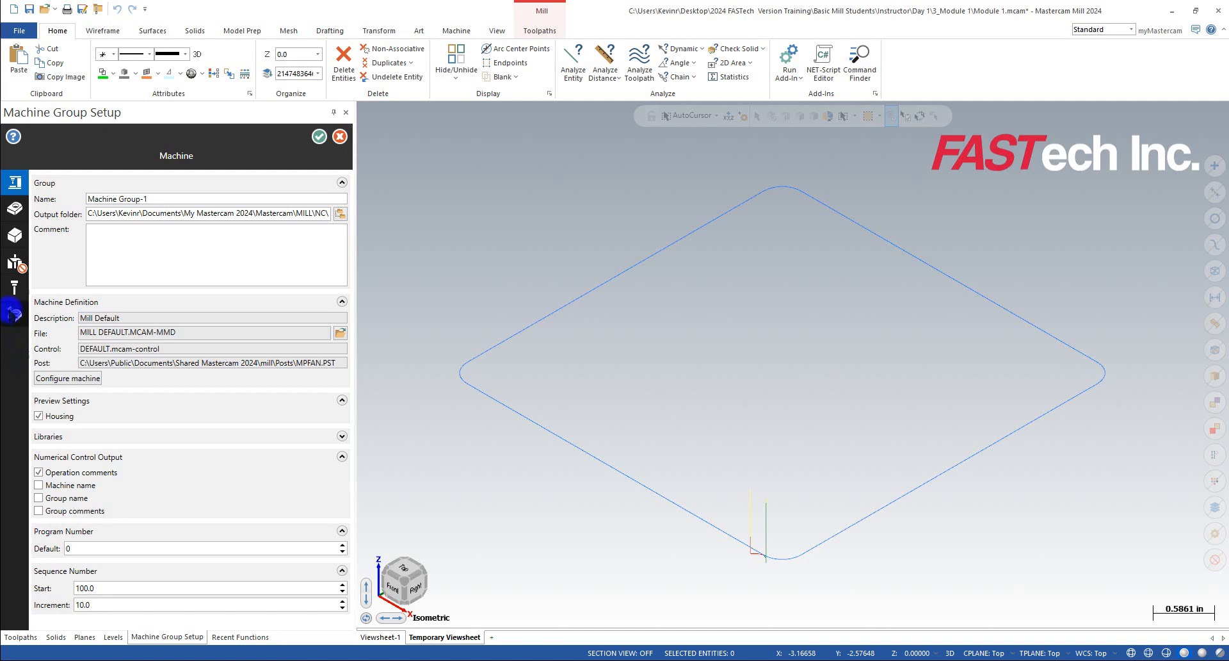
Review the machine group's Simulation settings, then accept the setup and return to the part in the vise.
mouse_move(14, 313)
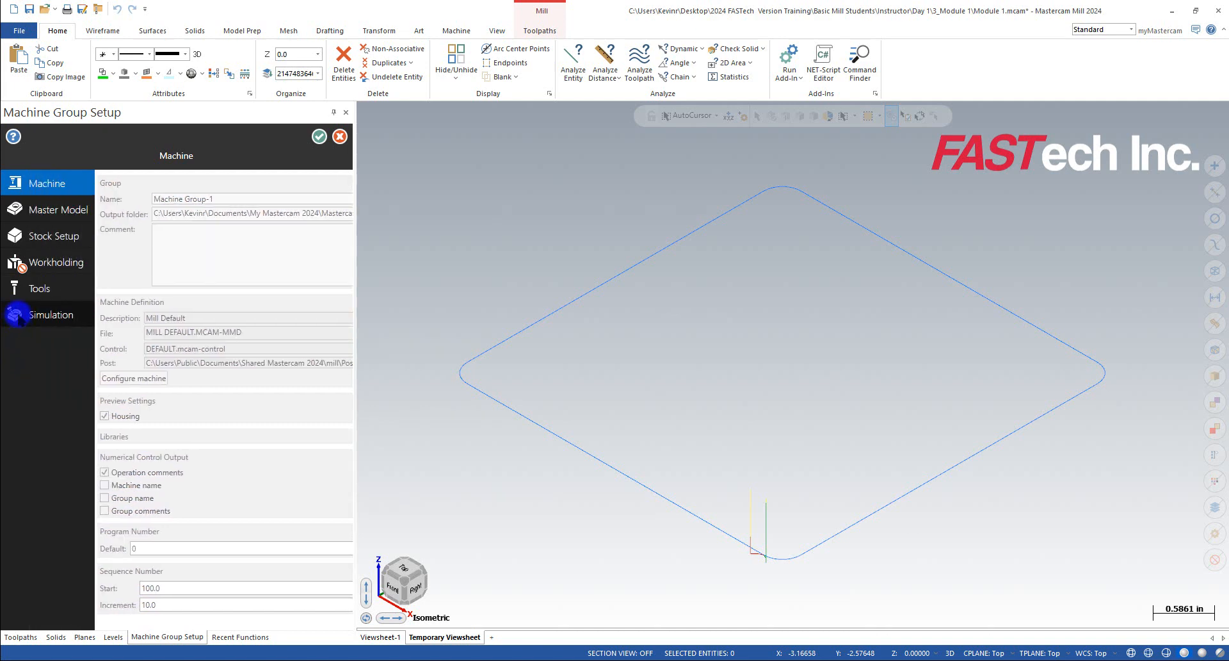
left_click(54, 321)
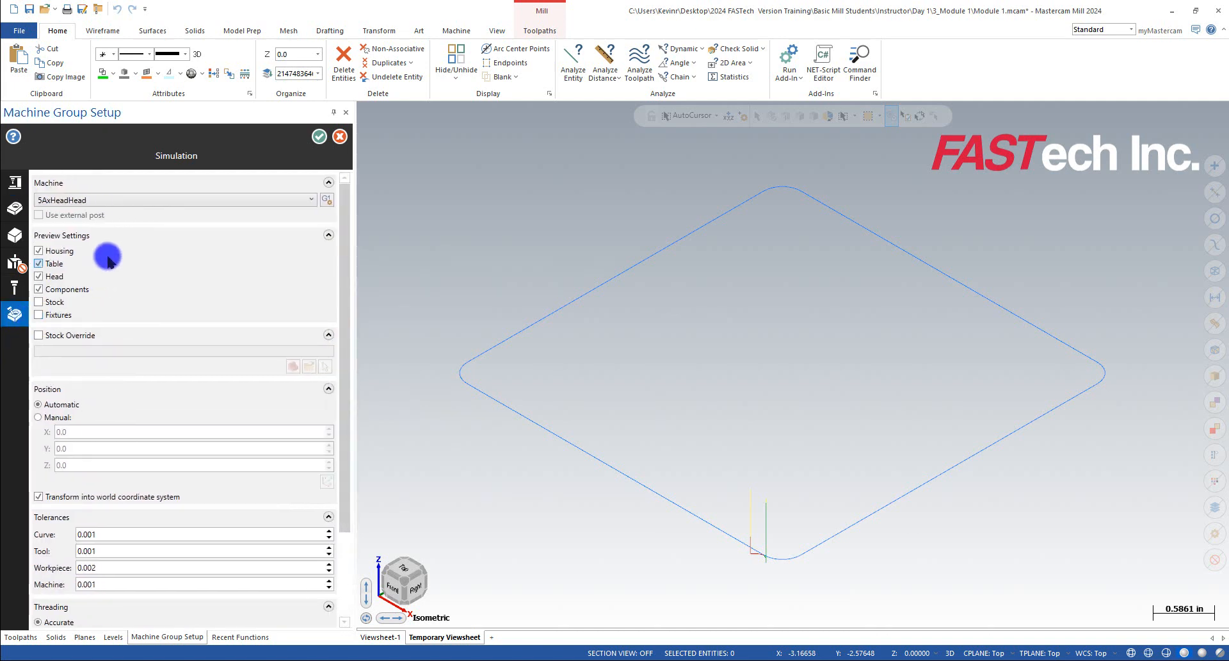
mouse_move(84, 211)
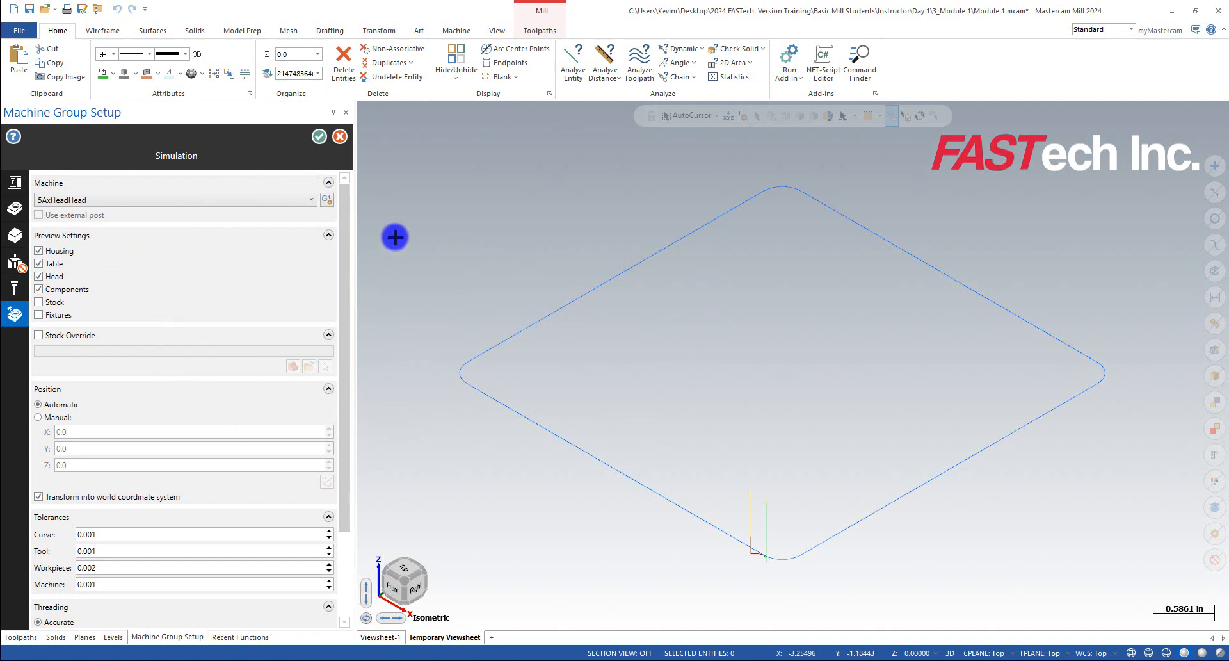
left_click(319, 139)
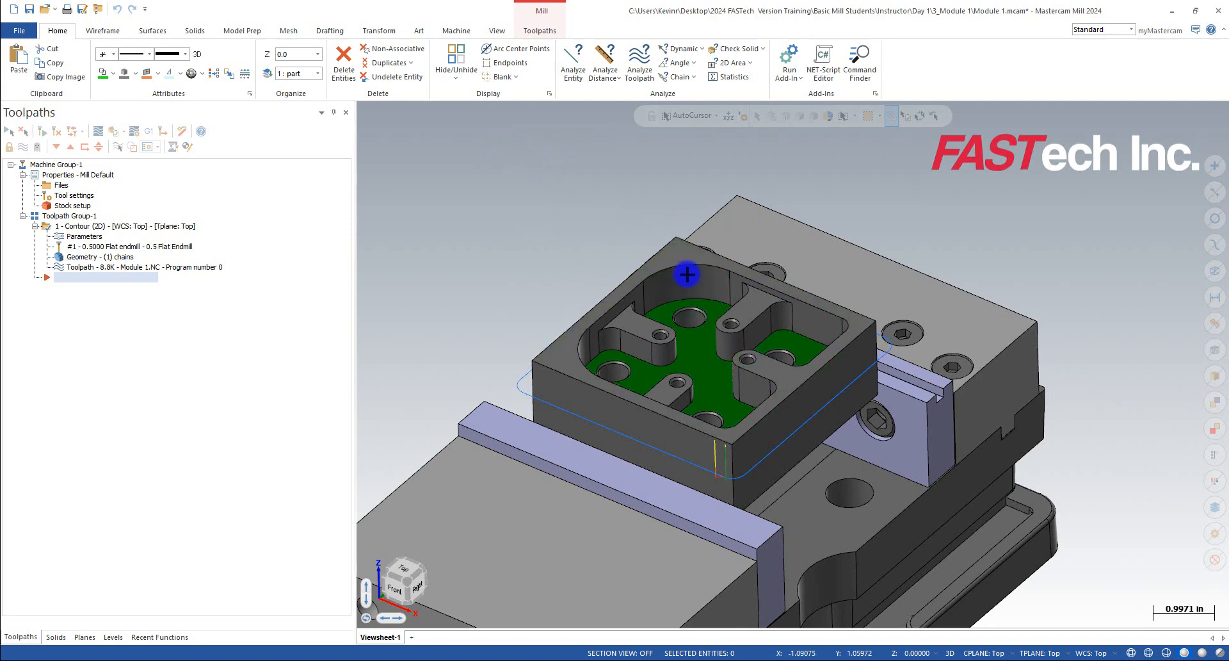
scroll(659, 212, "down", 3)
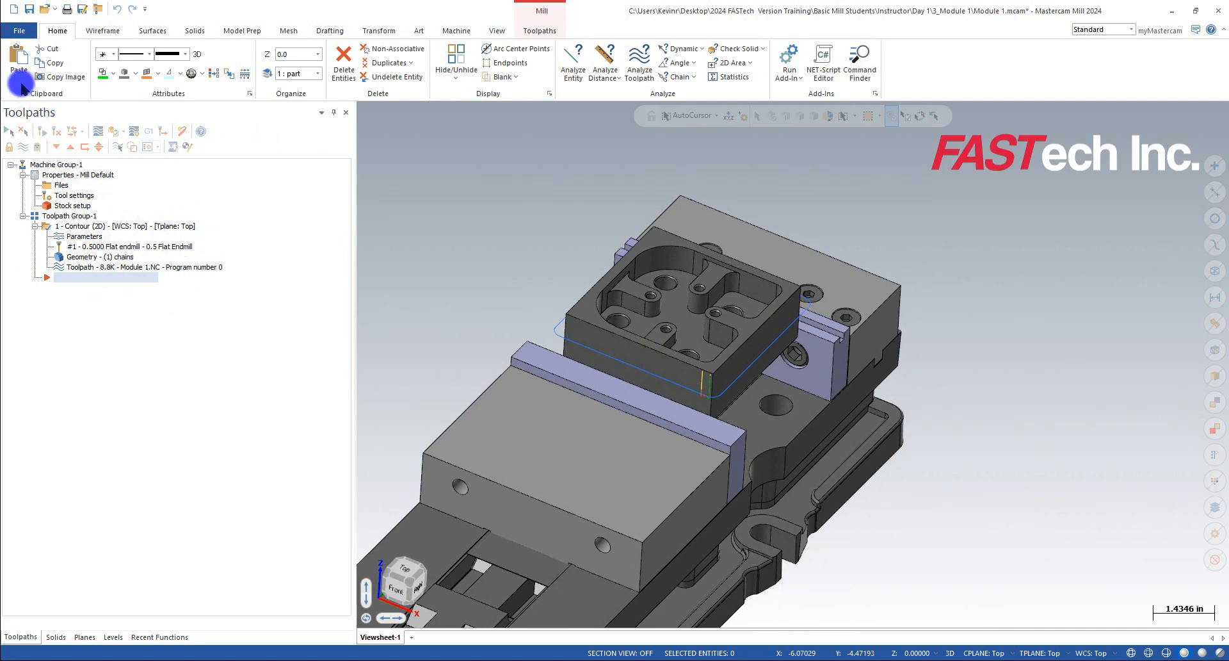
Set the interface accent color to Teal with large manager panel icons in the program options, and apply them.
left_click(19, 32)
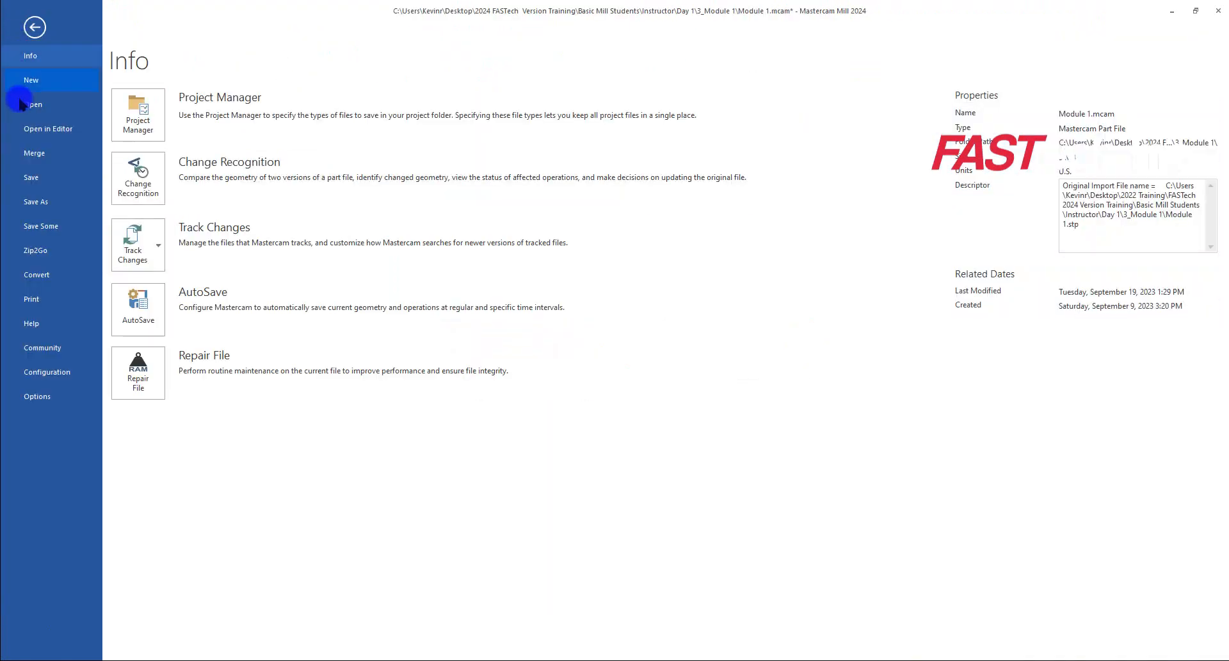
left_click(49, 398)
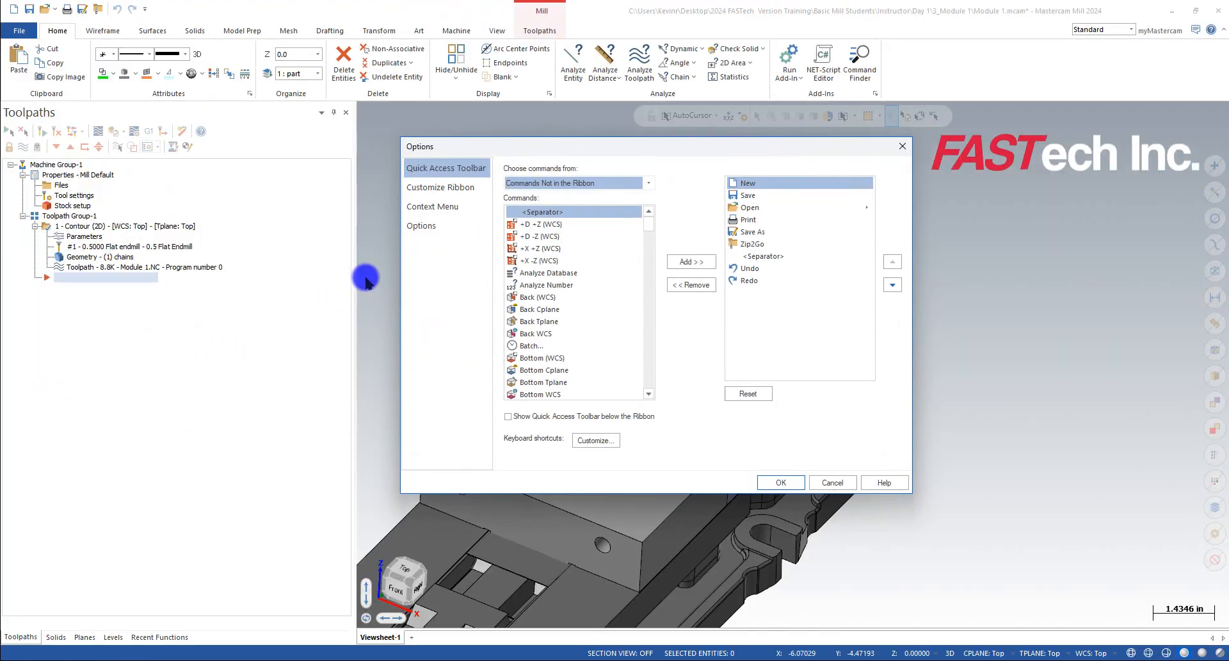
left_click(428, 227)
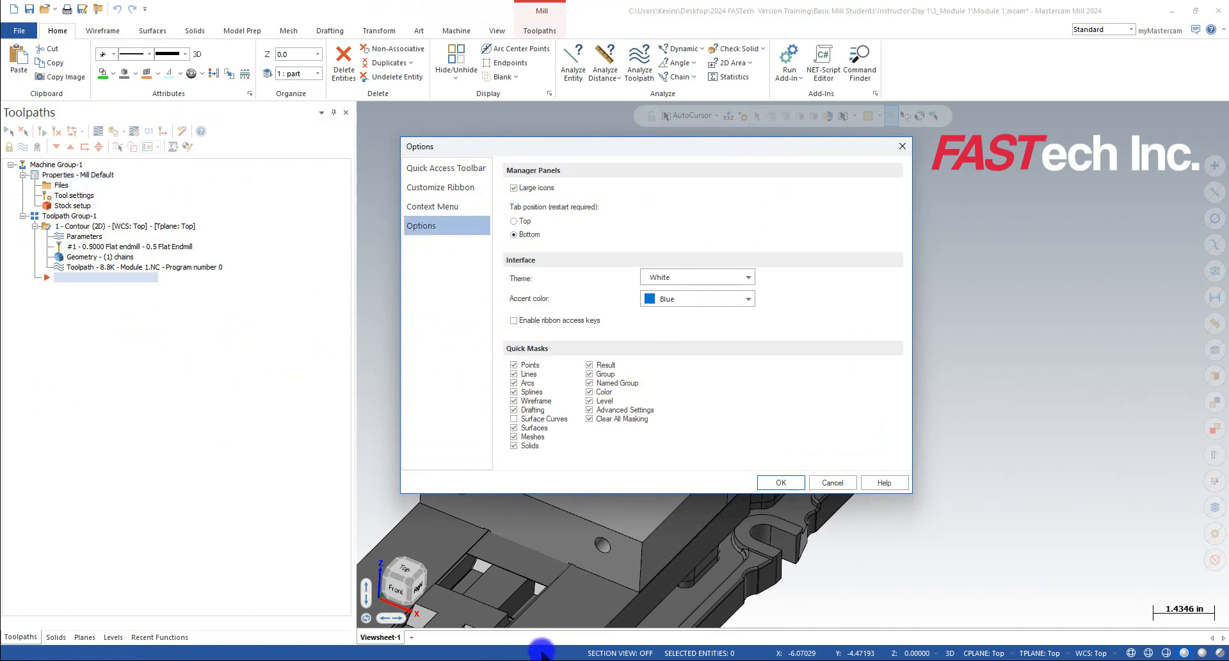
left_click(746, 299)
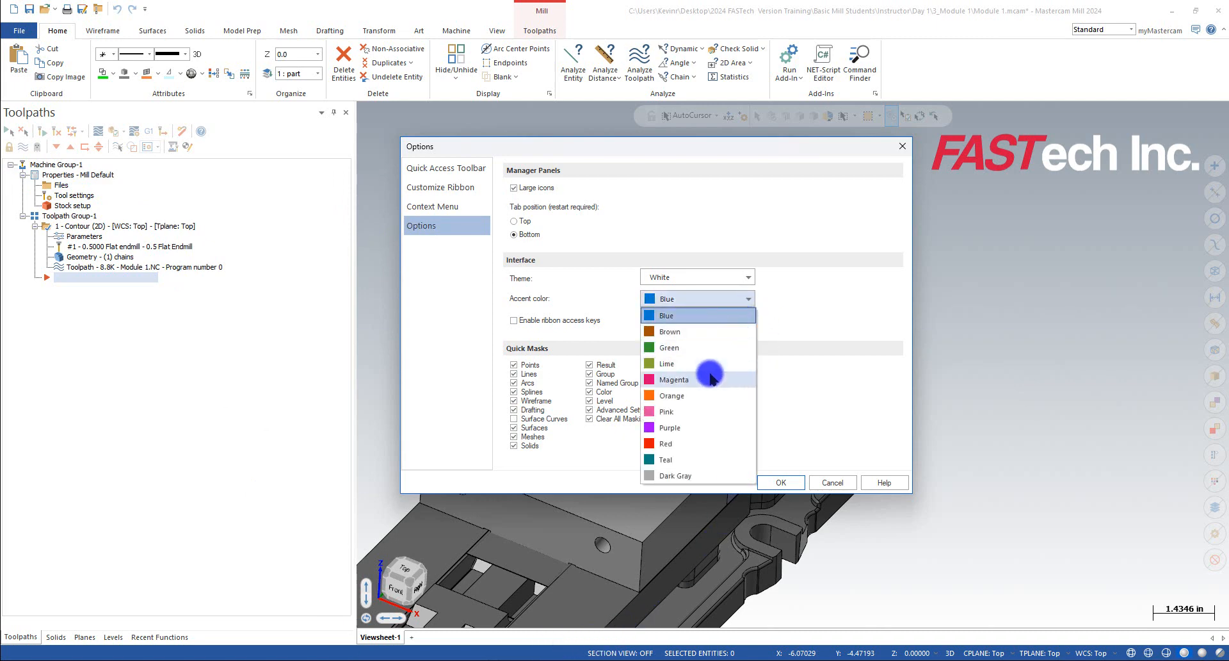
left_click(678, 460)
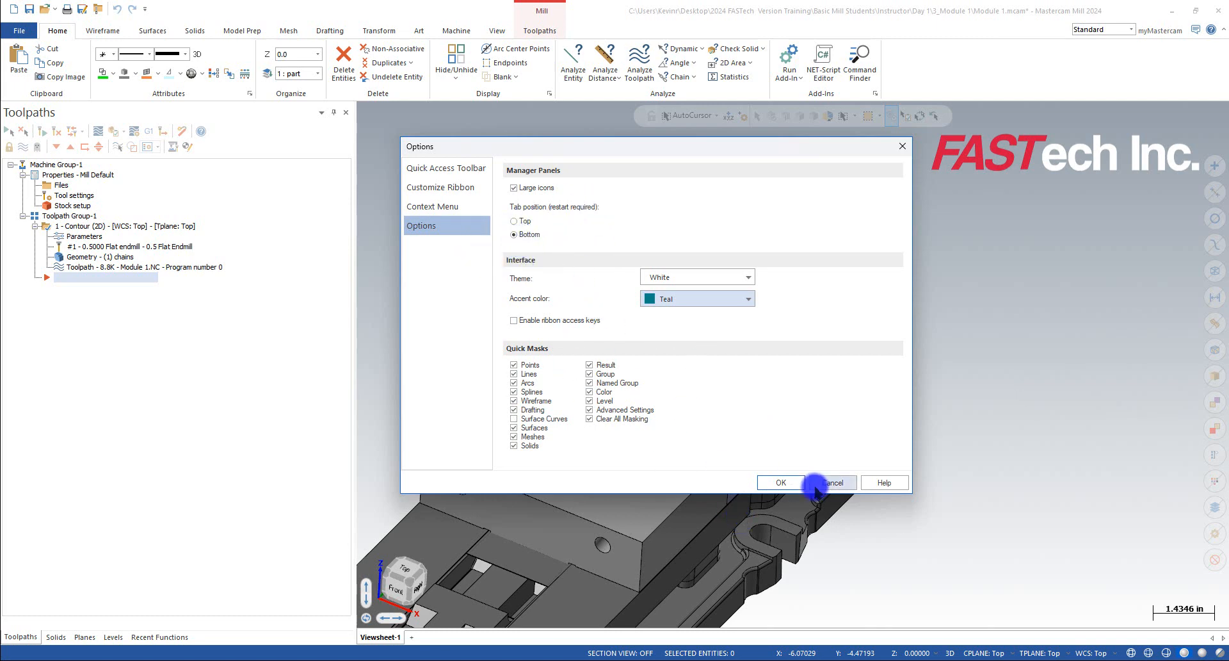
left_click(782, 483)
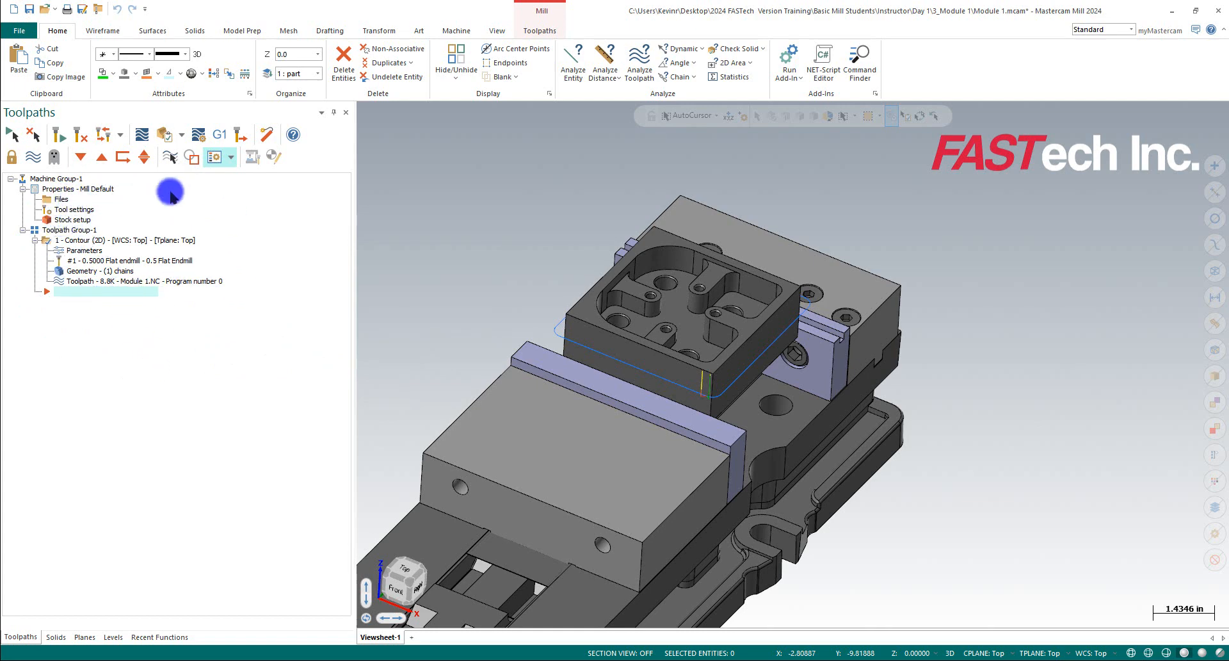
Set the Toolpaths manager font to Tahoma Regular size 16 and widen the manager so the operation text fits.
left_click(322, 113)
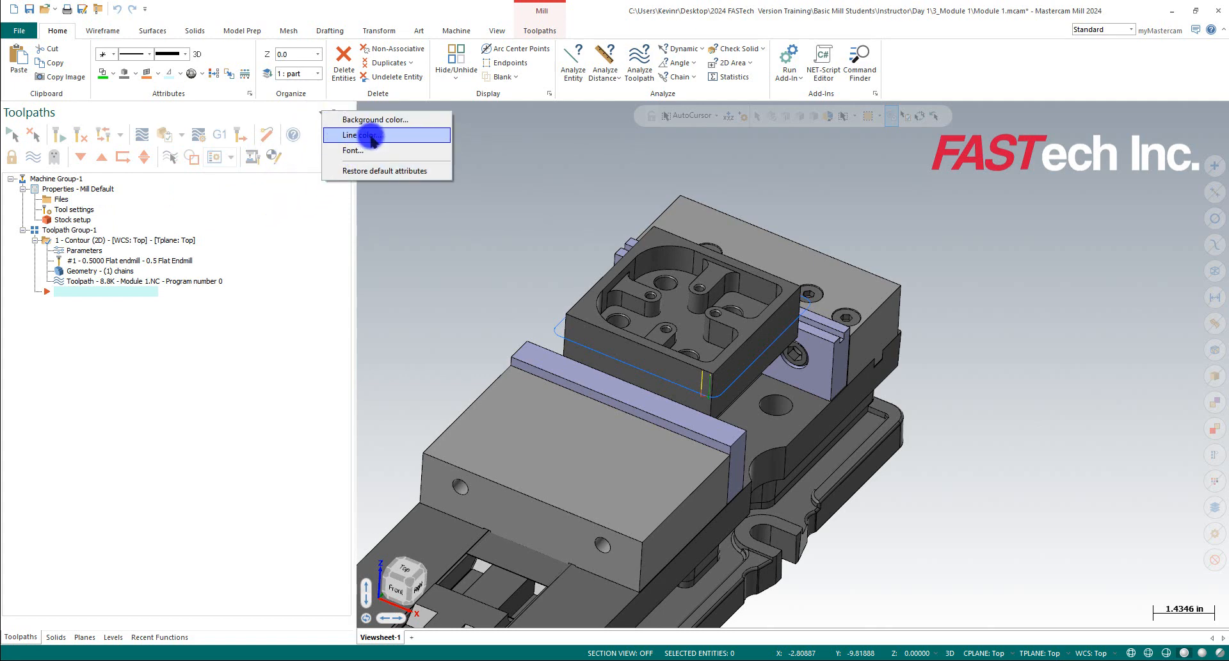
left_click(362, 151)
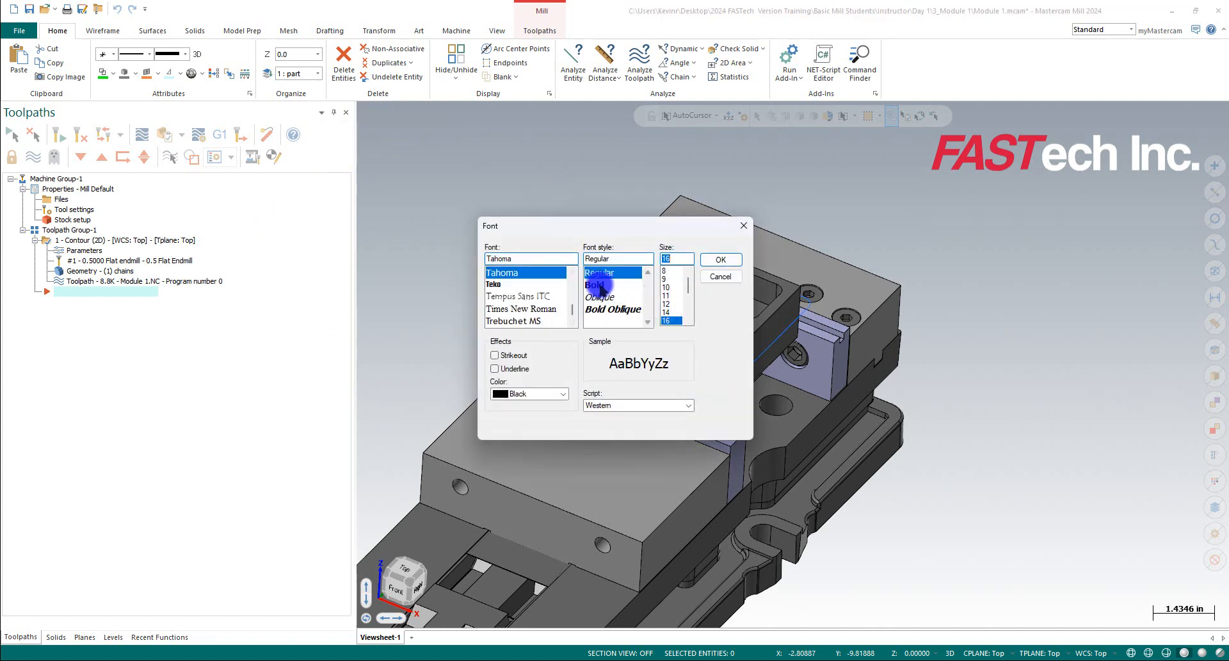
left_click(721, 260)
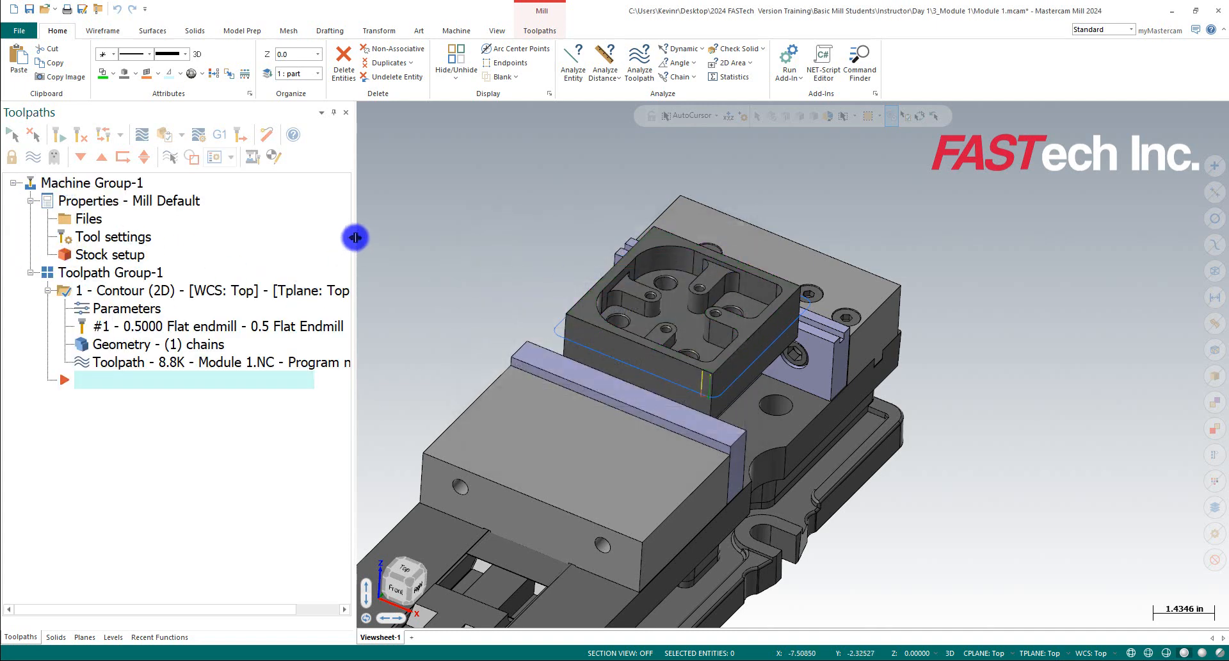
left_click_drag(355, 237, 424, 231)
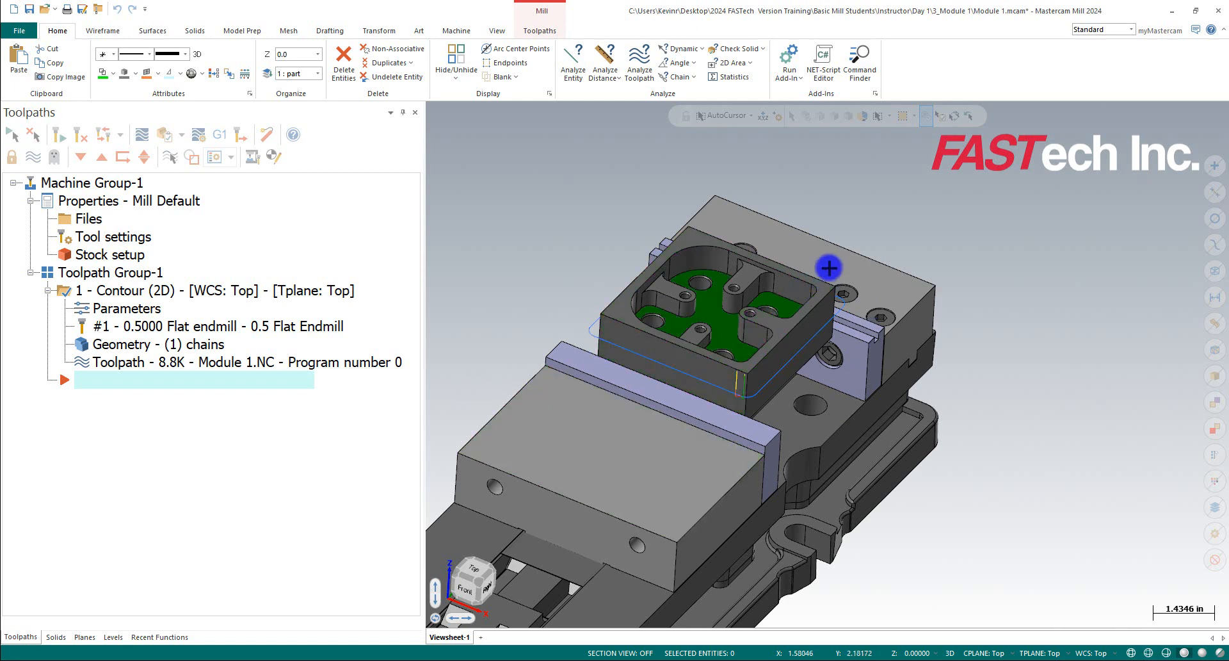
Make a single copy of the part solid with Dynamic transform, placing it freehand beside the vise.
left_click(379, 30)
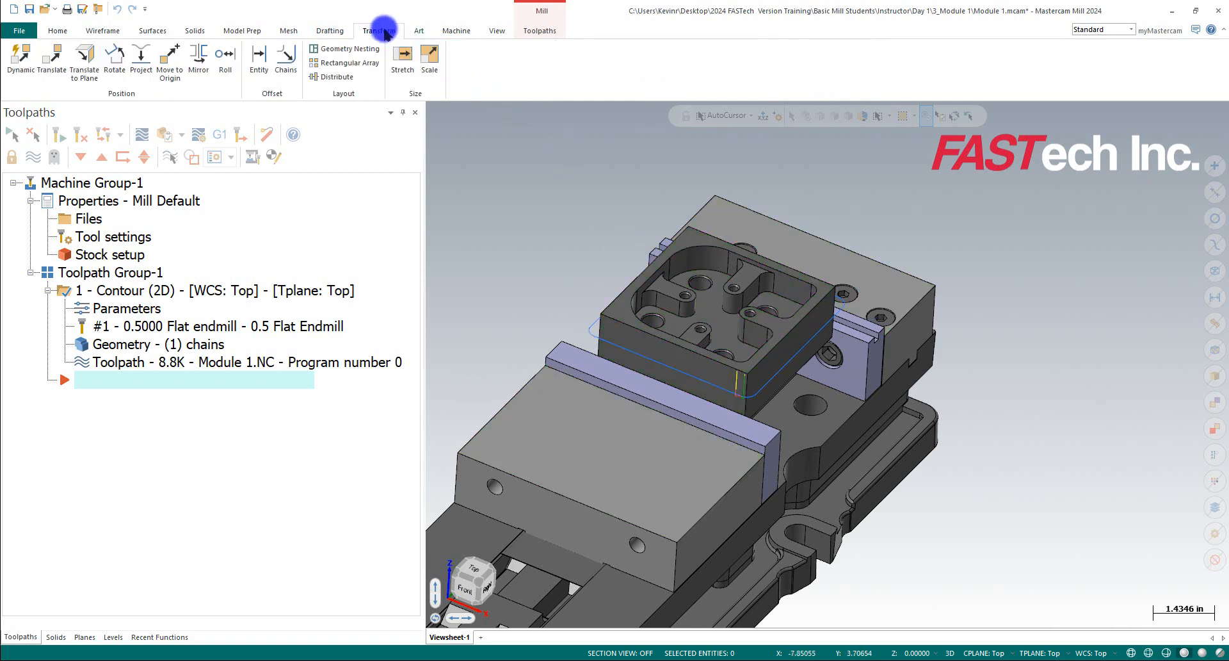
left_click(20, 58)
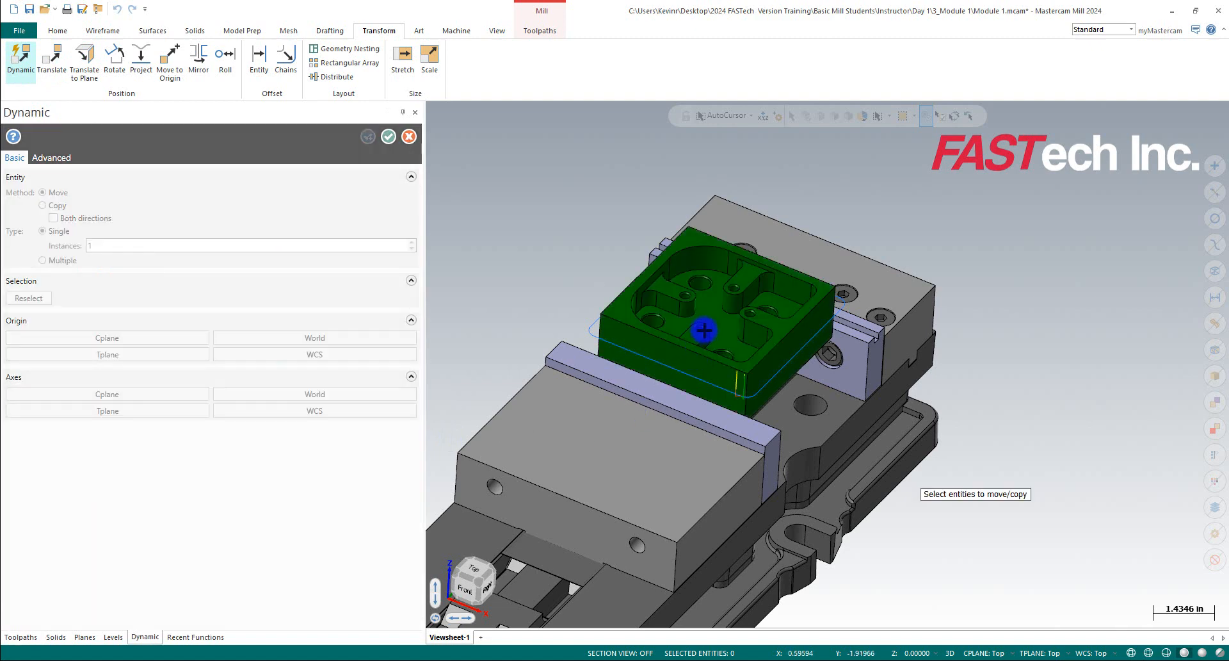
left_click(663, 344)
left_click(771, 148)
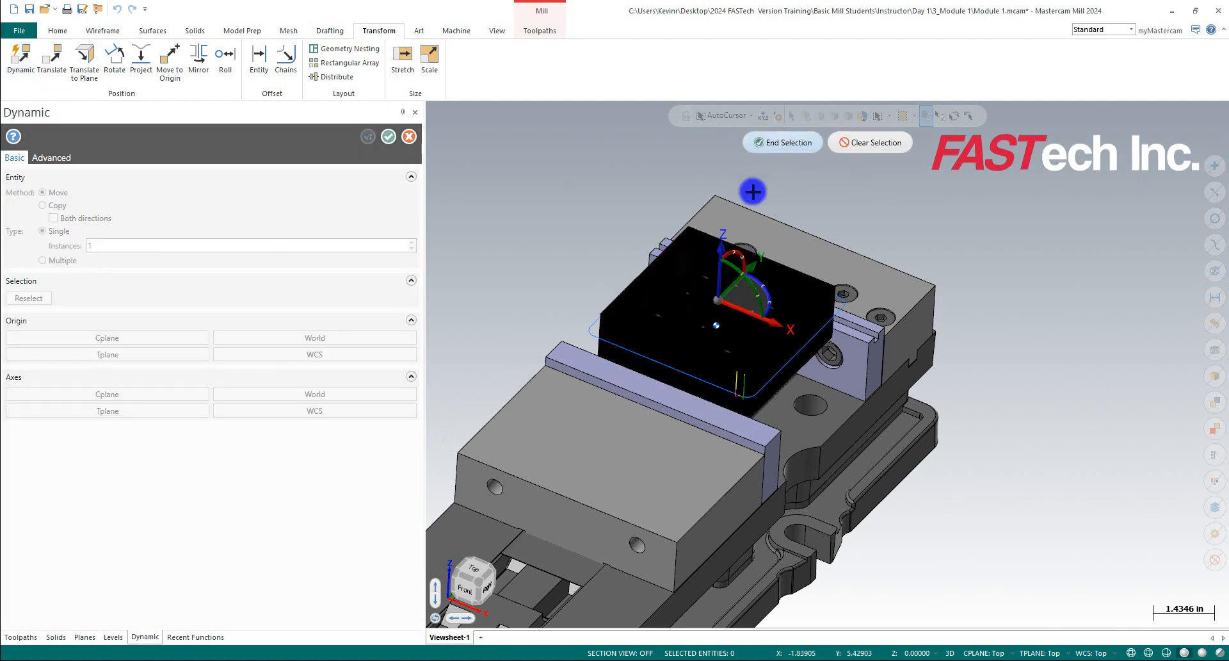
left_click(720, 311)
left_click(719, 310)
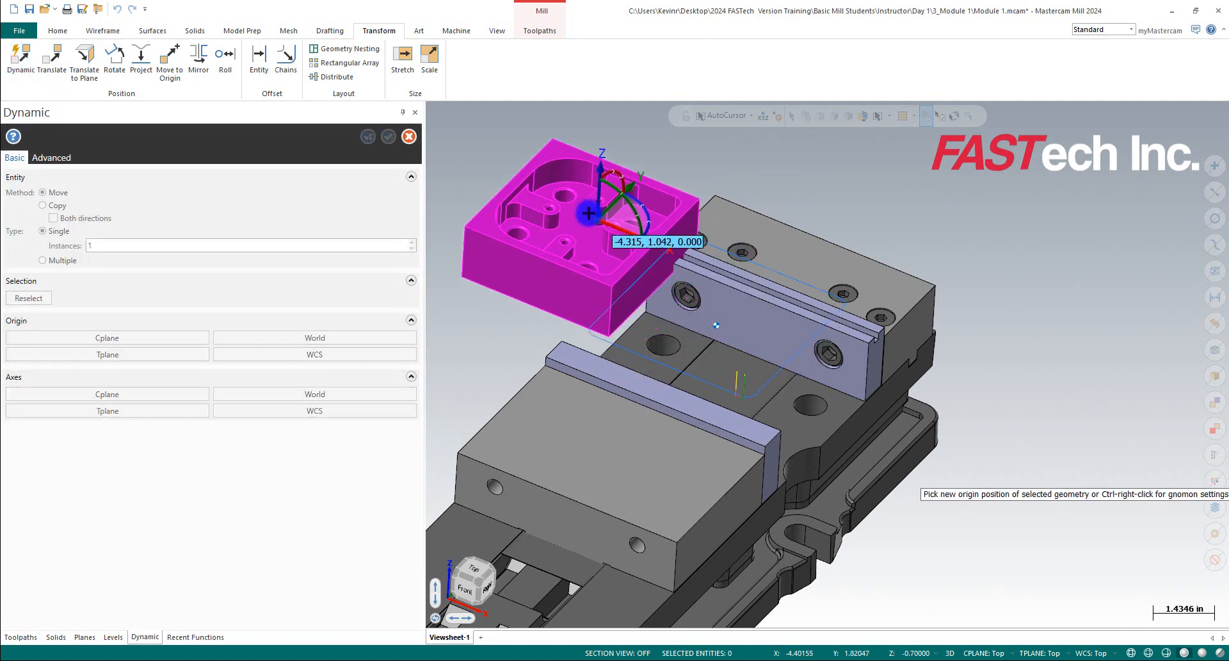
left_click(561, 187)
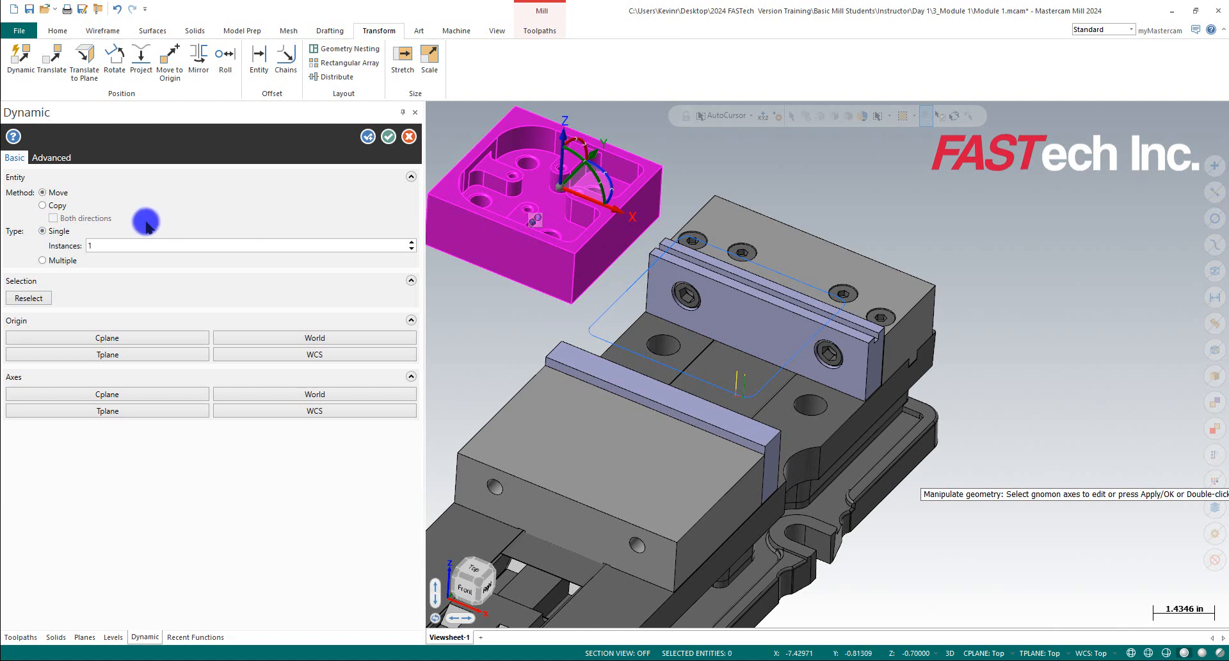
left_click(42, 205)
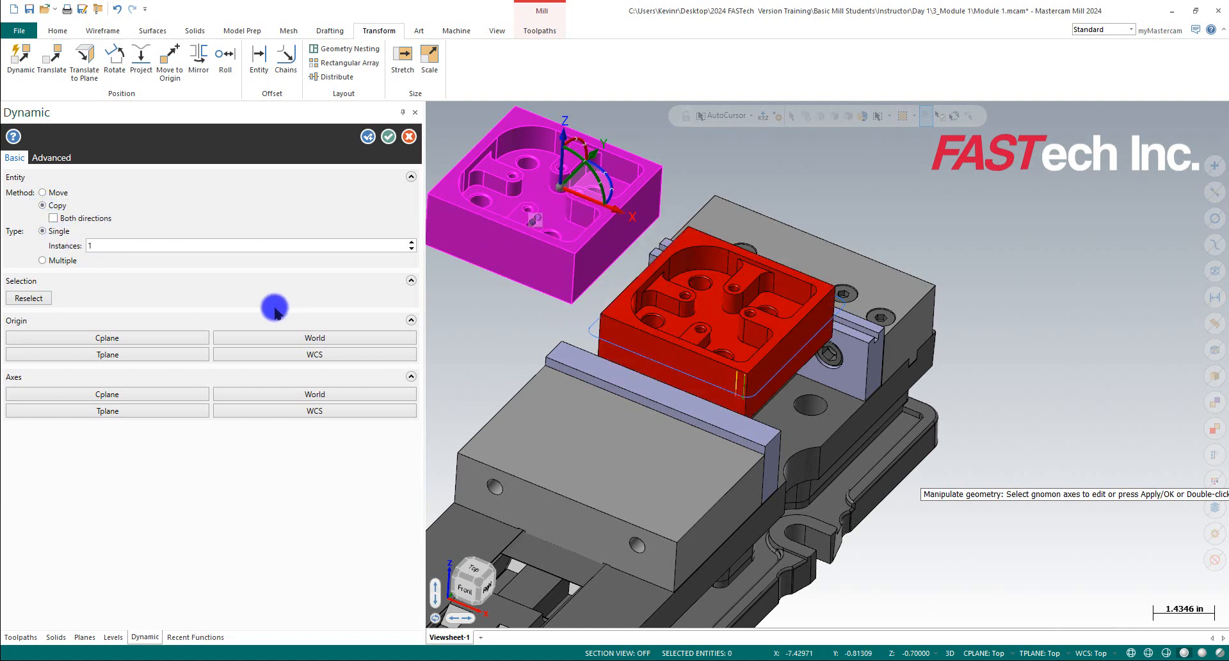
left_click(388, 138)
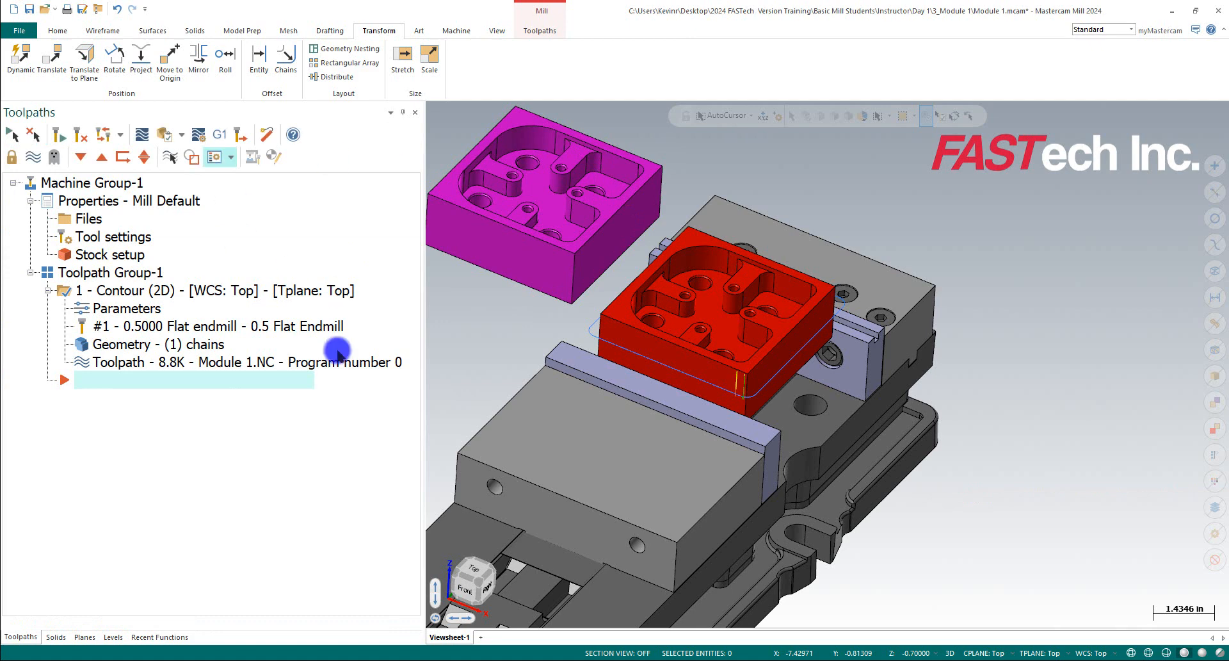
Clear the group and result colors from both part solids and delete the copied part beside the vise.
scroll(529, 429, "down", 1)
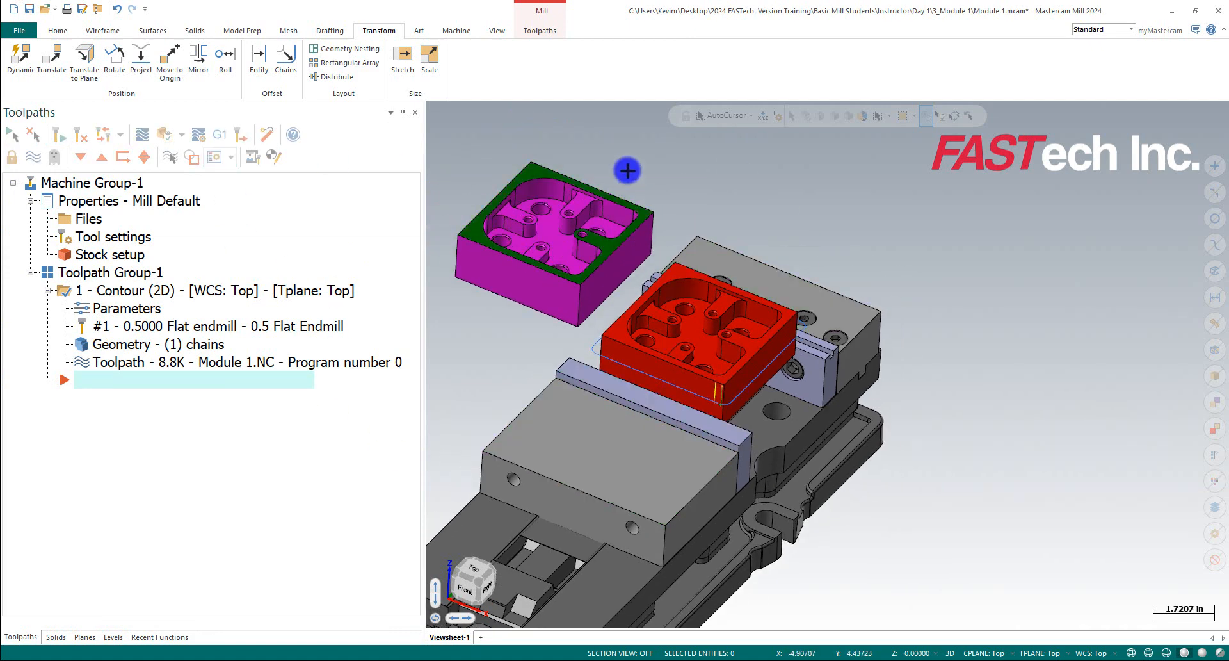
right_click(627, 161)
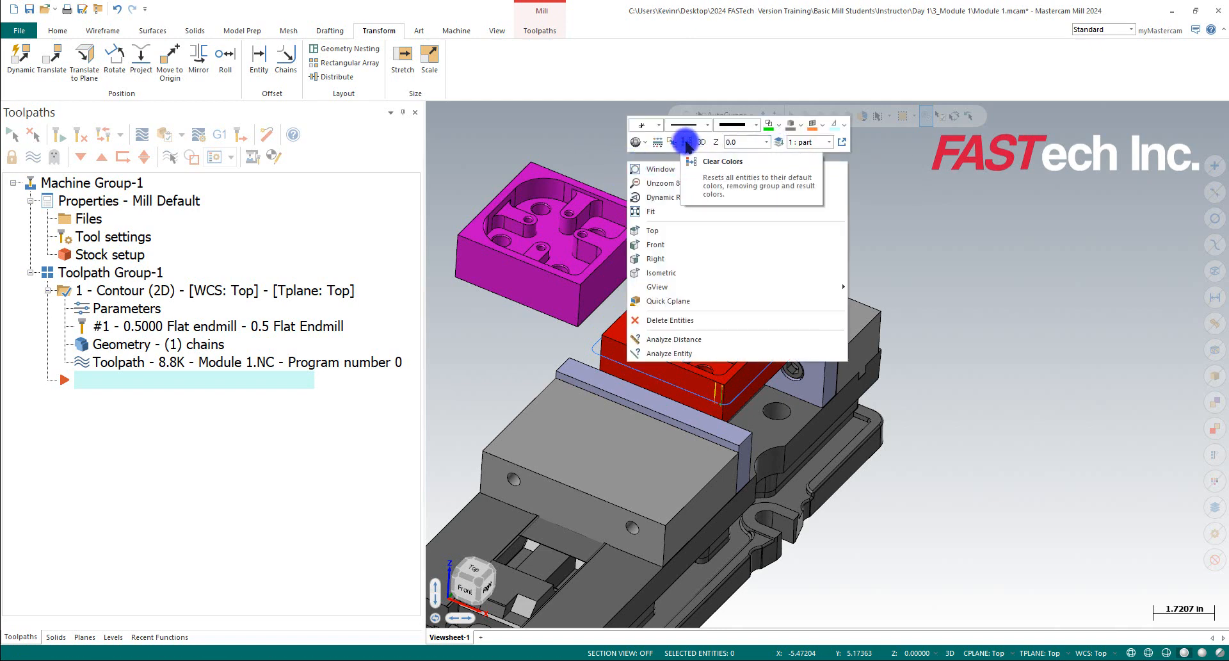
left_click(686, 142)
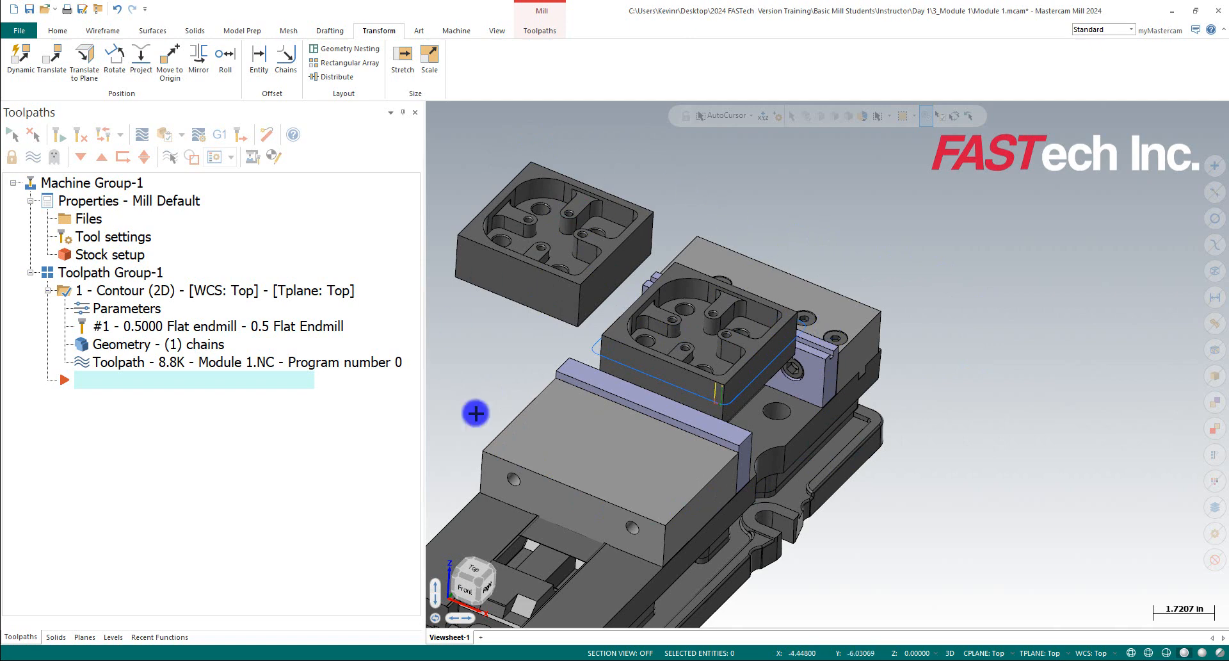
left_click(557, 242)
key("Delete")
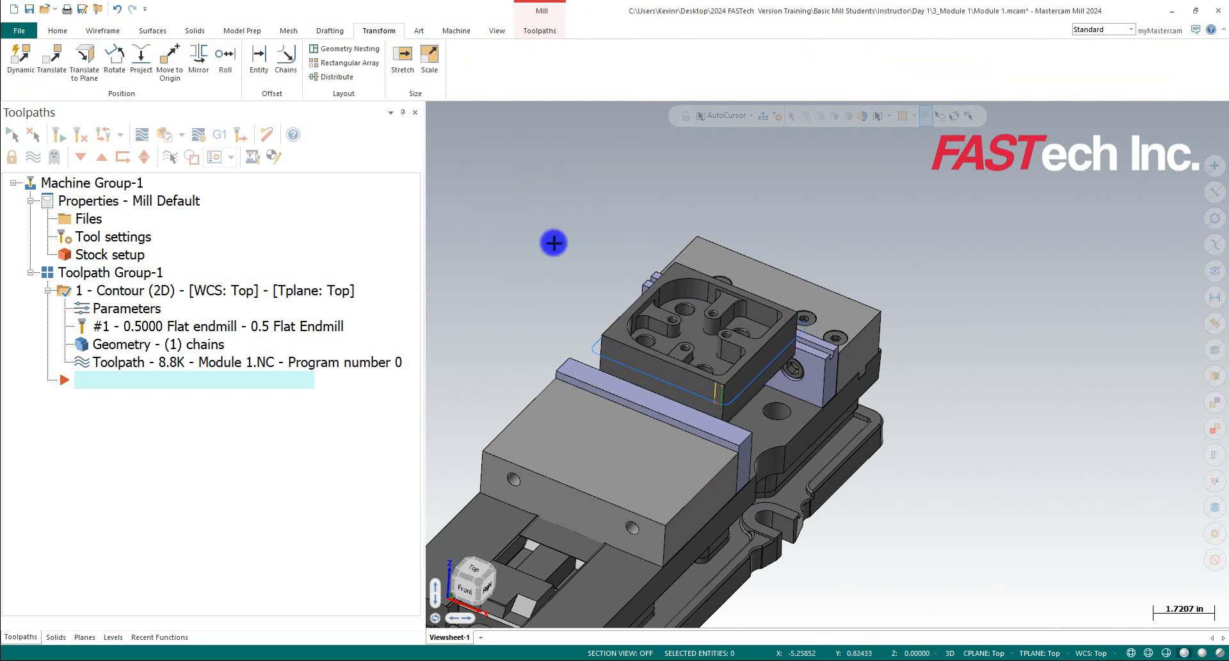
Turn off Use Group and Result color in Transform in the system configuration's Geometry Display colors.
left_click(19, 32)
left_click(62, 371)
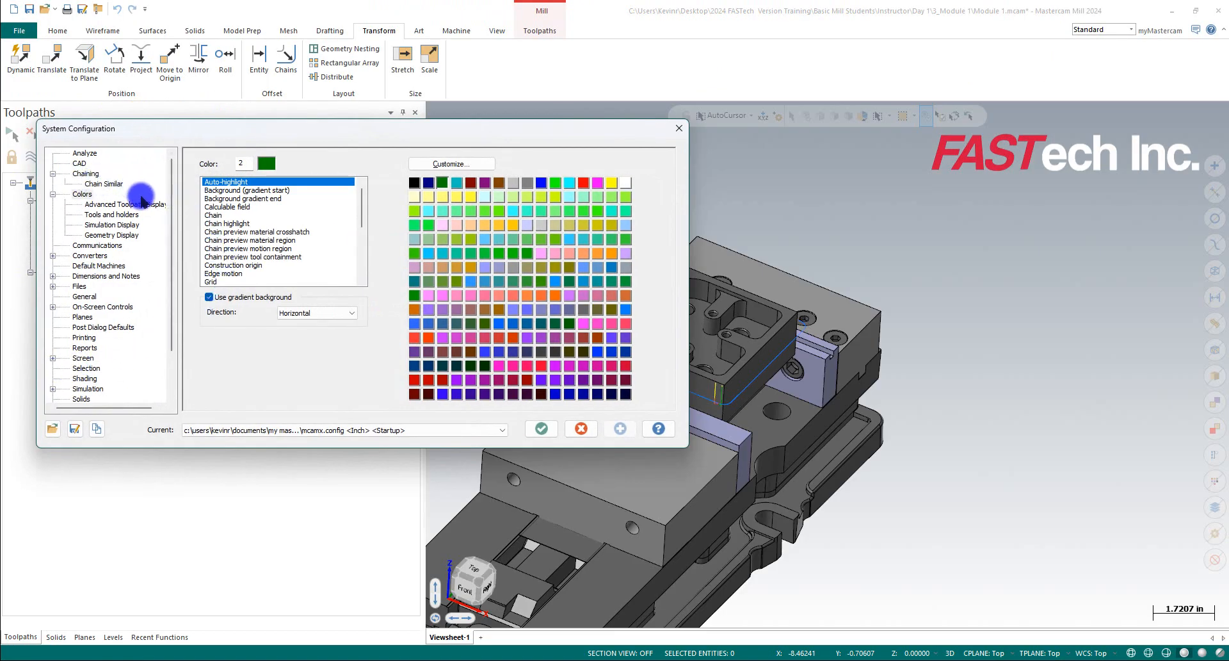
left_click(121, 238)
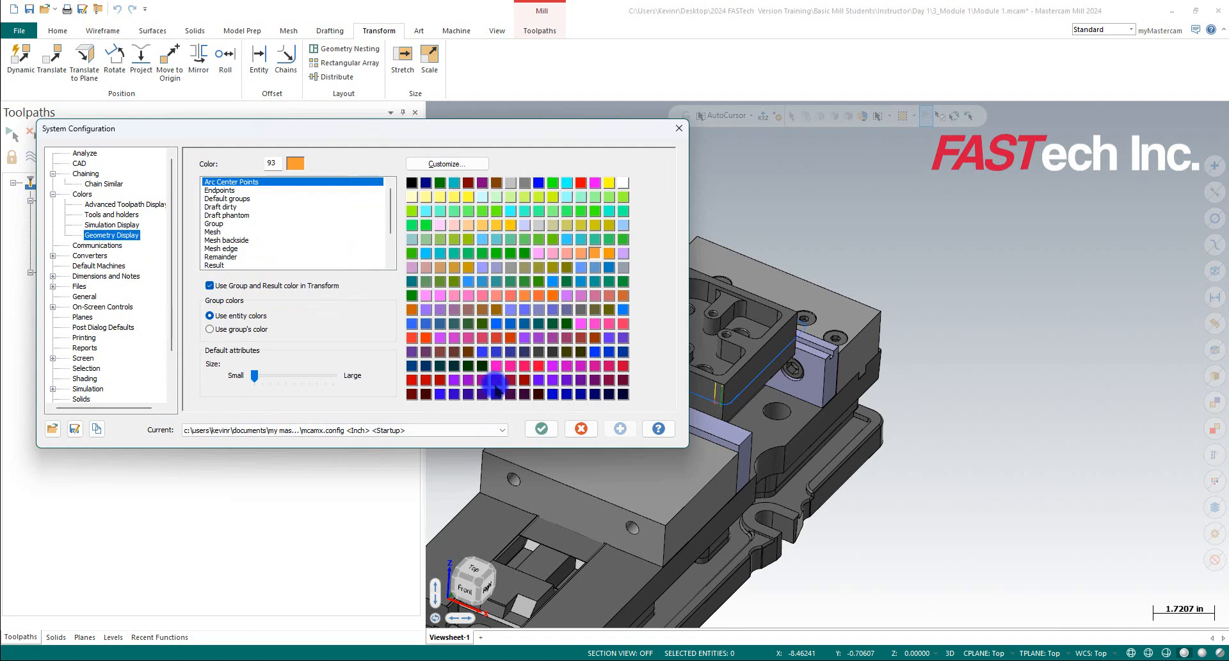
left_click_drag(530, 128, 537, 48)
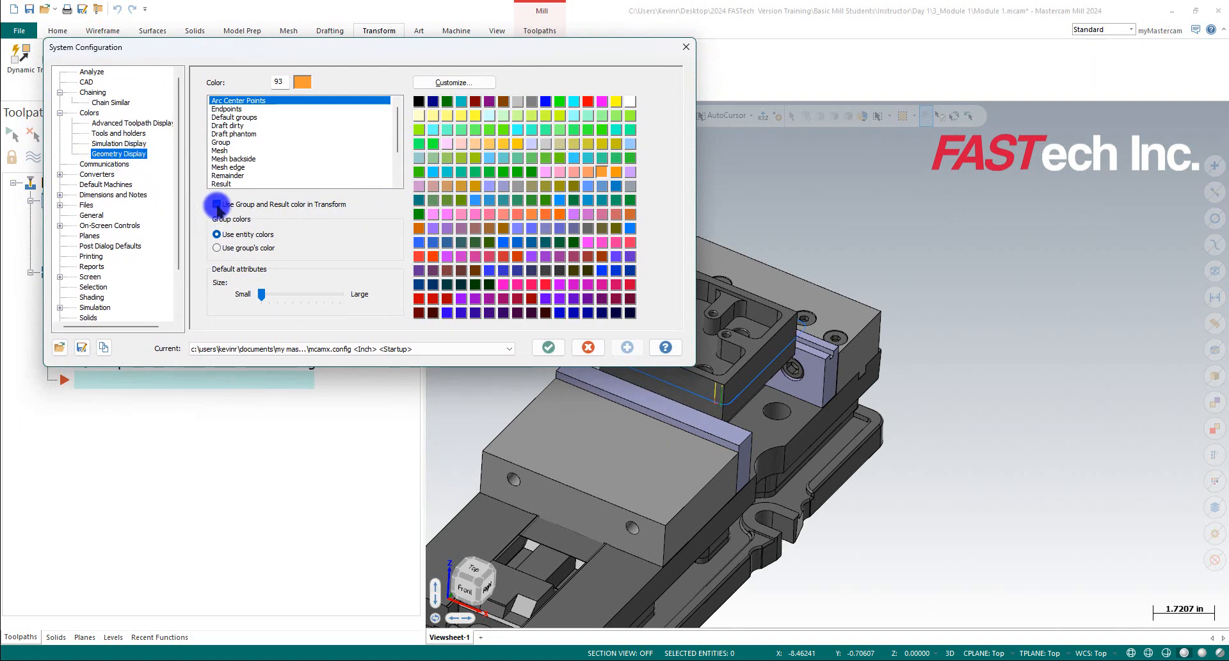
left_click(217, 203)
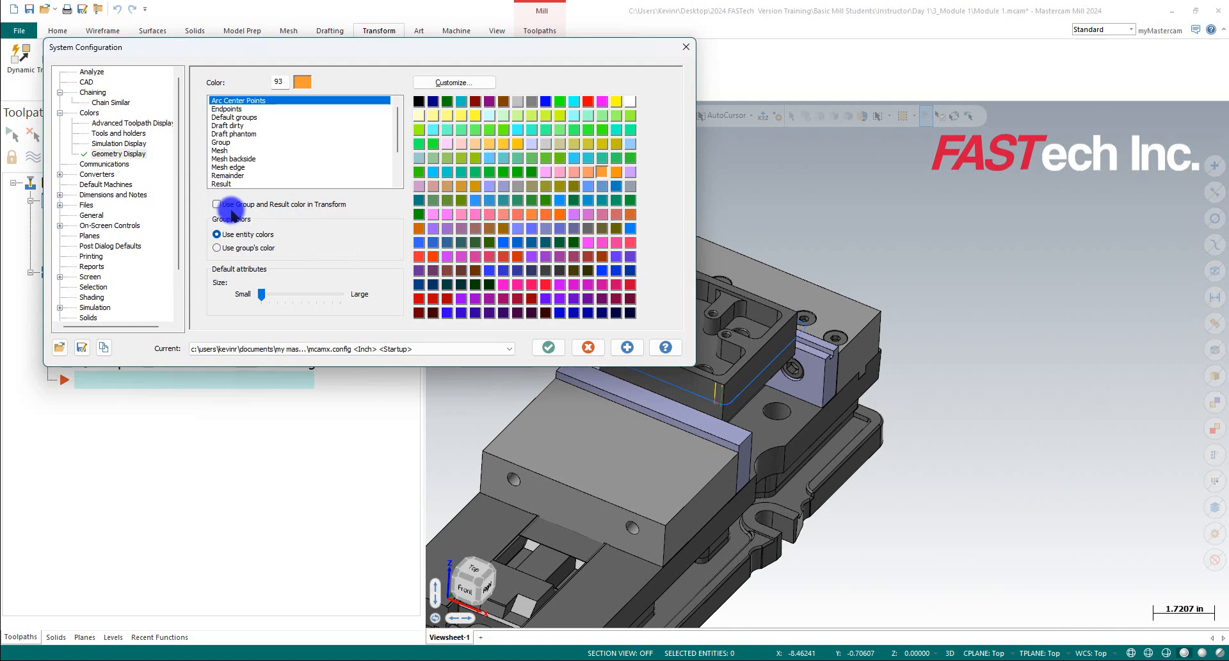
Review the Simulation Display colors for Collision, Fixtures, Section and Master Model.
left_click(120, 144)
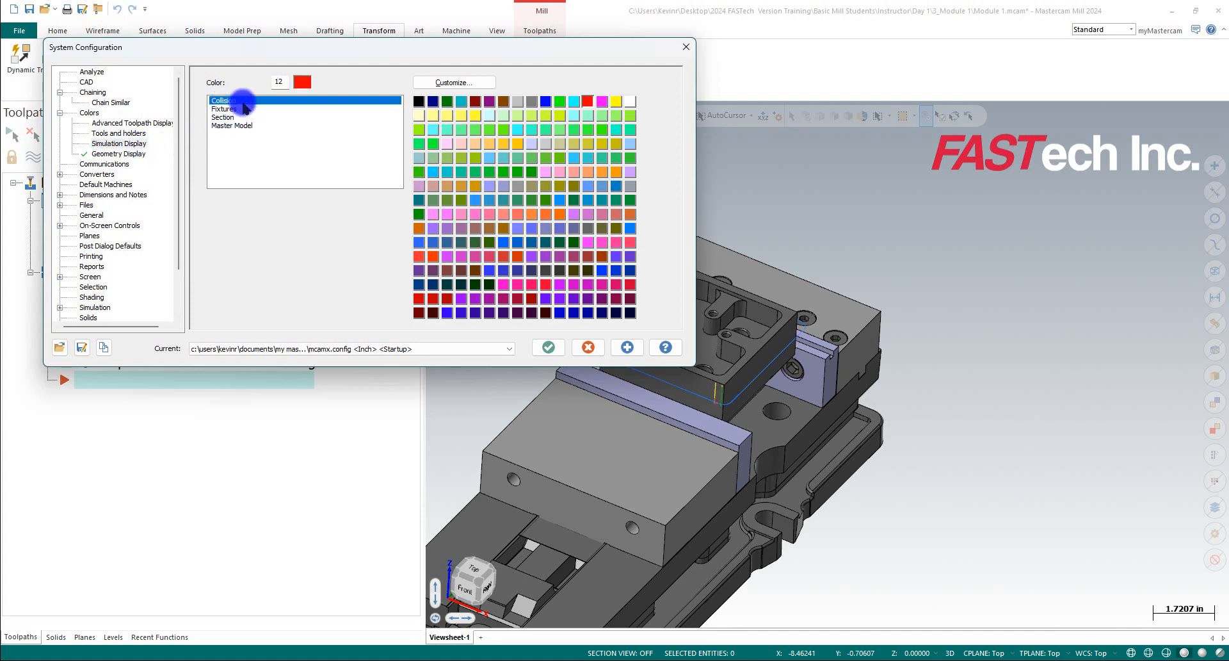
left_click(224, 110)
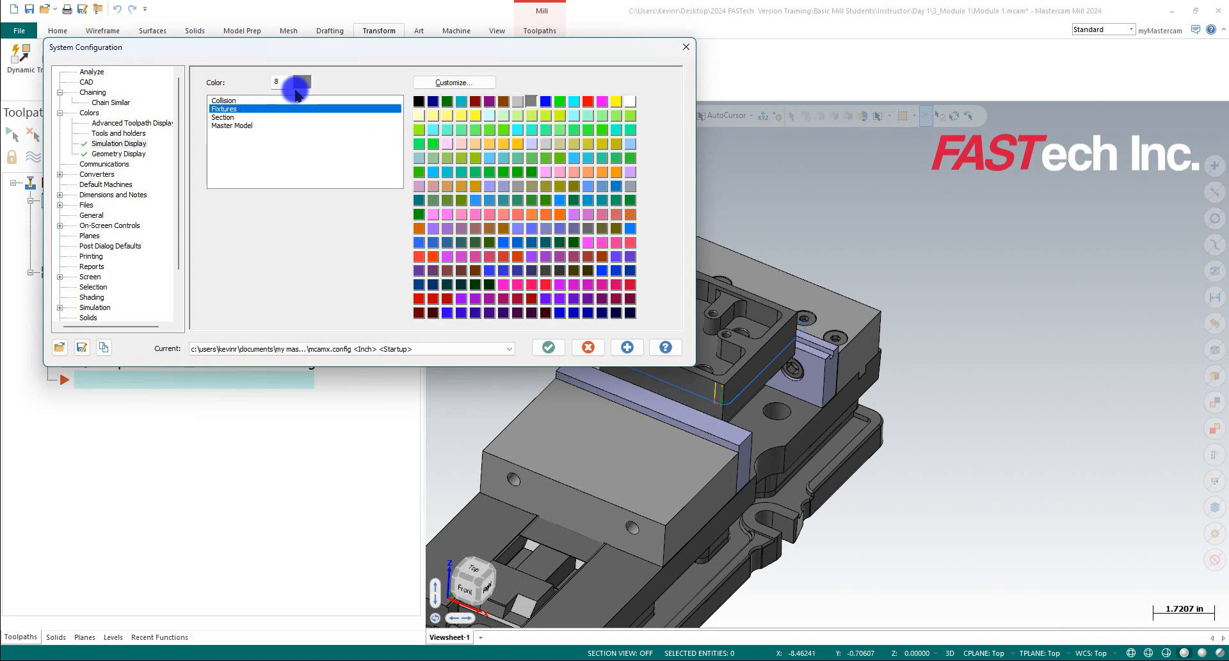
left_click_drag(288, 47, 478, 77)
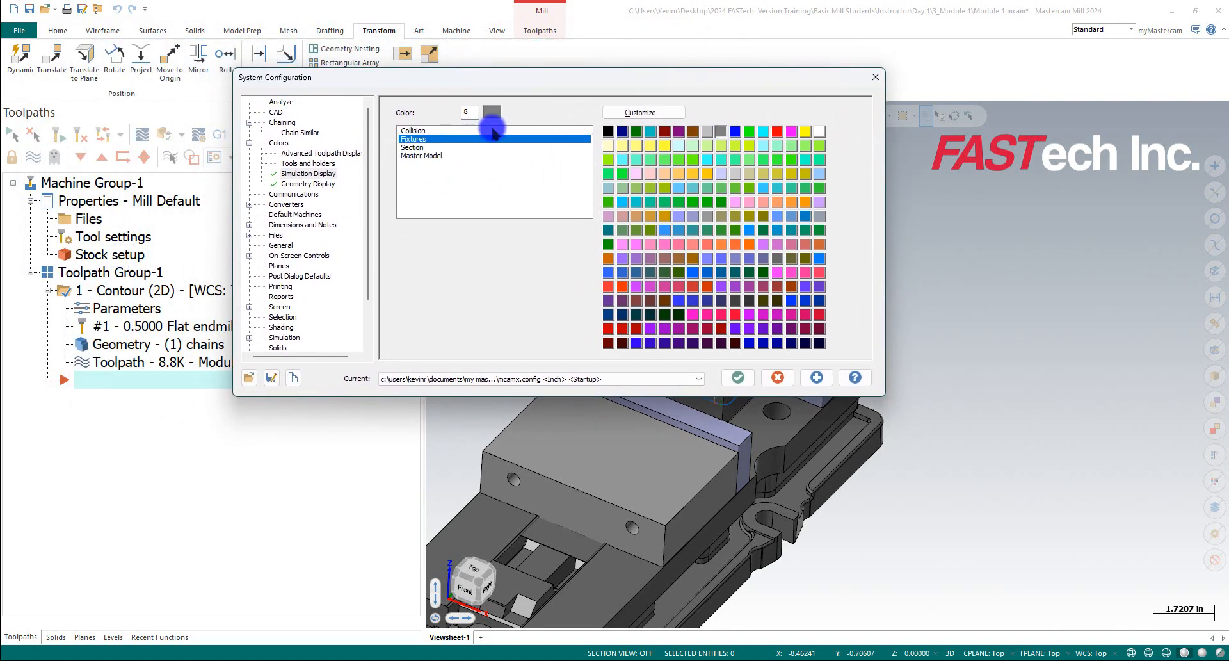
left_click(415, 148)
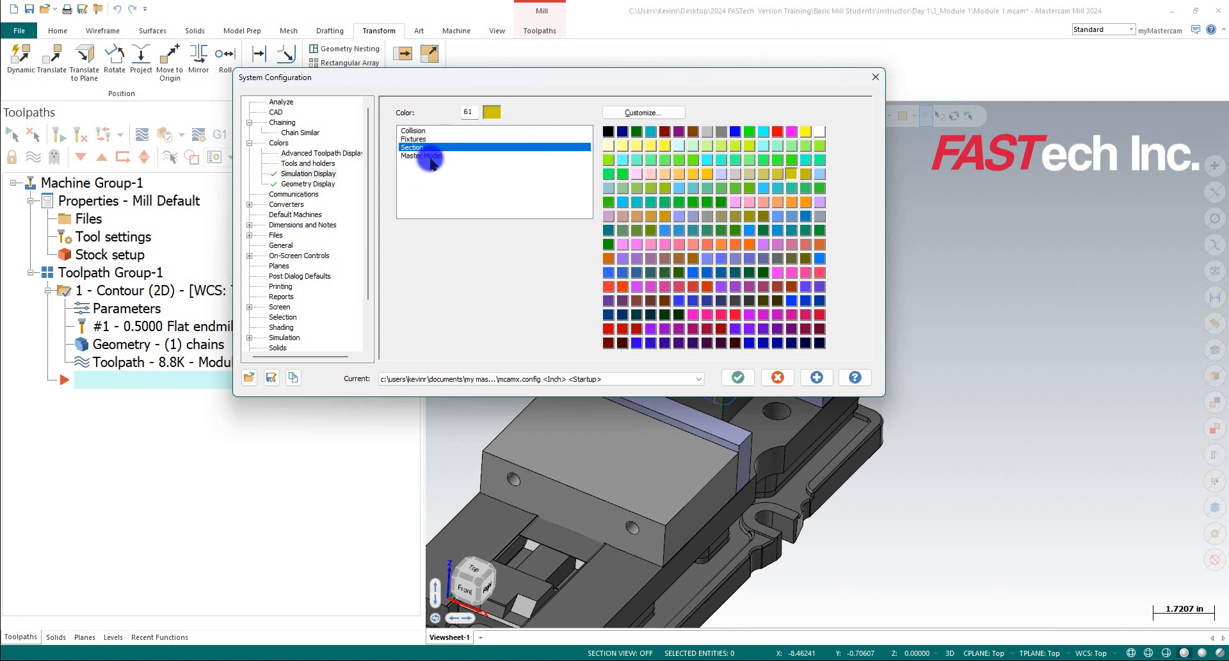
left_click(430, 157)
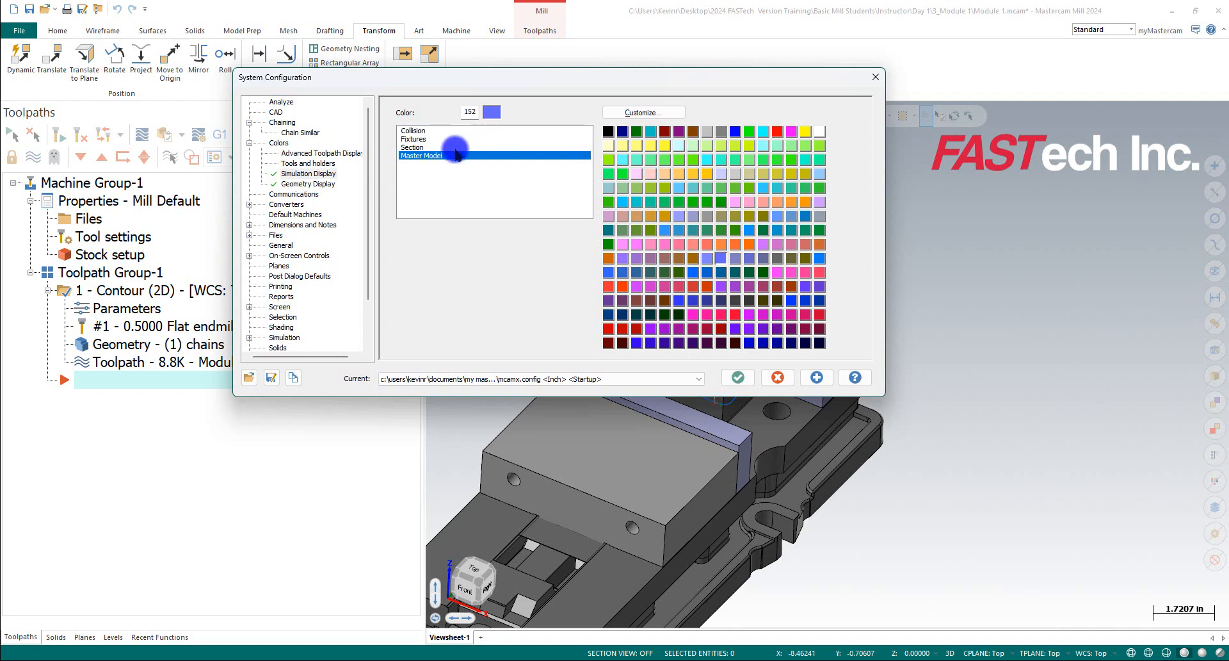
Review the available Communications choices and the Converters import options in the system configuration.
double_click(477, 113)
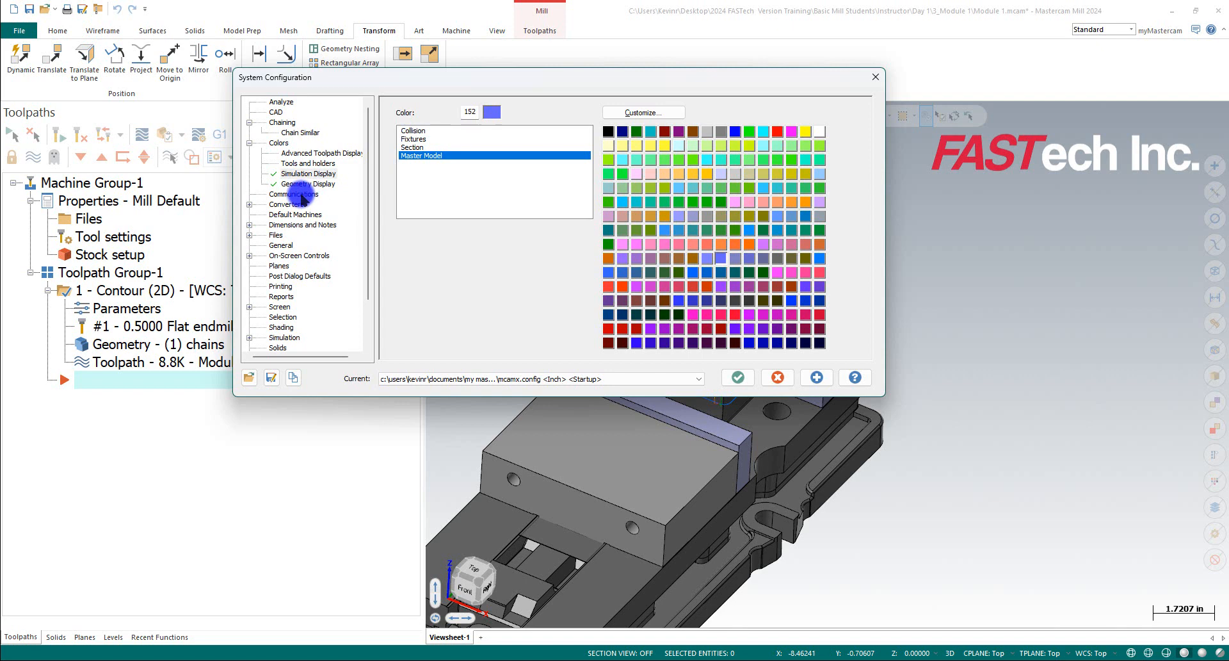
left_click(296, 194)
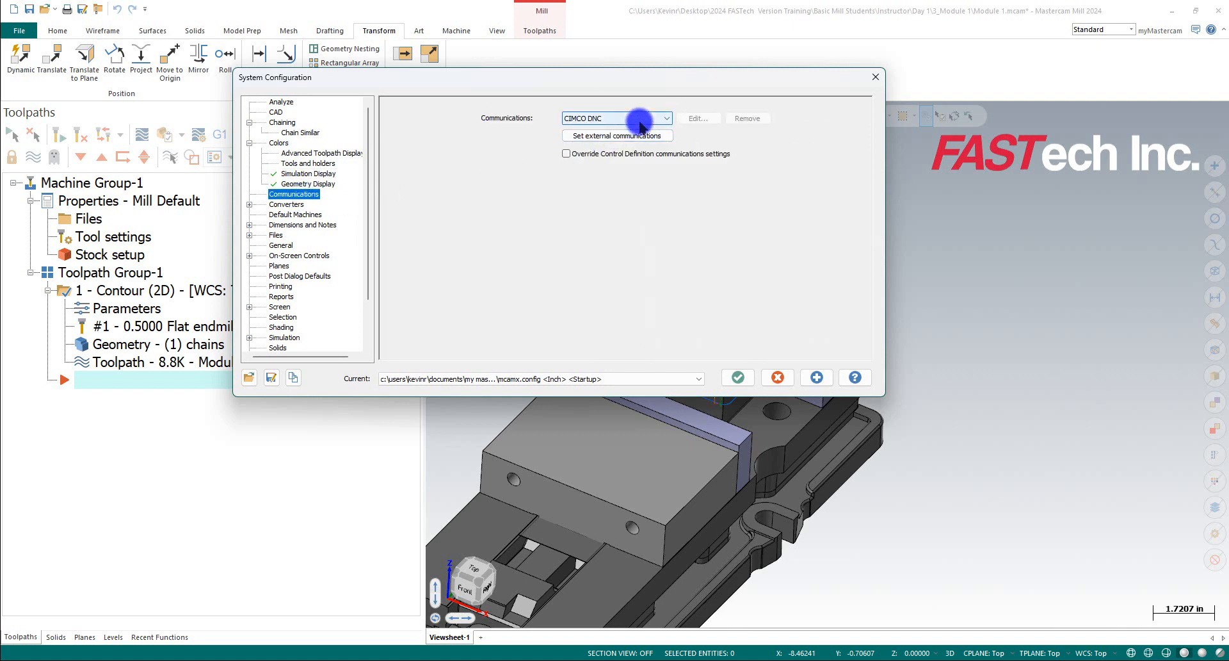
left_click(667, 119)
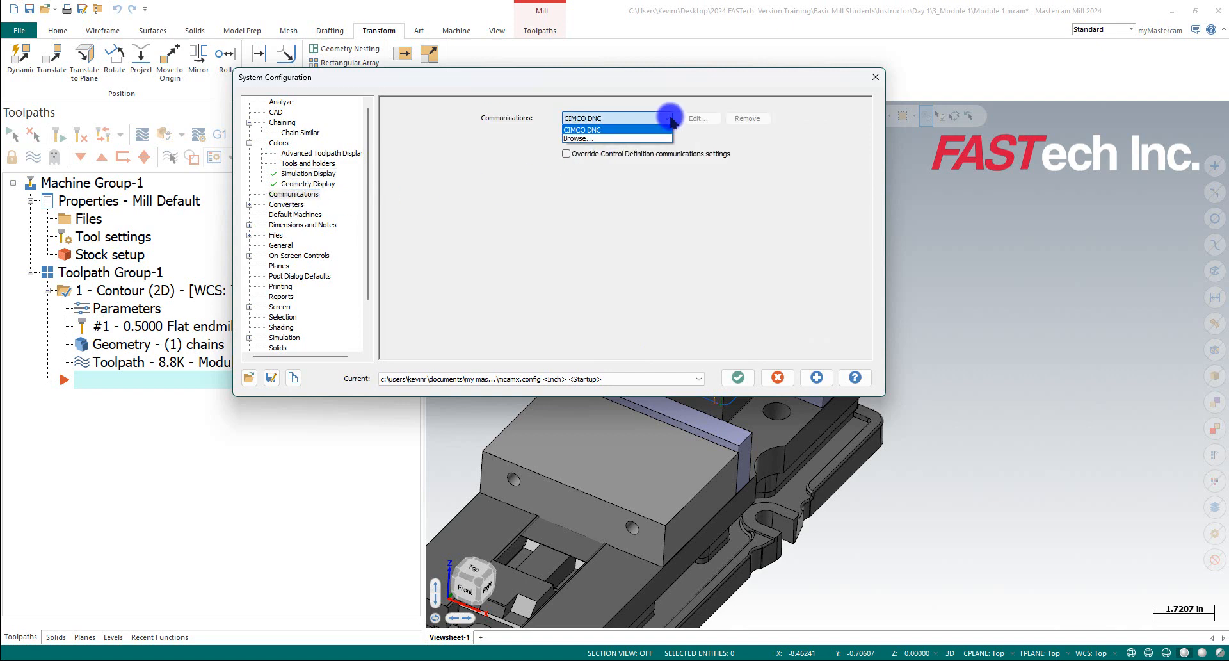
left_click(669, 119)
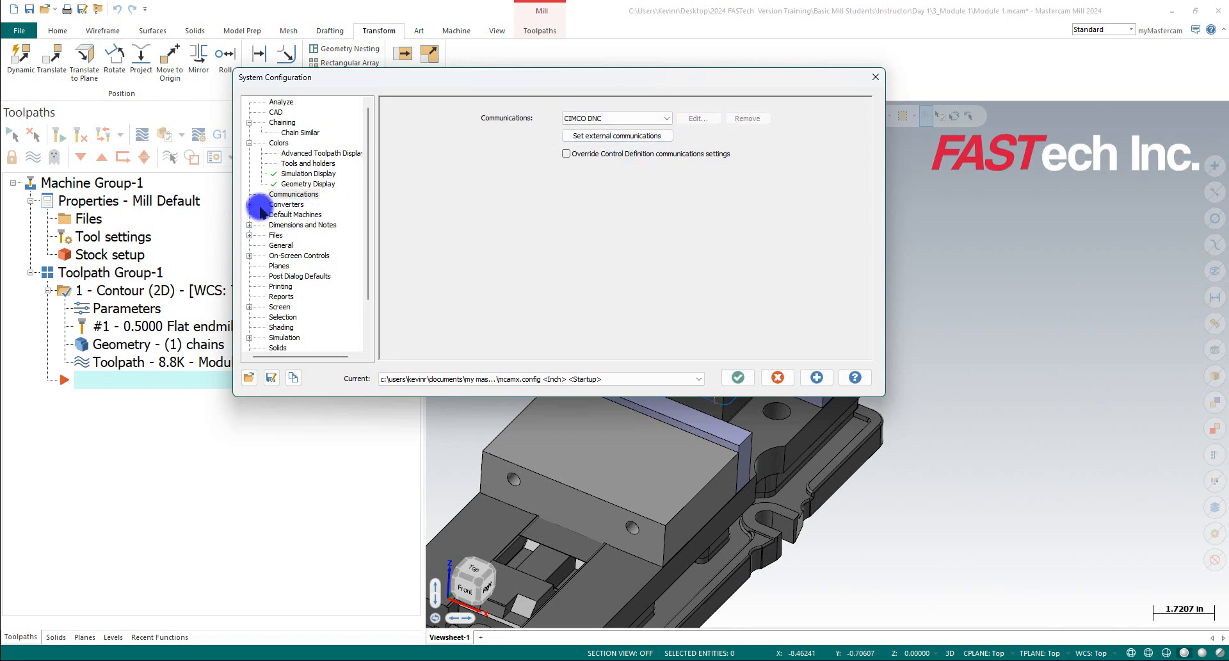
left_click(288, 205)
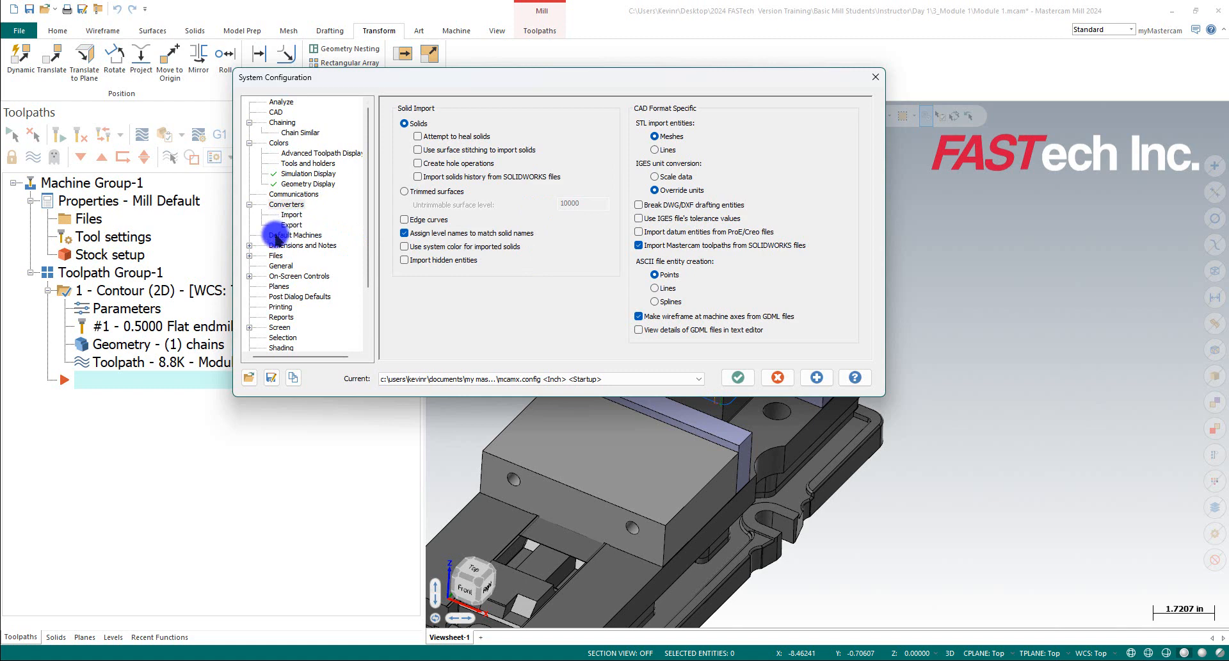
Select MILL DEFAULT.mcam-mmd as the default mill machine definition.
left_click(277, 235)
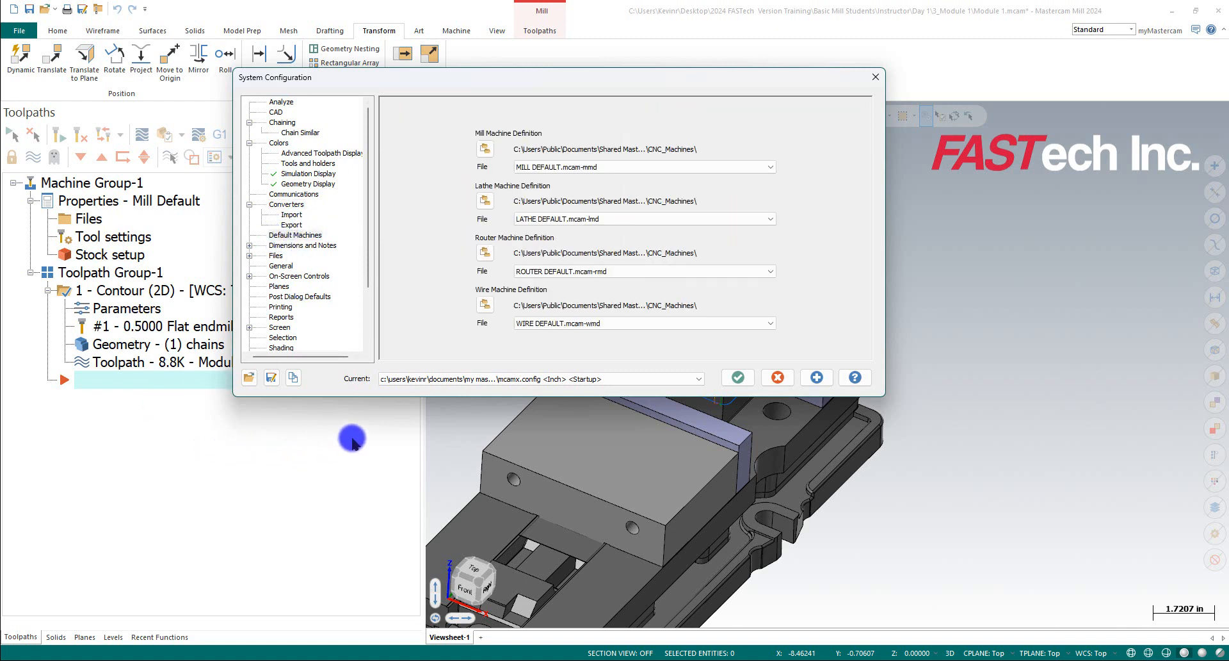
left_click(771, 167)
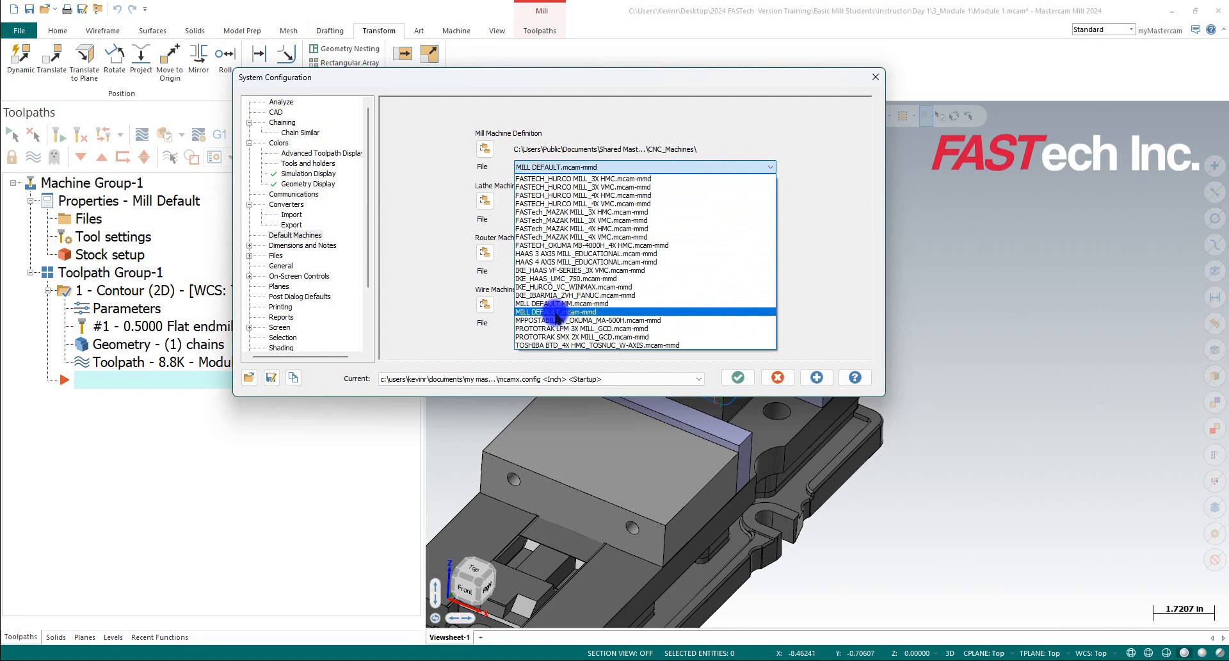
left_click(556, 312)
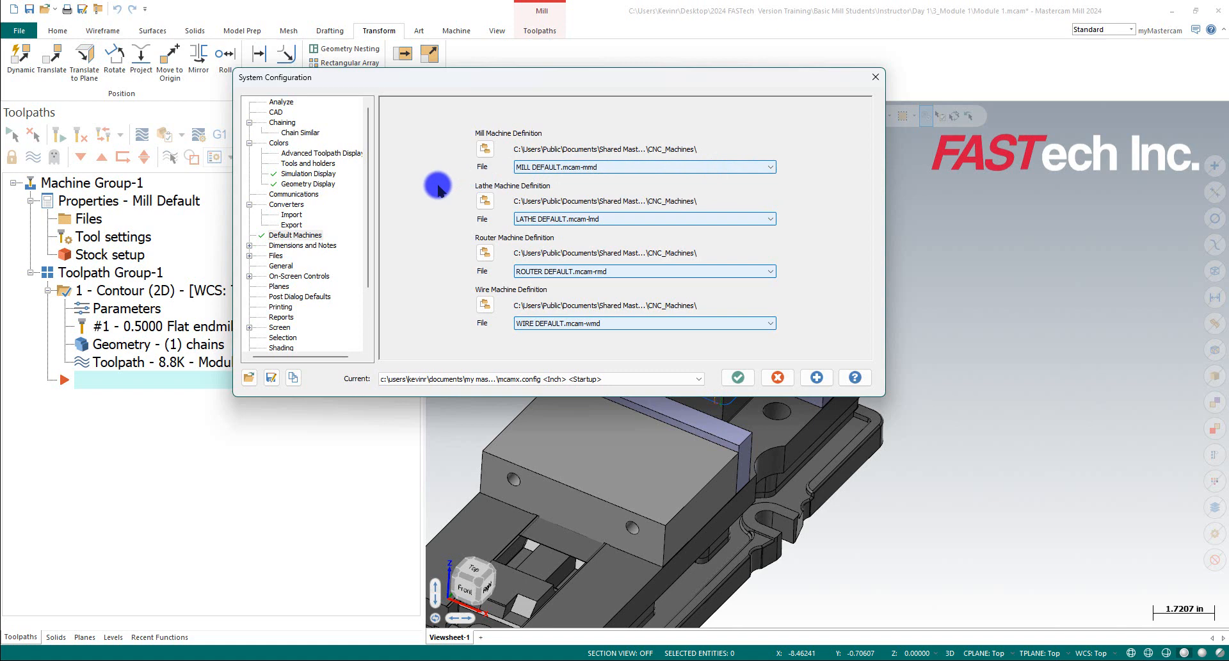
Review the Dimensions and Notes, Files, General, On-Screen Controls, Planes, Post Dialog Defaults and Printing settings.
left_click(276, 247)
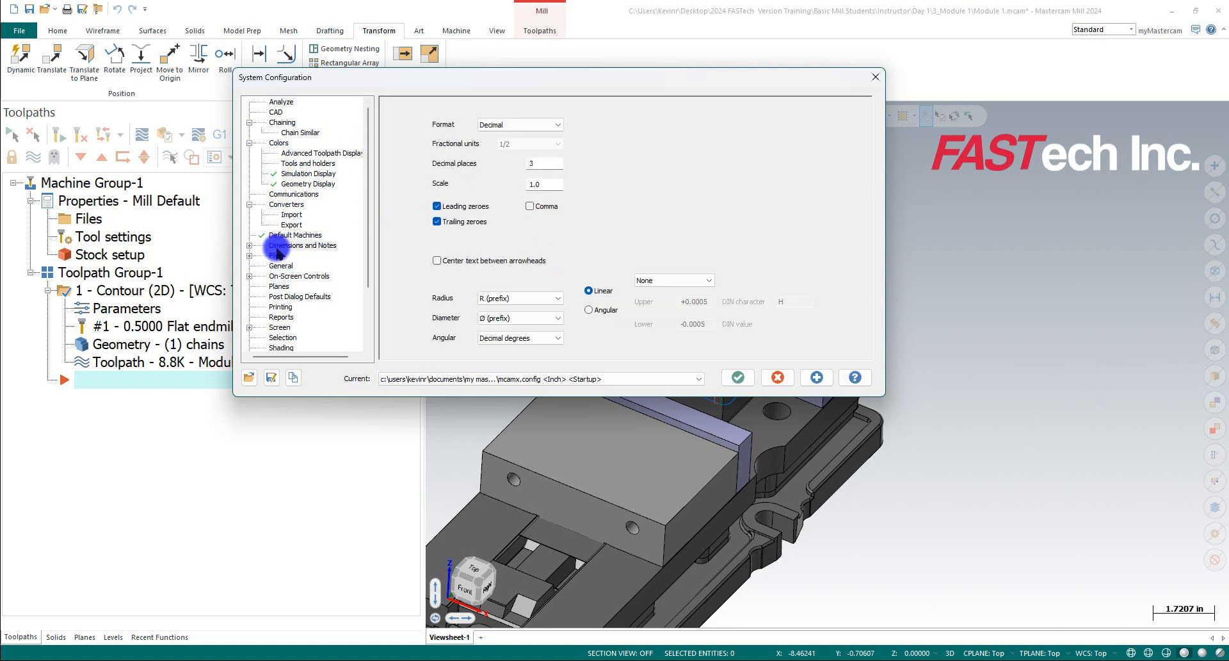
double_click(301, 247)
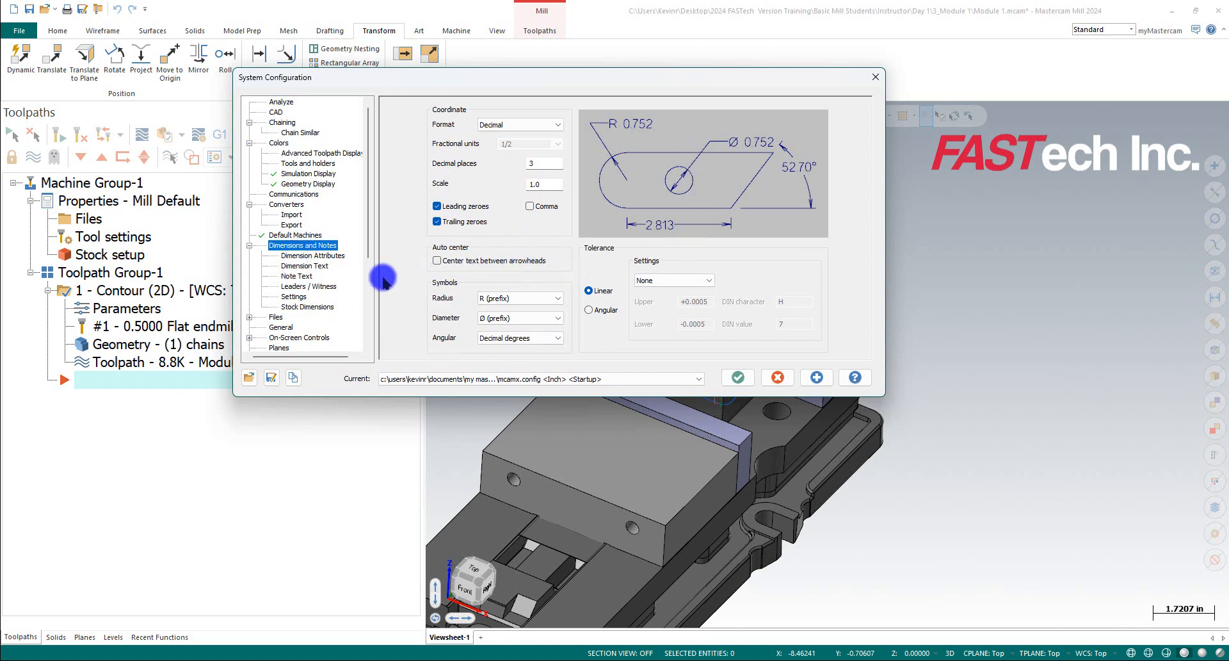
left_click(249, 245)
left_click(276, 256)
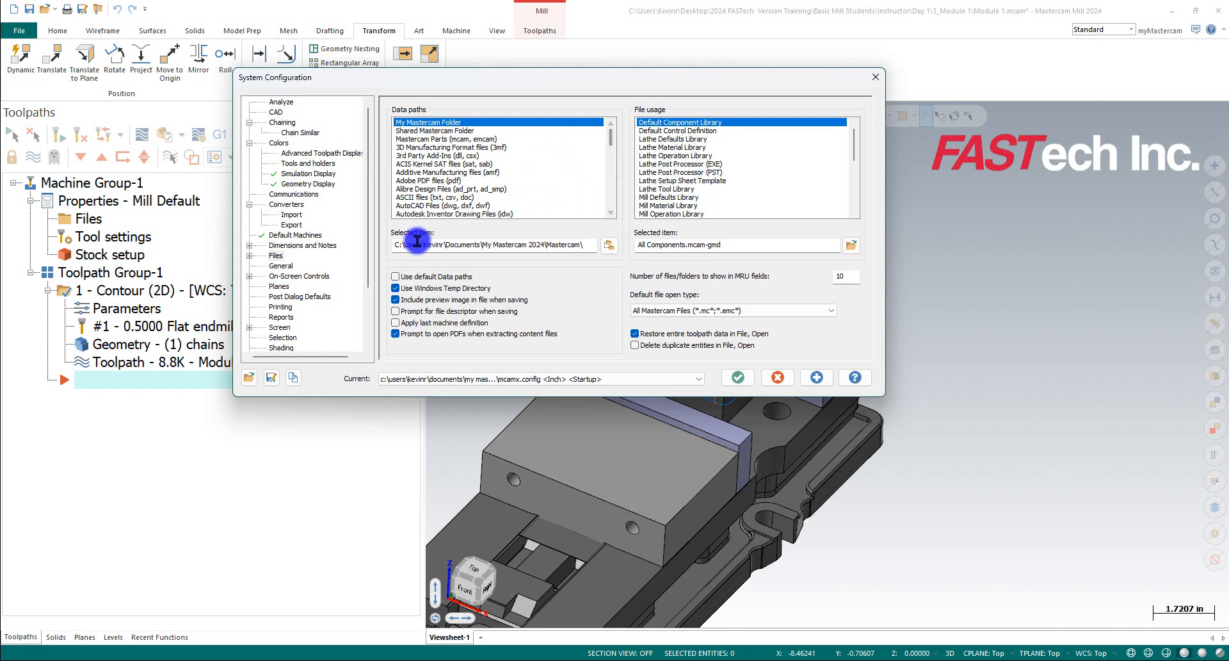
left_click(282, 266)
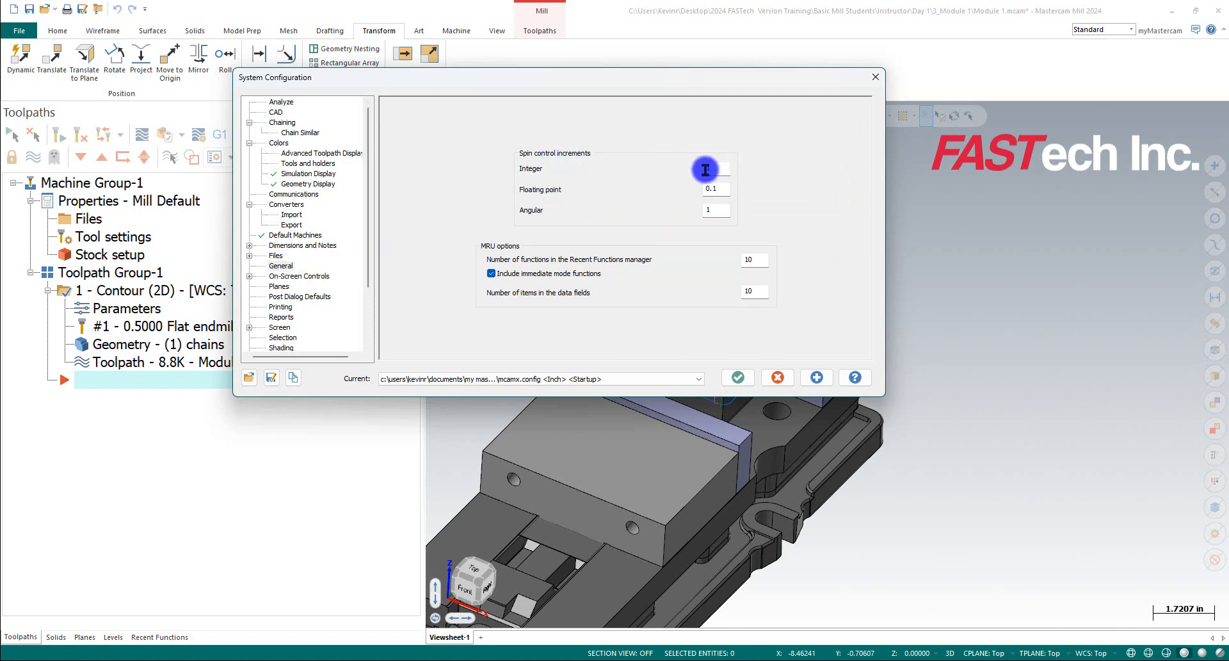
left_click(292, 277)
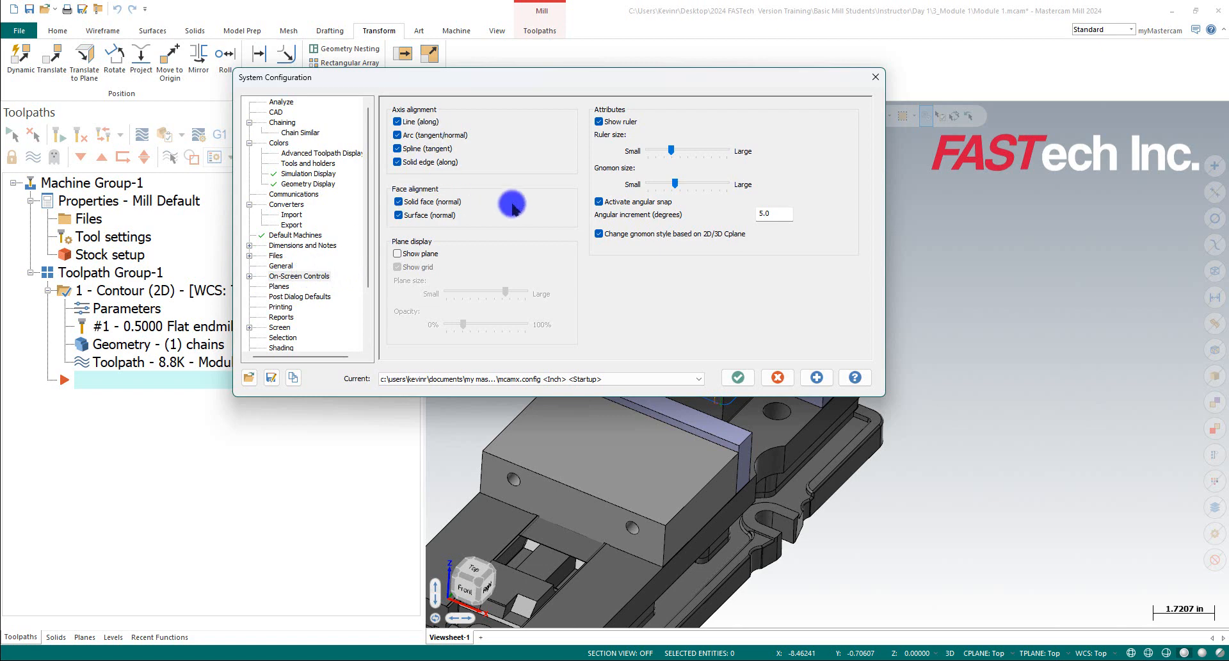
left_click(278, 286)
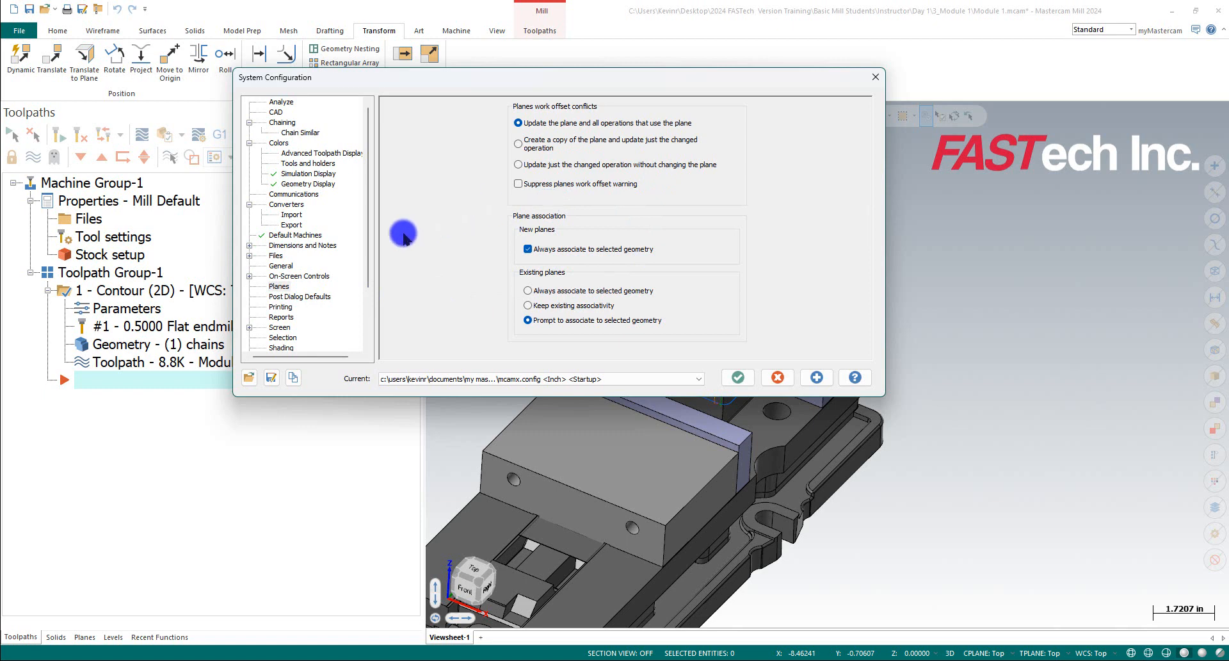
left_click(291, 297)
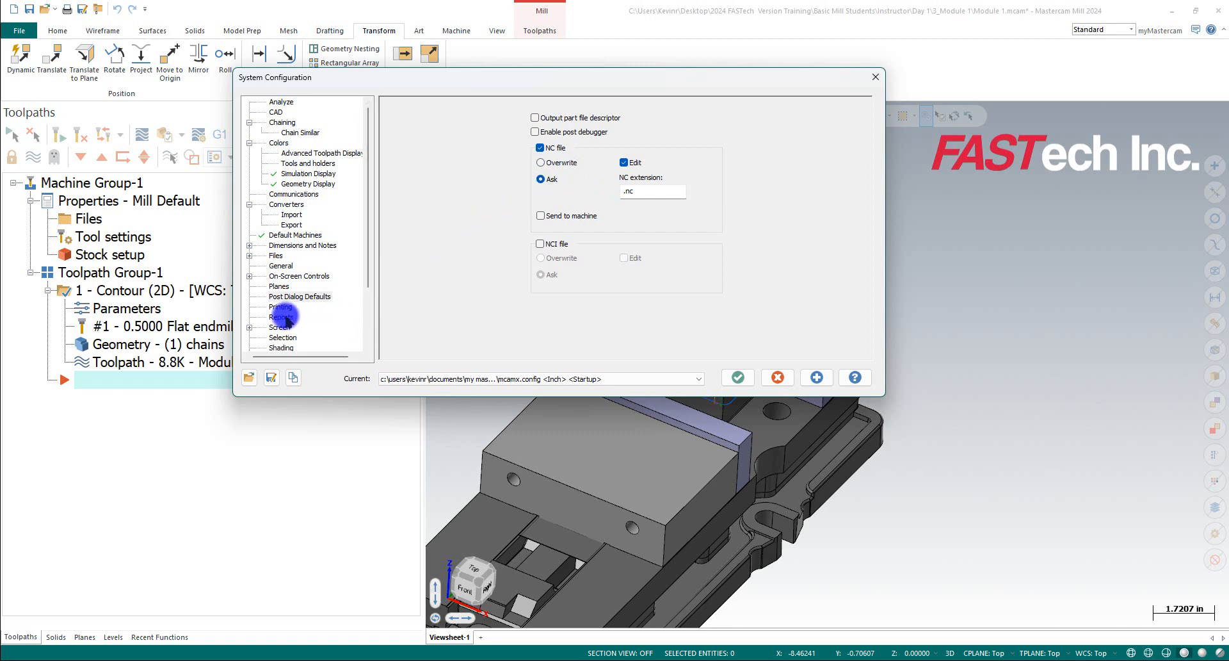
left_click(279, 307)
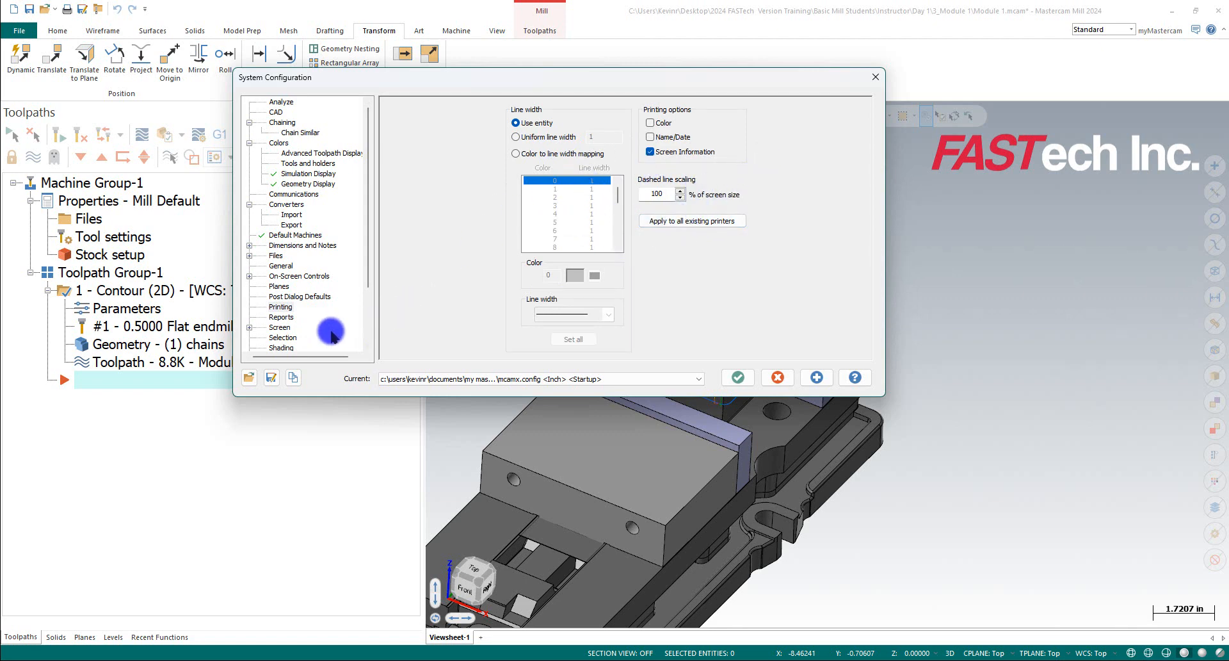
Set the Mill setup sheet report template to setup sheet (mill2) in the Reports settings.
left_click(282, 318)
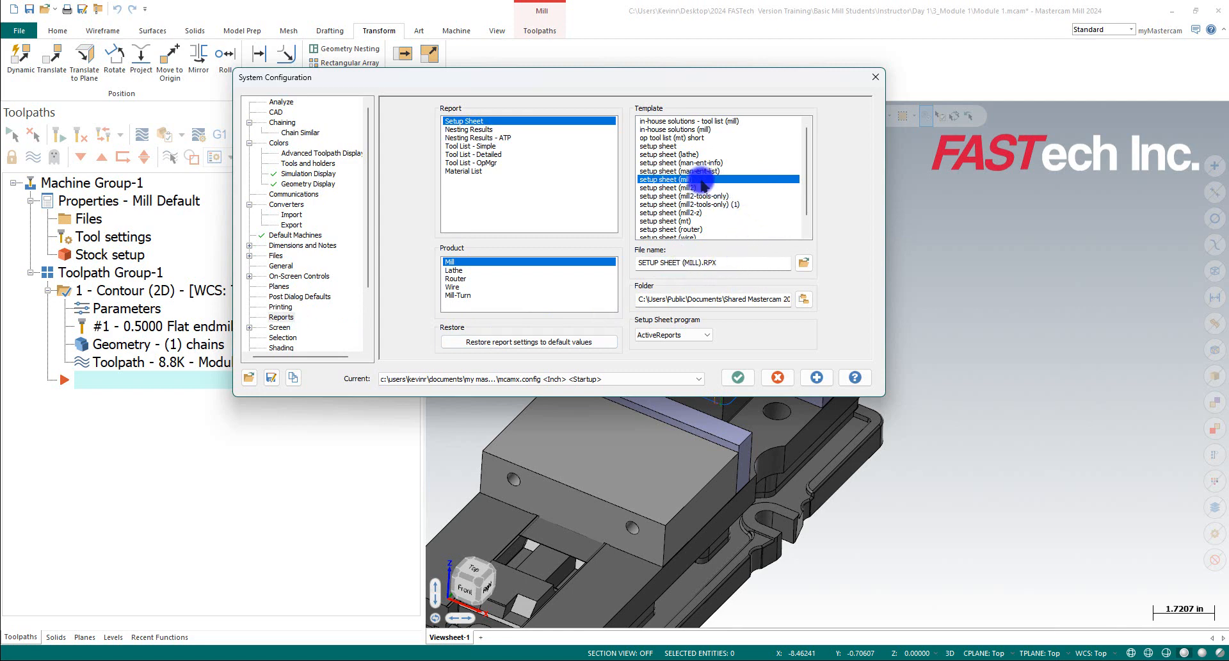
left_click(690, 189)
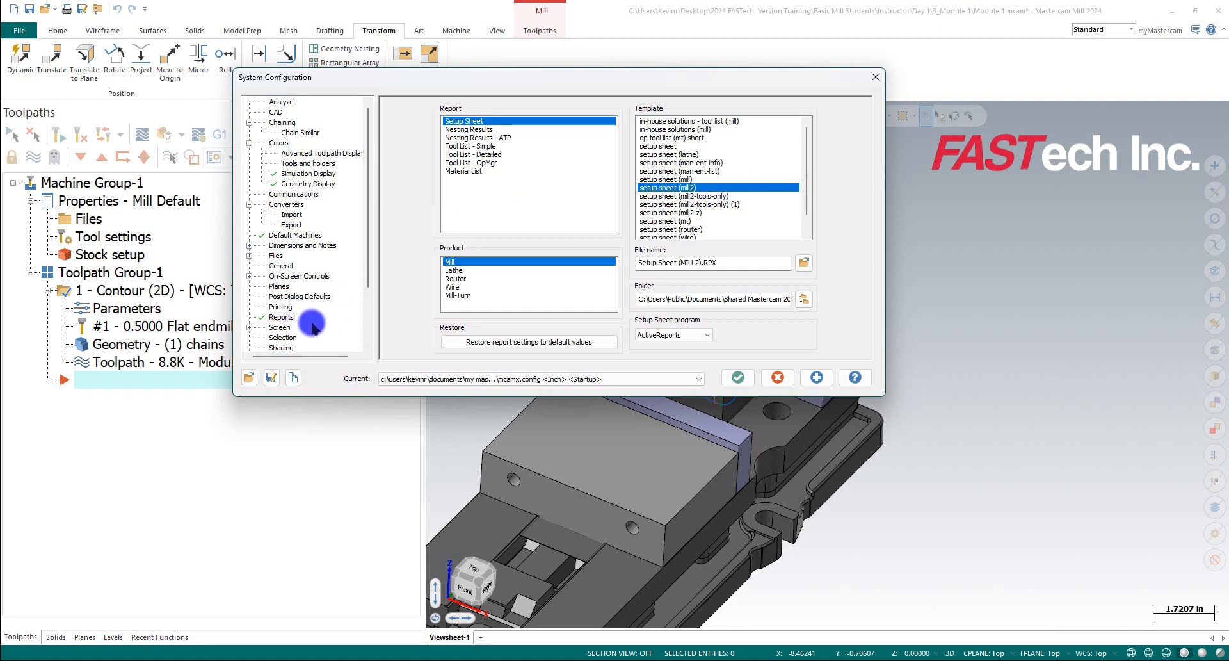
Increase the cube/gnomon size and slightly increase the cube text size in the Screen settings.
left_click(279, 328)
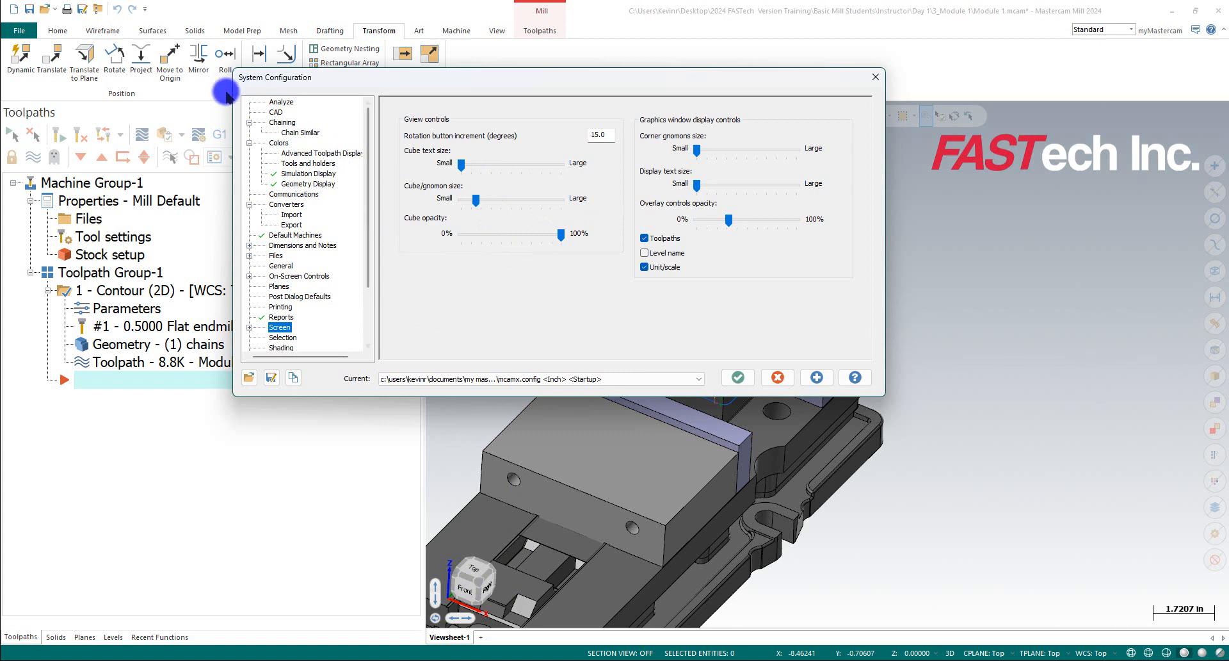
mouse_move(476, 200)
left_mouse_down()
mouse_move(510, 199)
mouse_move(485, 200)
mouse_move(495, 207)
left_mouse_up()
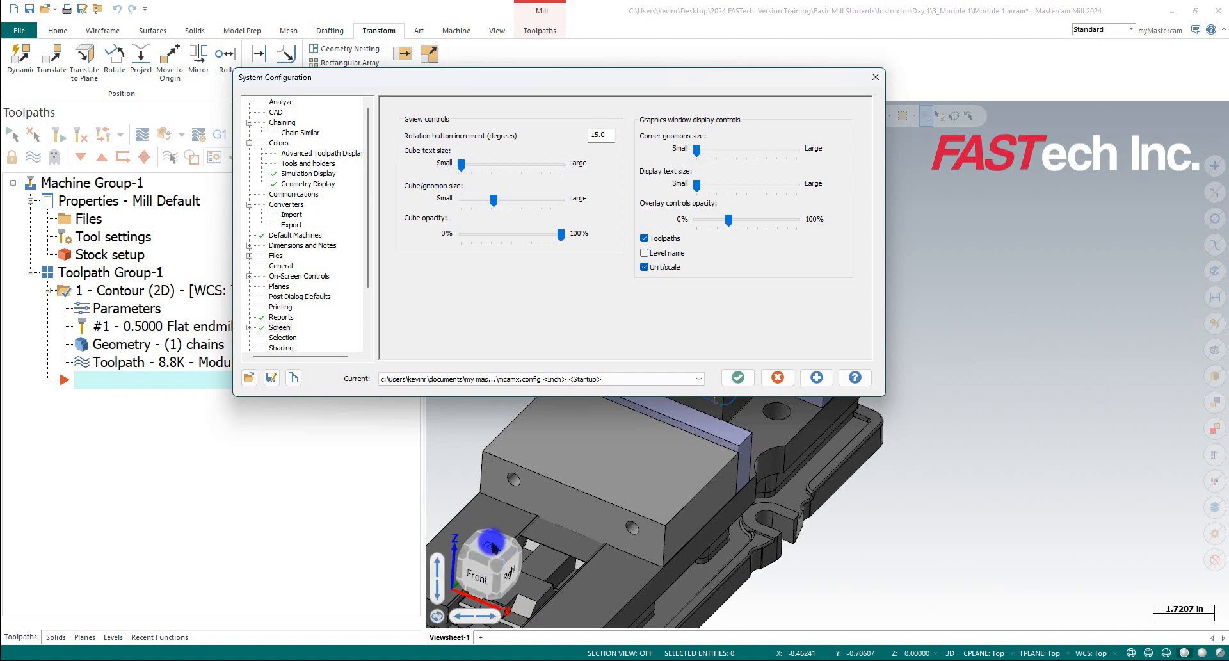
mouse_move(477, 165)
left_mouse_down()
mouse_move(534, 164)
mouse_move(468, 178)
left_mouse_up()
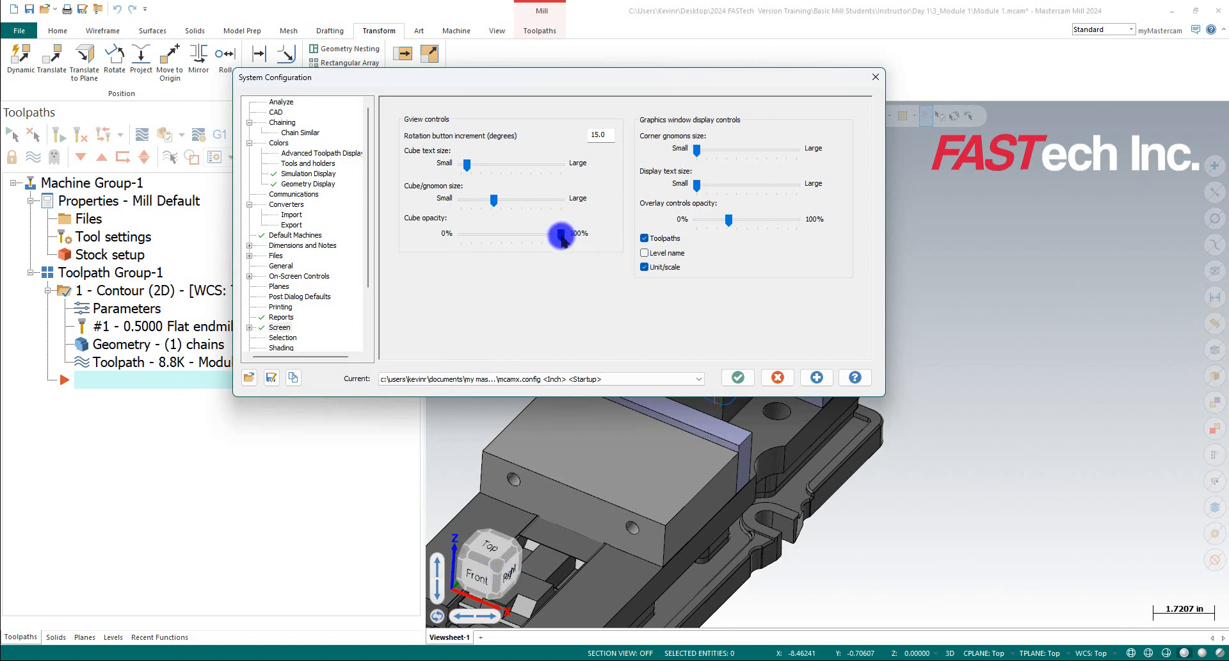
Lower the cube opacity to 0% and raise it back to nearly 100%, and slightly enlarge the corner gnomons.
left_click_drag(554, 238, 463, 246)
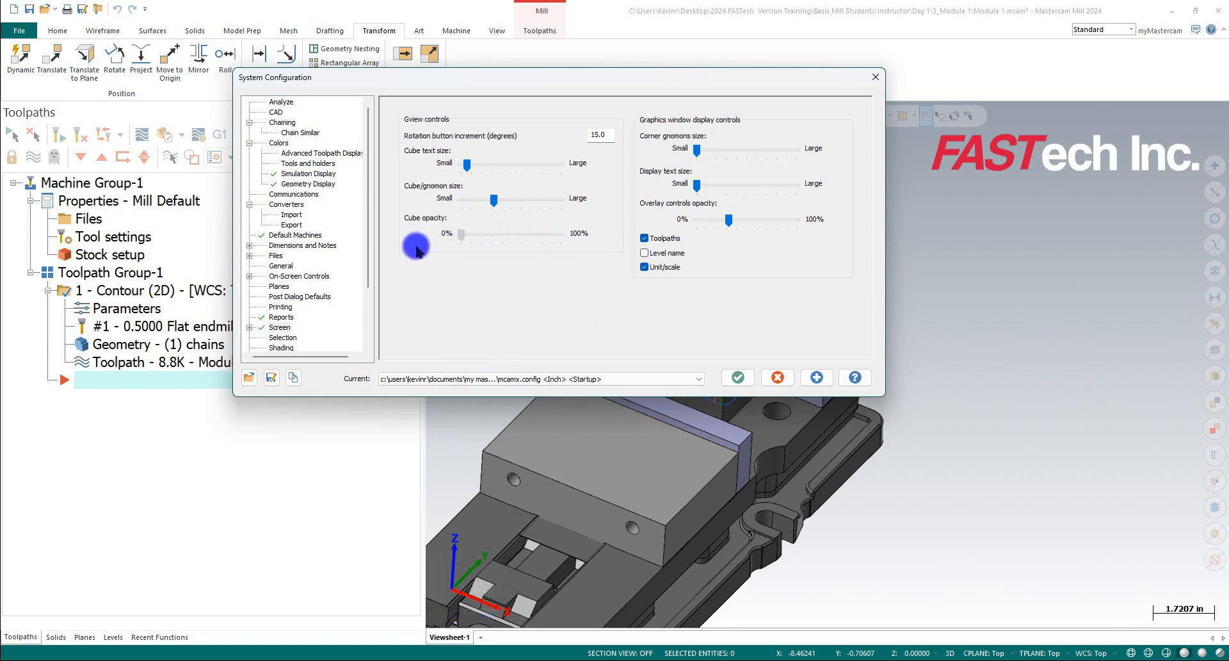
left_click_drag(461, 236, 597, 245)
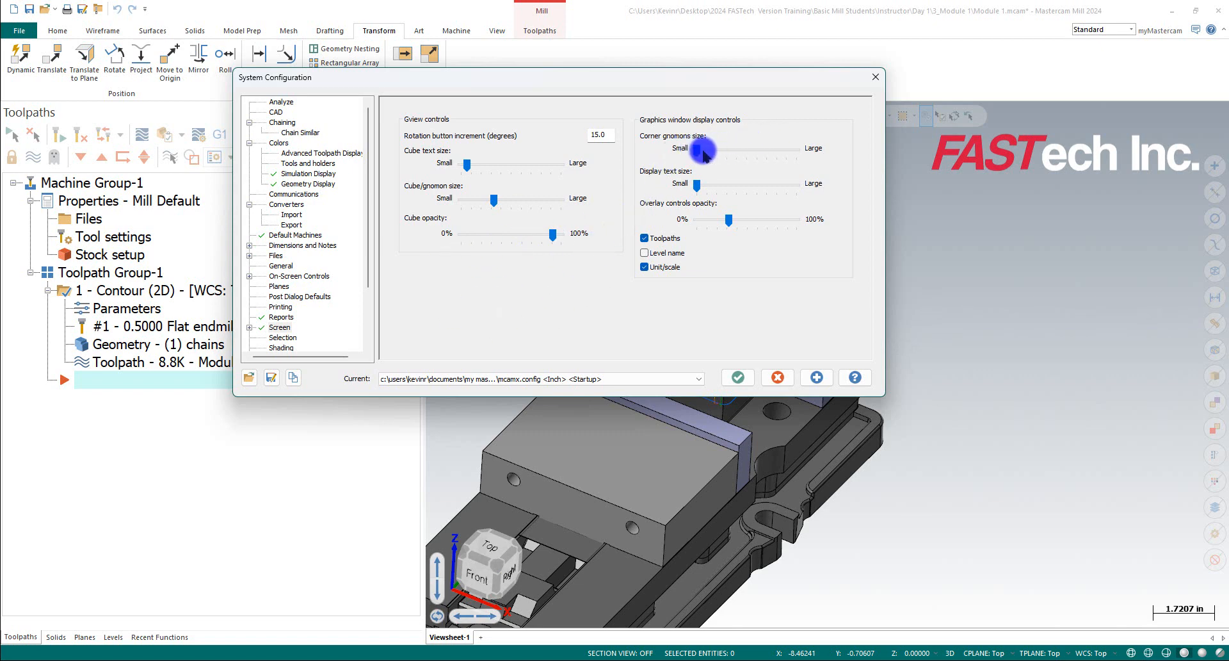
left_click_drag(697, 152, 747, 154)
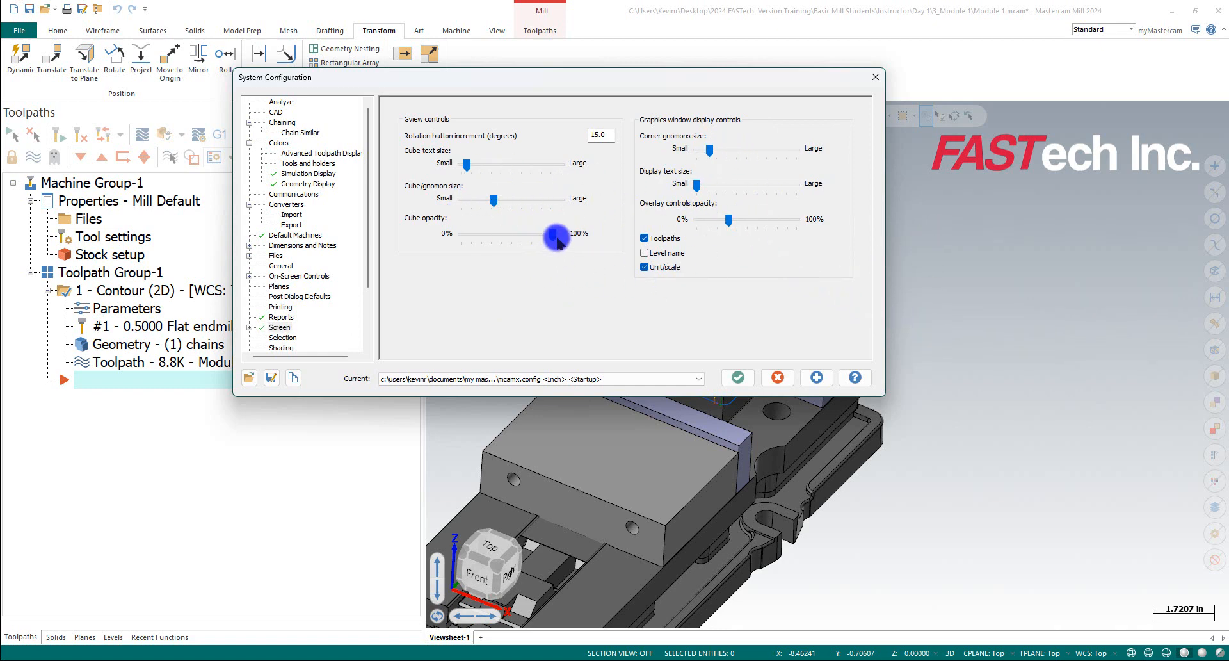
Test the view cube at 0% opacity once more and return it to a high opacity.
mouse_move(561, 236)
left_mouse_down()
mouse_move(516, 236)
mouse_move(551, 236)
left_mouse_up()
left_click_drag(560, 237, 442, 242)
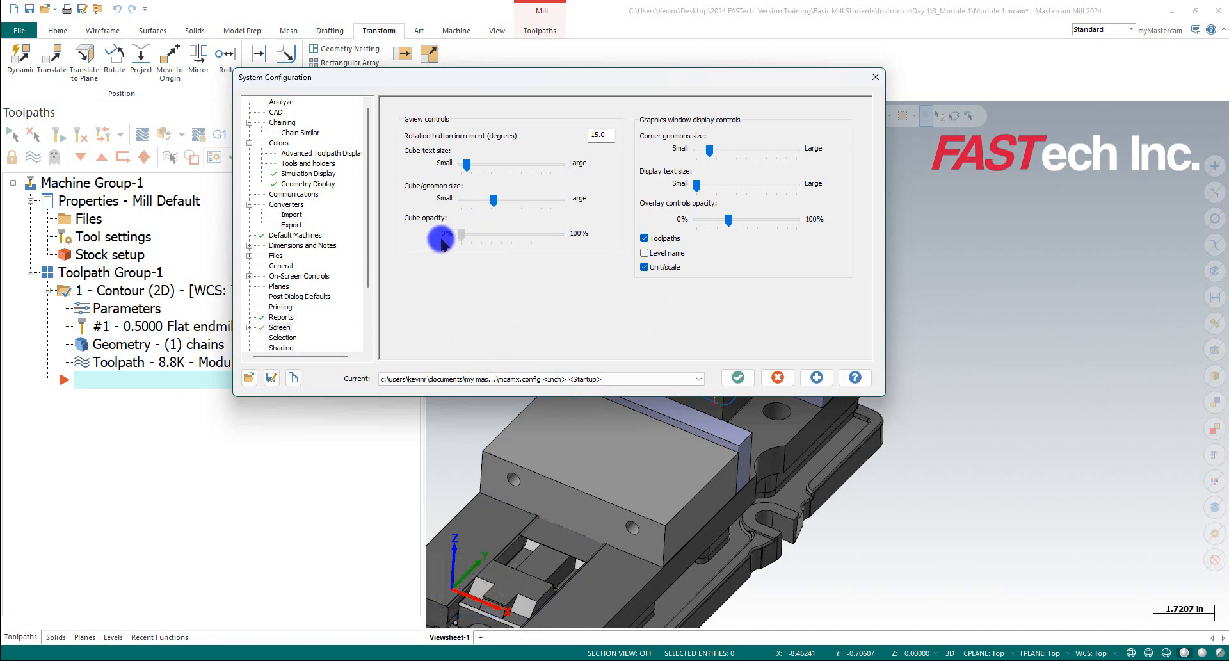
left_click_drag(447, 243, 545, 242)
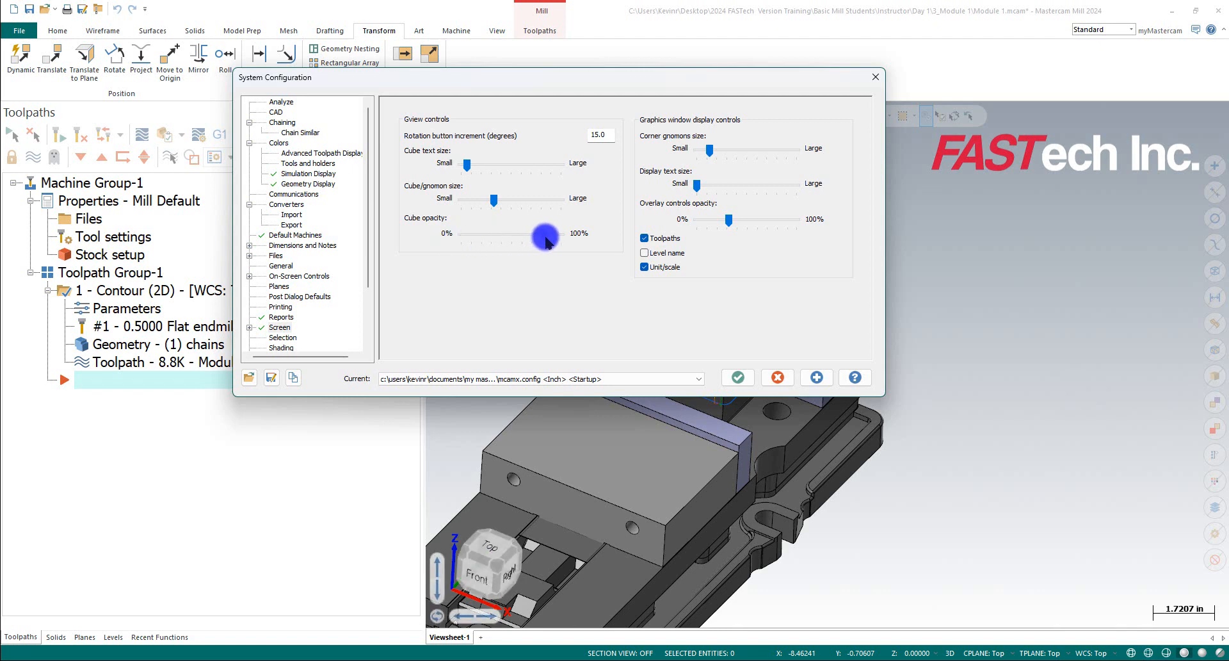
Review the AutoCursor and highlighting options in Selection and the opacity and lighting options in Shading.
left_click(285, 337)
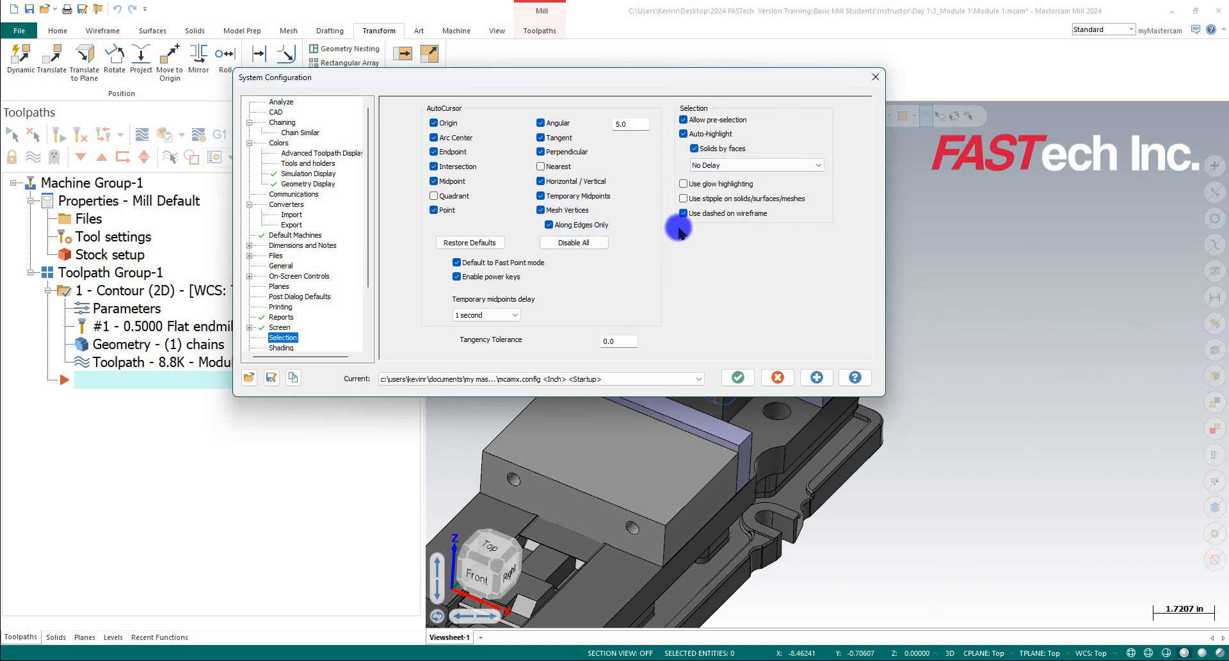
scroll(363, 247, "down", 3)
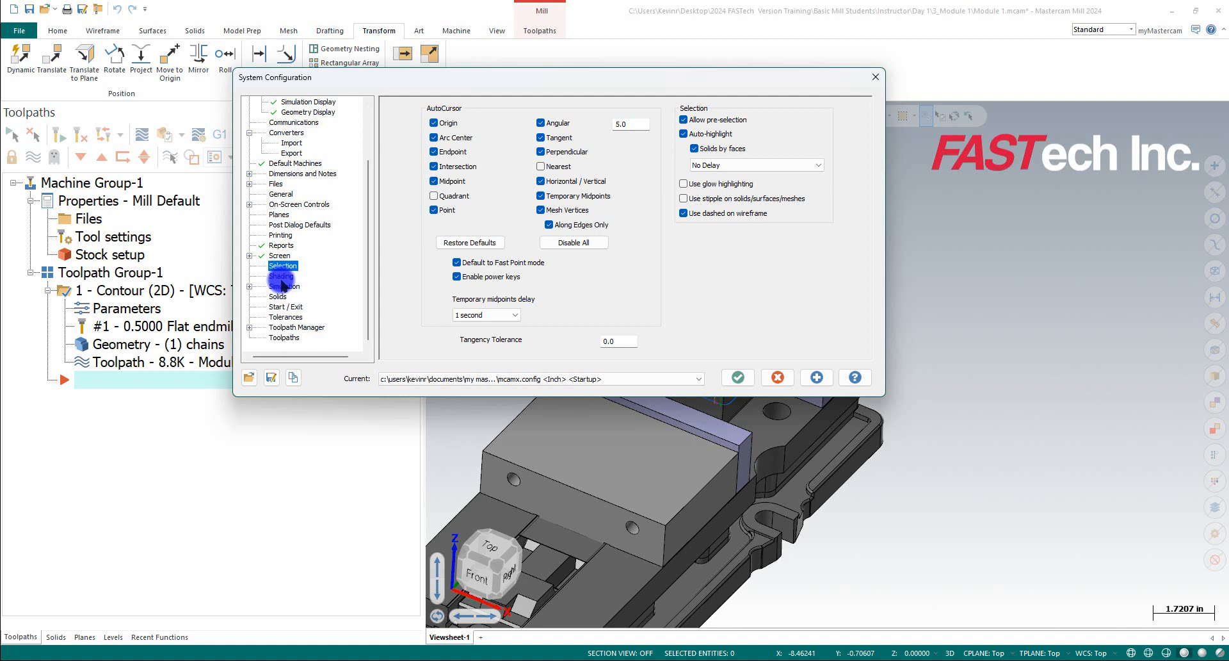
left_click(282, 278)
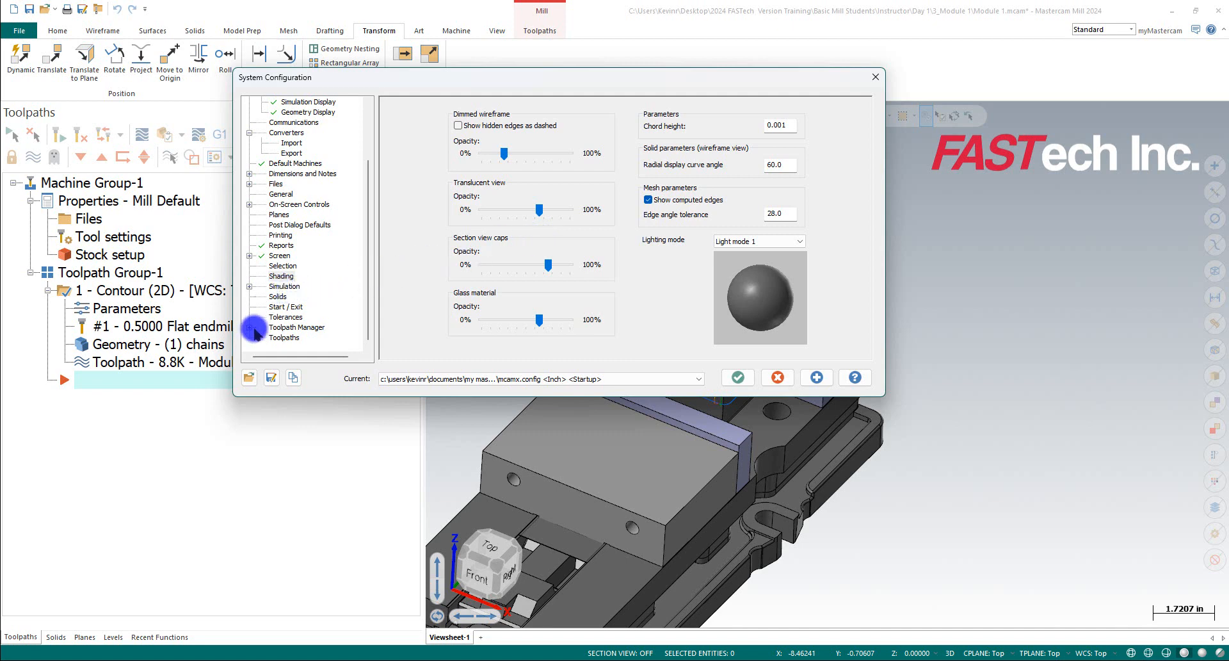
Set the default machine for Simulation to 1_3AXGEN_VMC.
left_click(279, 287)
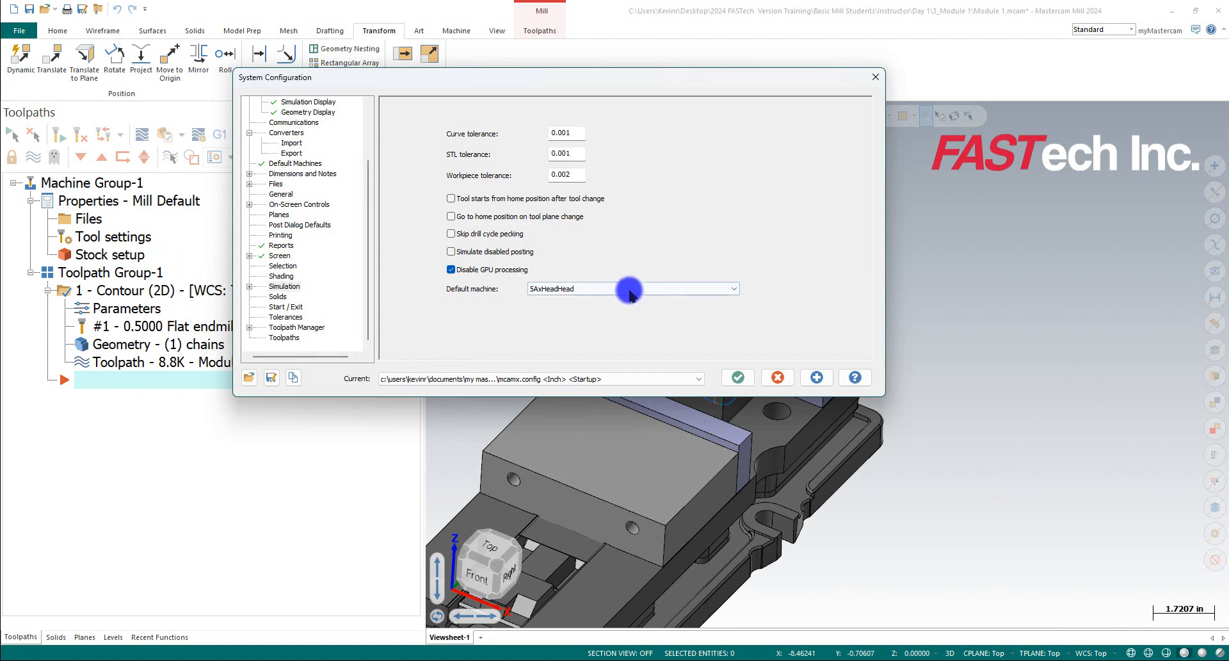
left_click(735, 289)
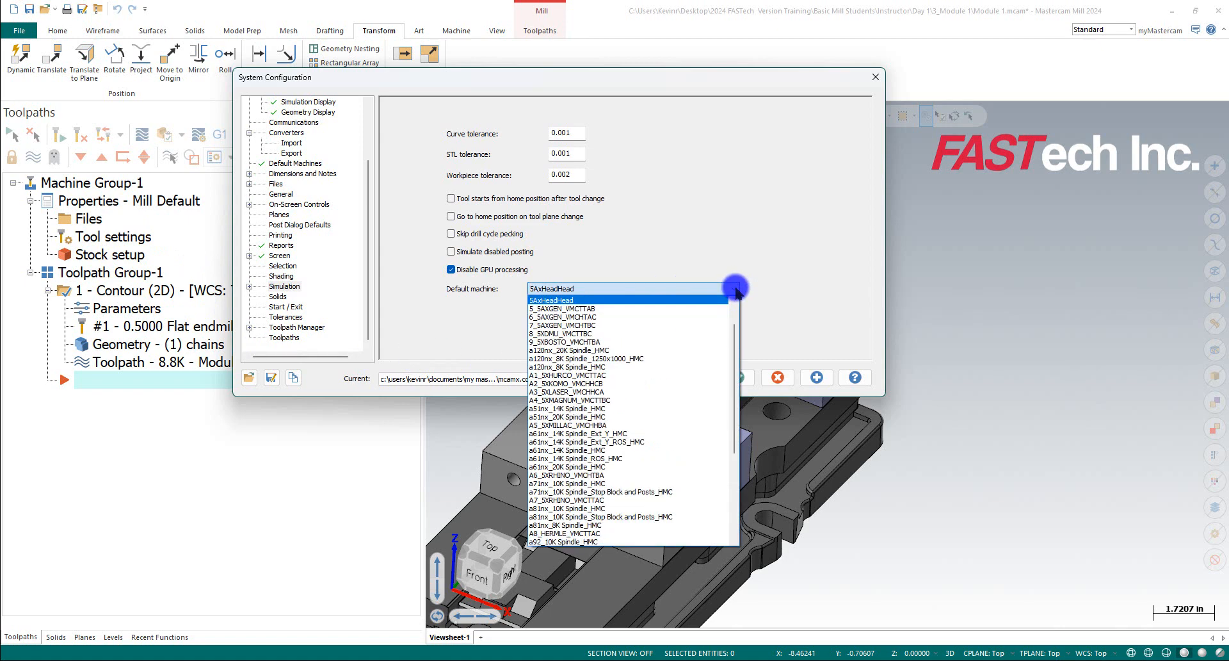
scroll(562, 350, "up", 2)
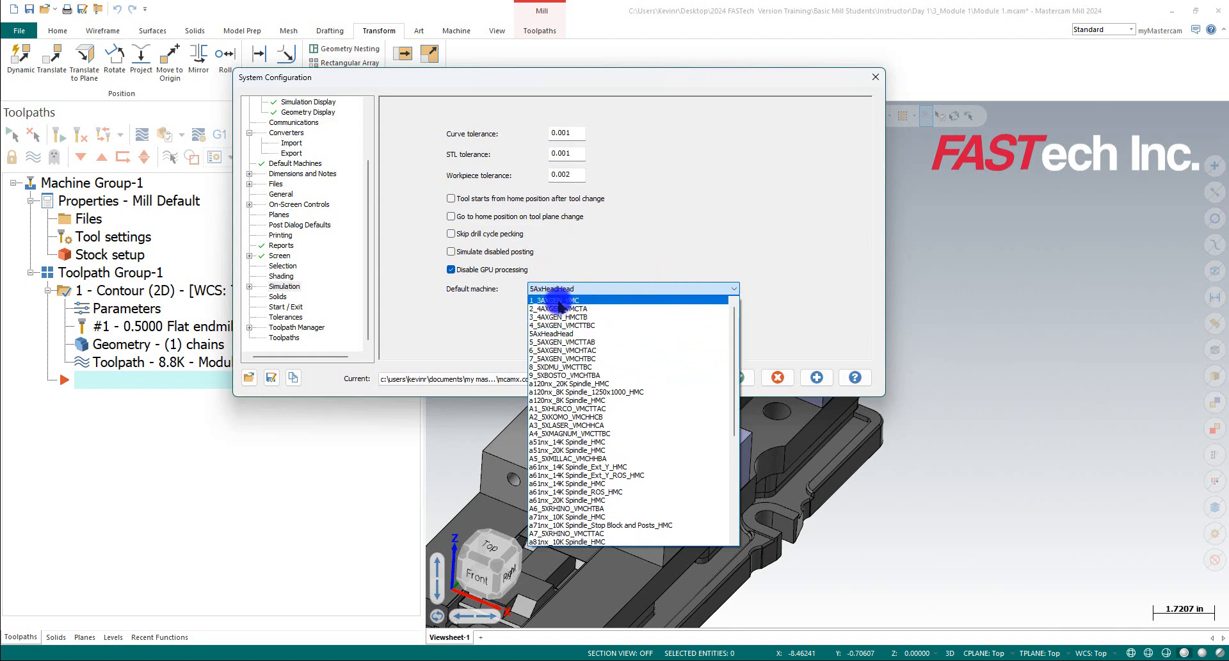
left_click(558, 300)
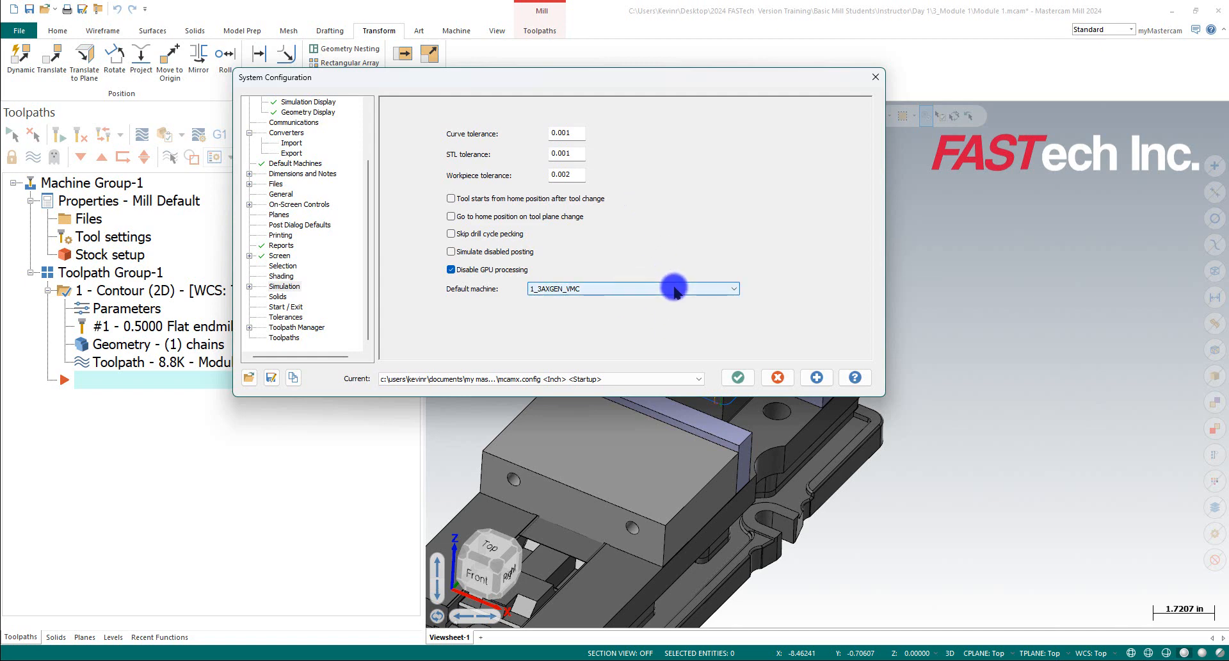
Review the Backplot settings under Simulation.
left_click(249, 286)
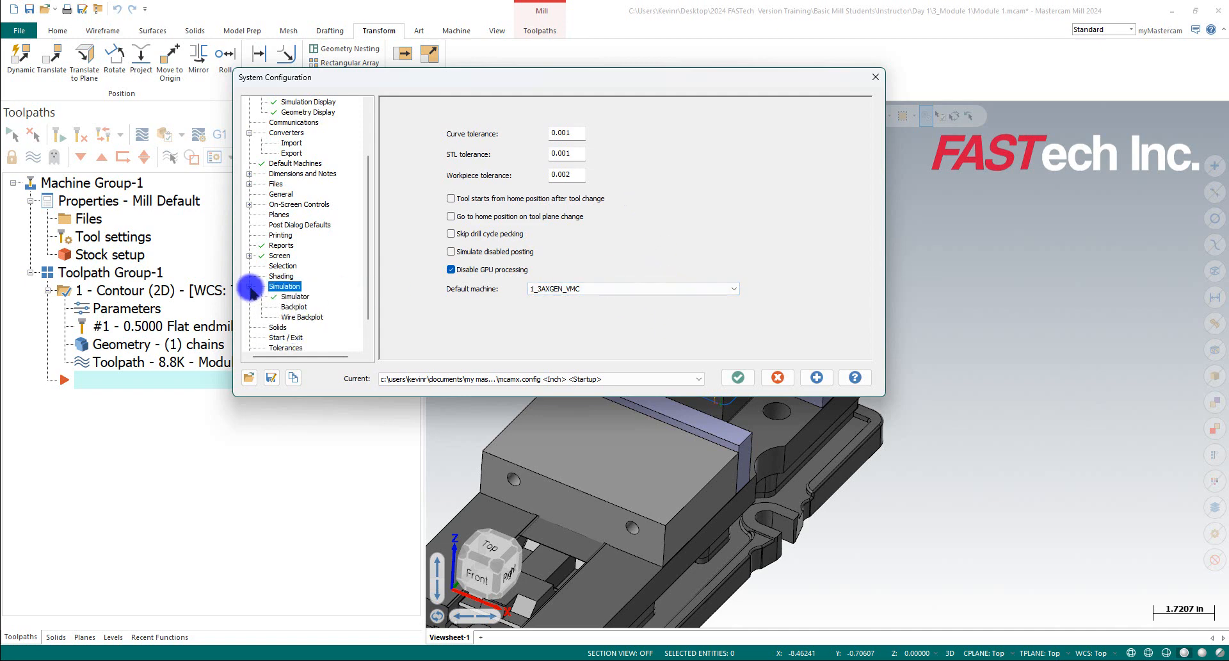
left_click(295, 307)
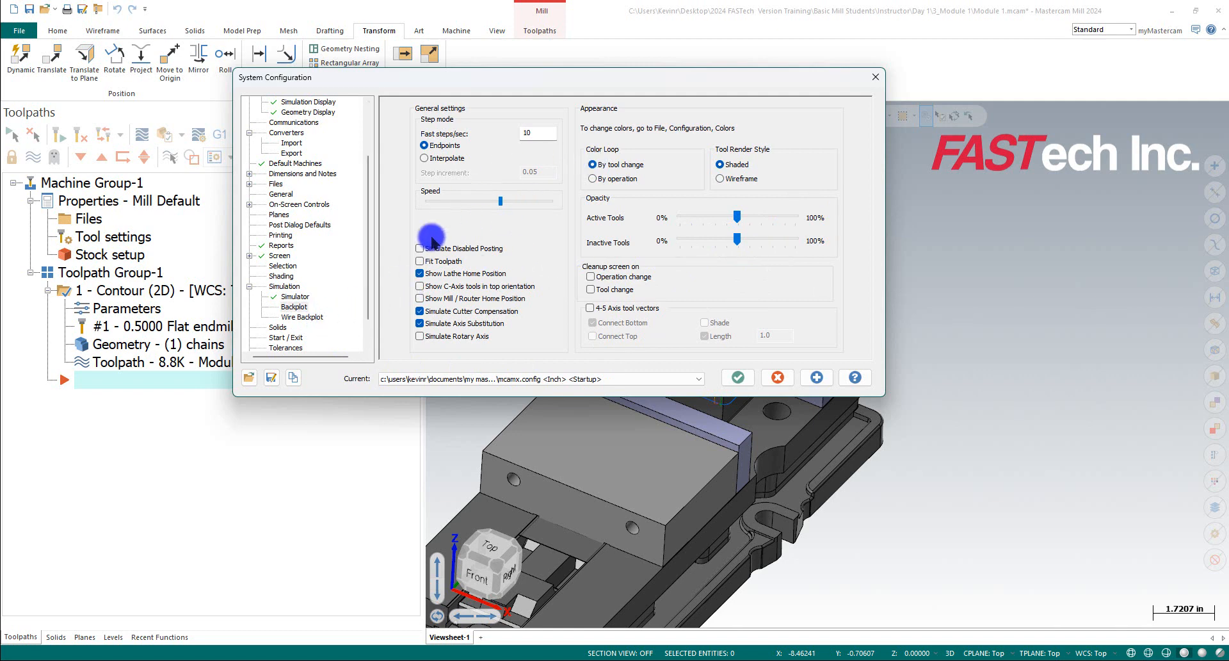
Review the Solids settings and open the Start / Exit settings.
left_click(278, 328)
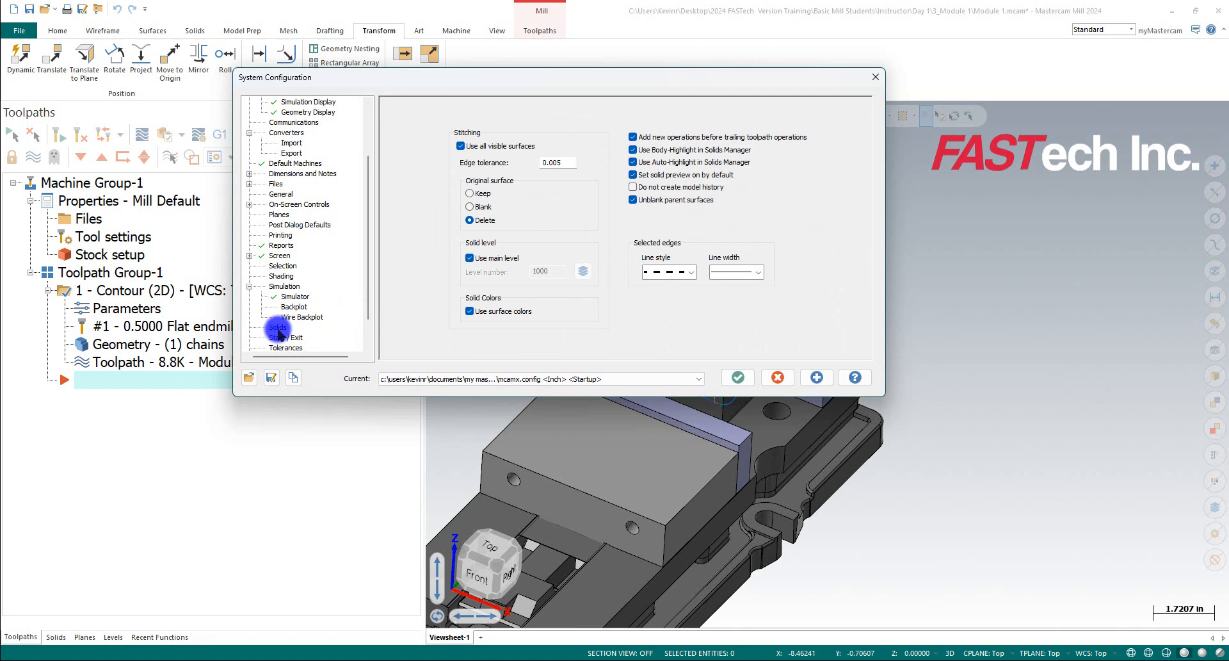
left_click(287, 338)
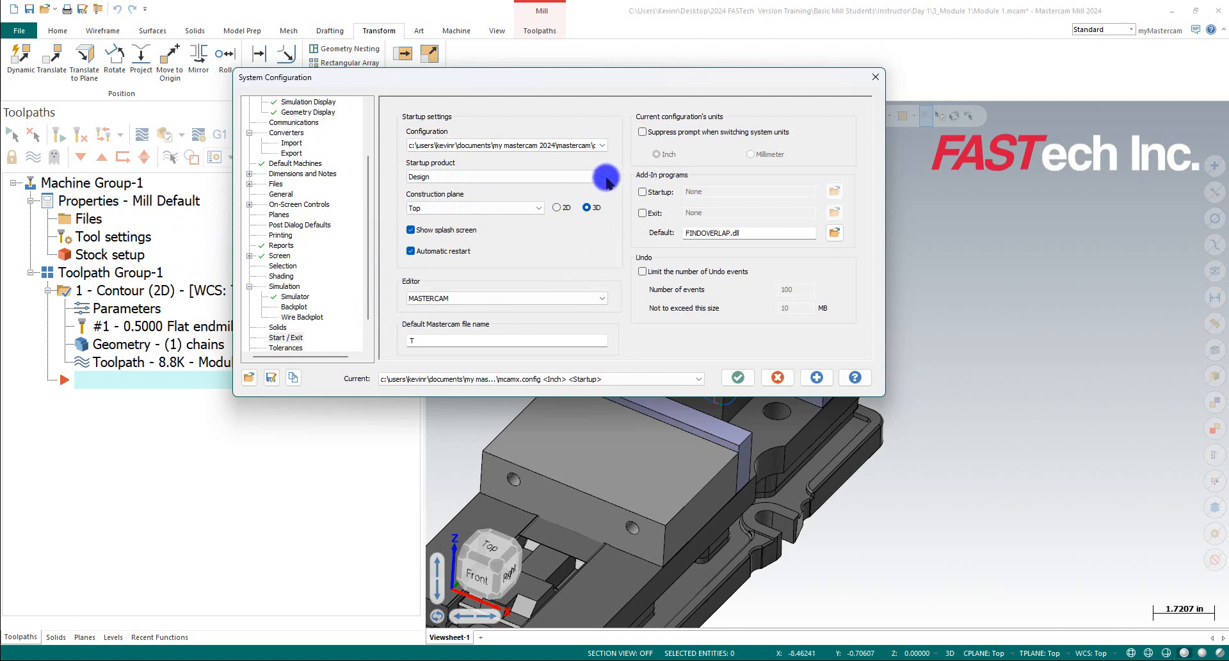
Try Mill and Lathe as the startup product, then return it to Design.
left_click(596, 176)
left_click(446, 205)
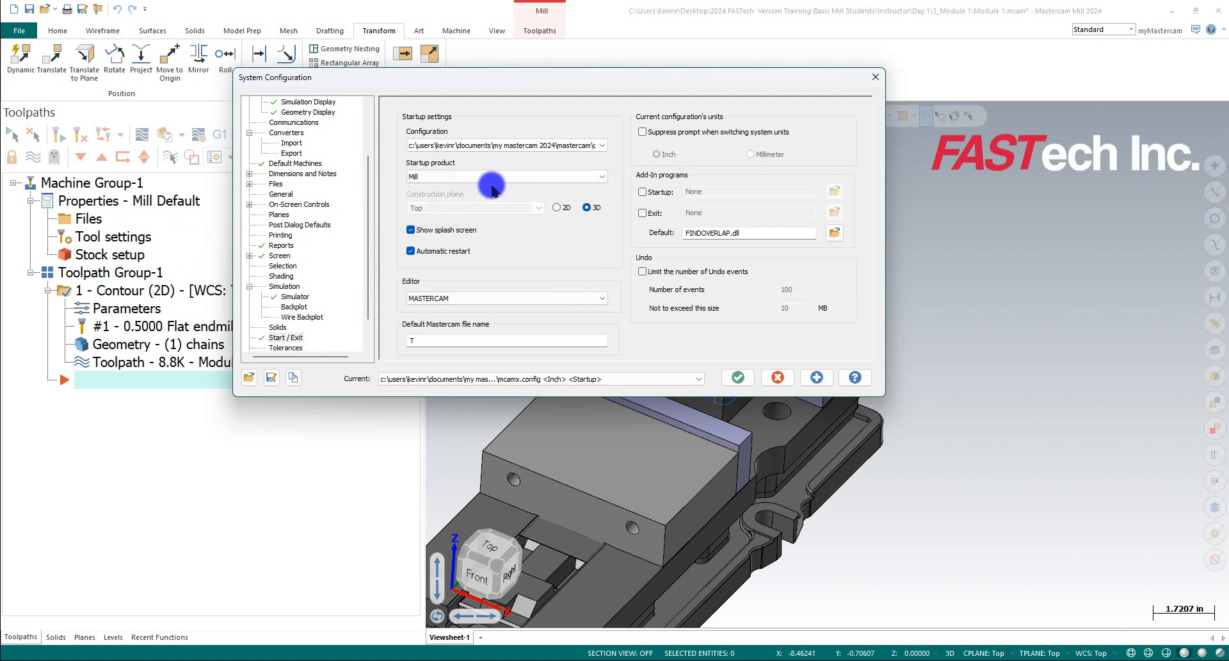
left_click(601, 176)
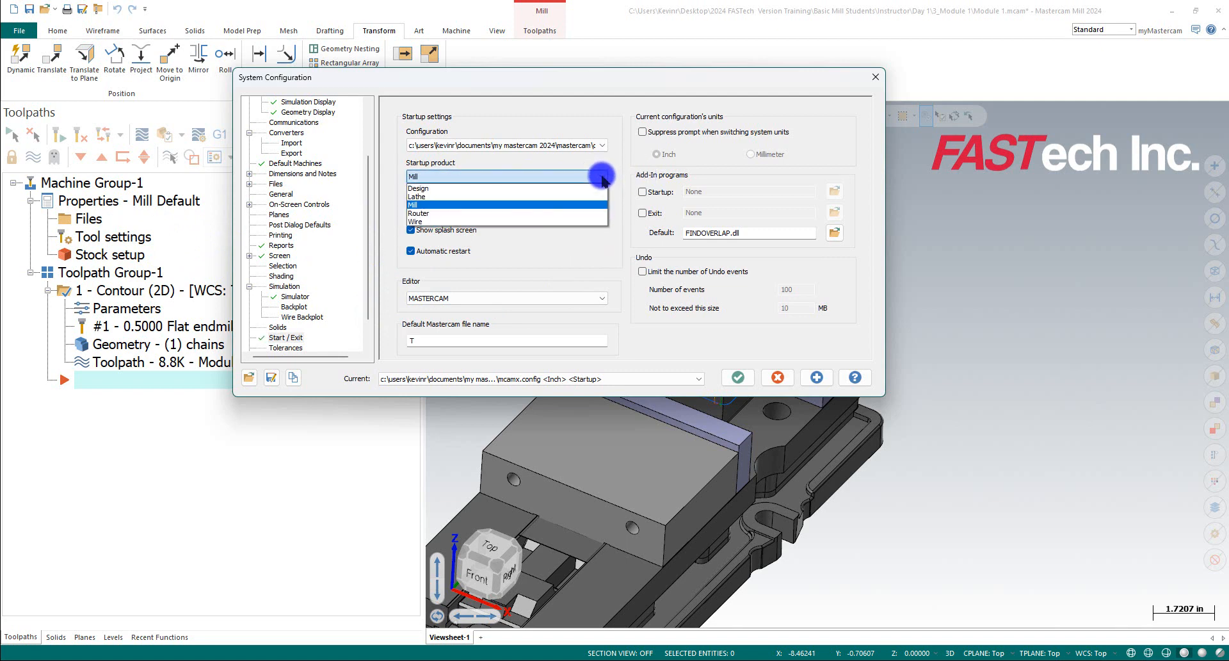
left_click(434, 198)
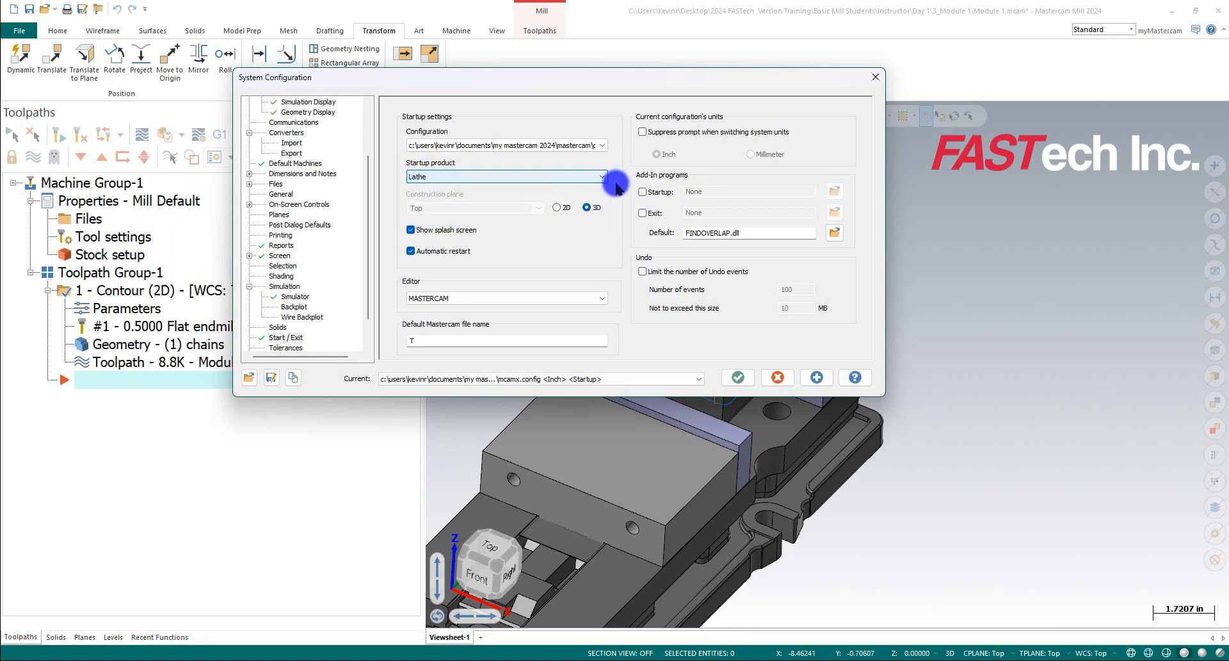
left_click(605, 177)
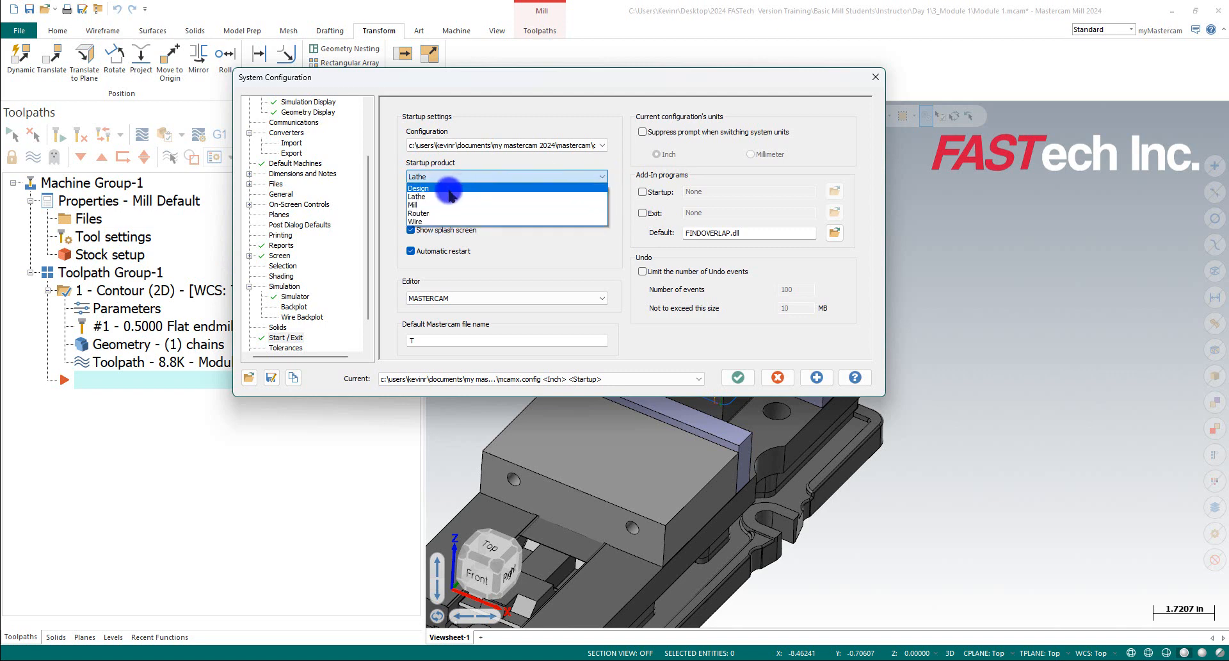
left_click(450, 190)
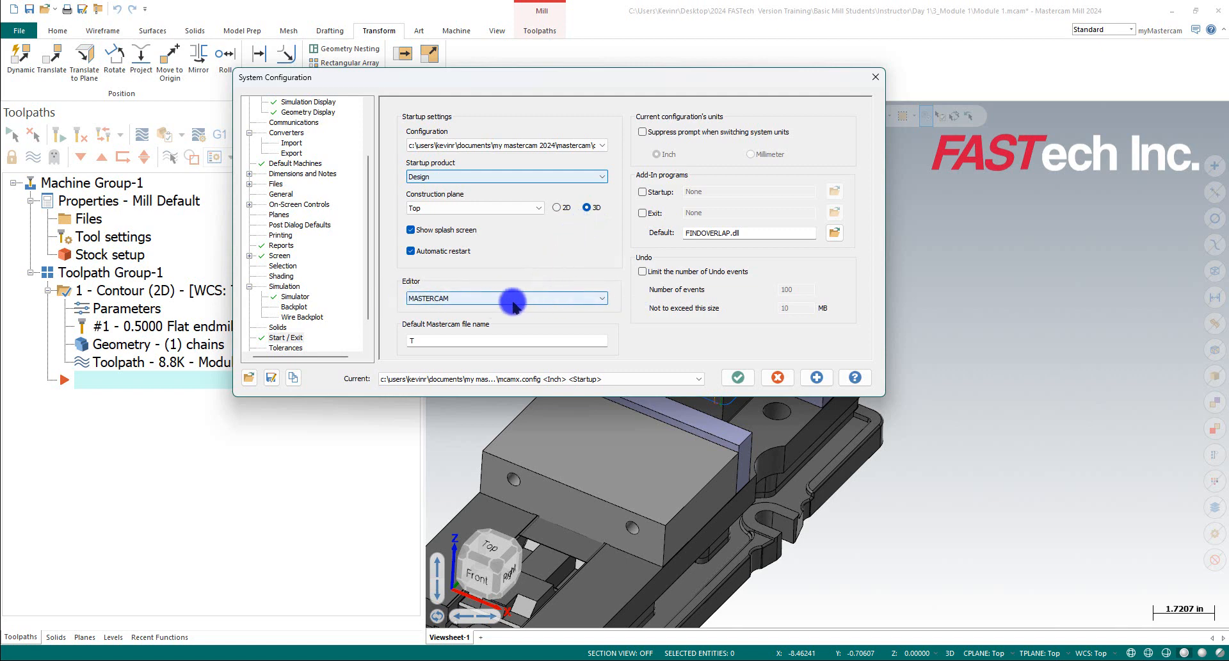
Review the editor choices and default Mastercam file name under Start / Exit, and examine the Tolerances settings.
left_click(601, 298)
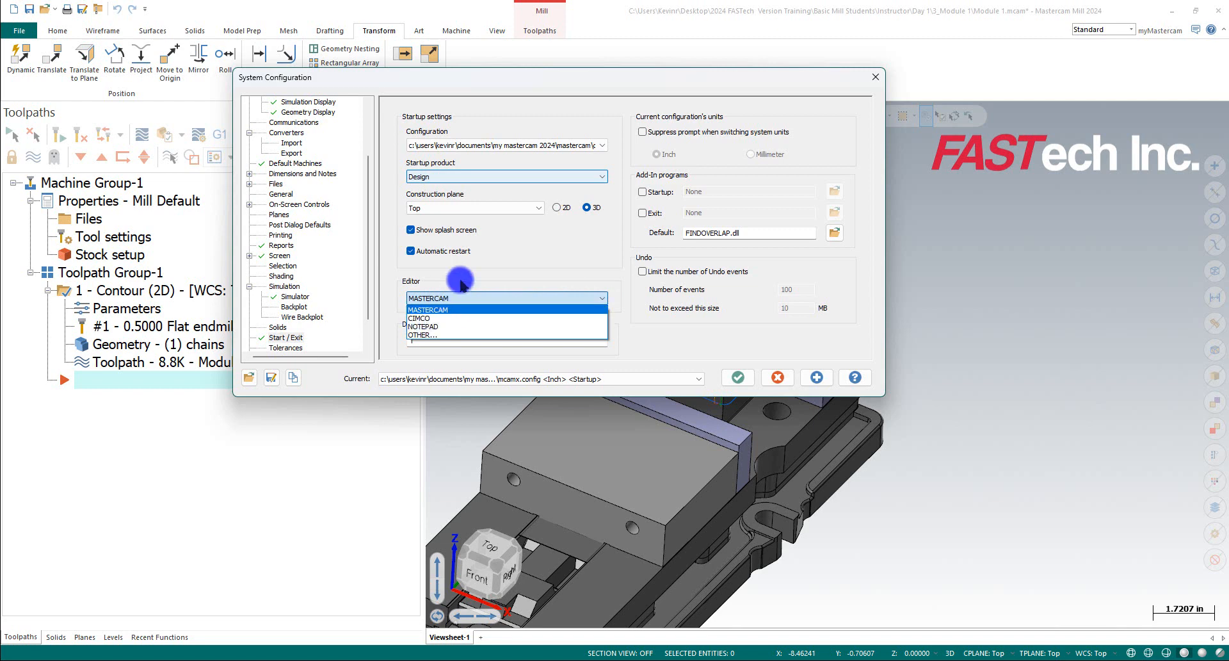
left_click(471, 277)
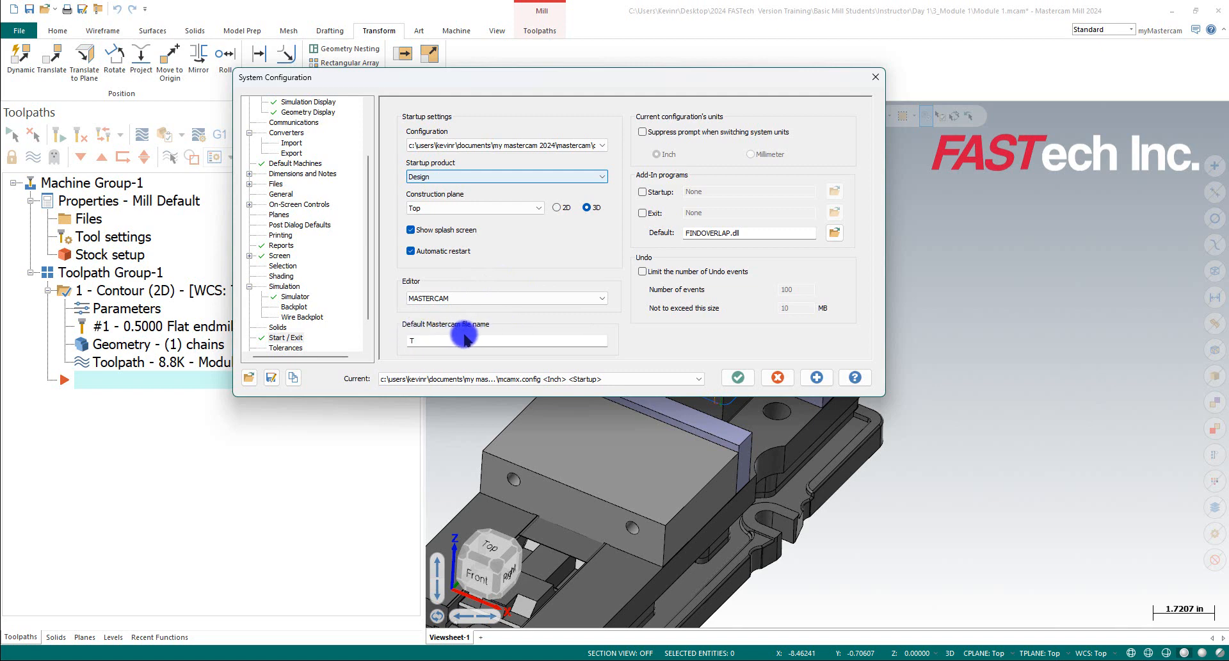
double_click(444, 341)
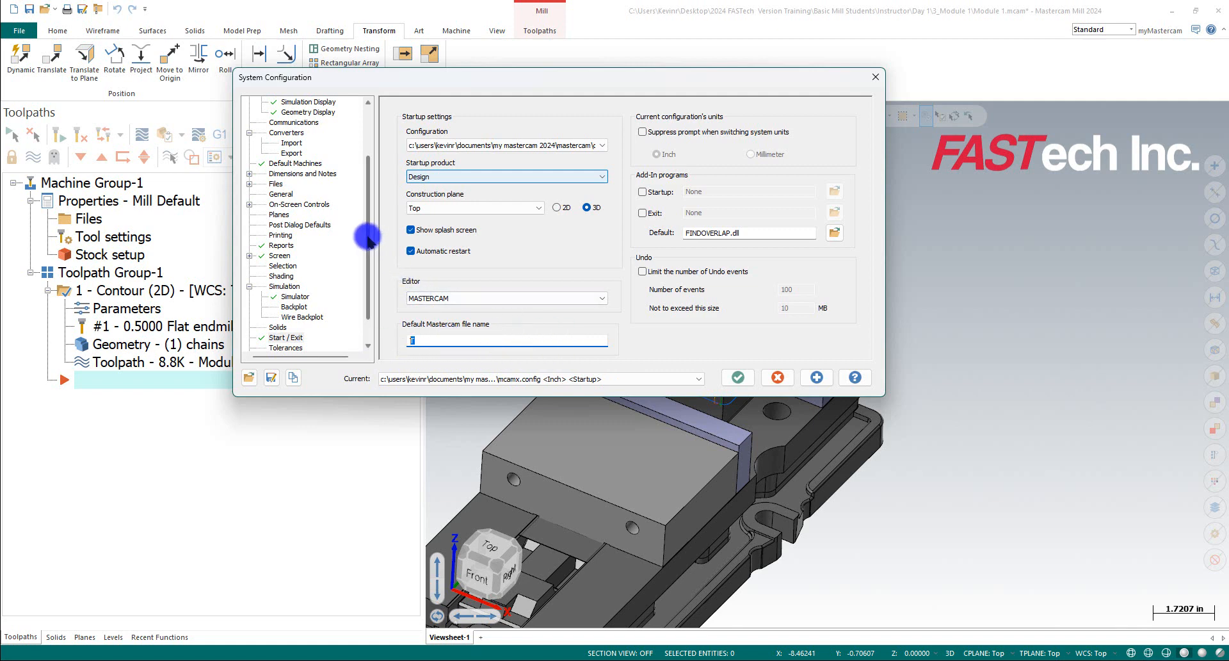
scroll(375, 296, "down", 1)
left_click(285, 318)
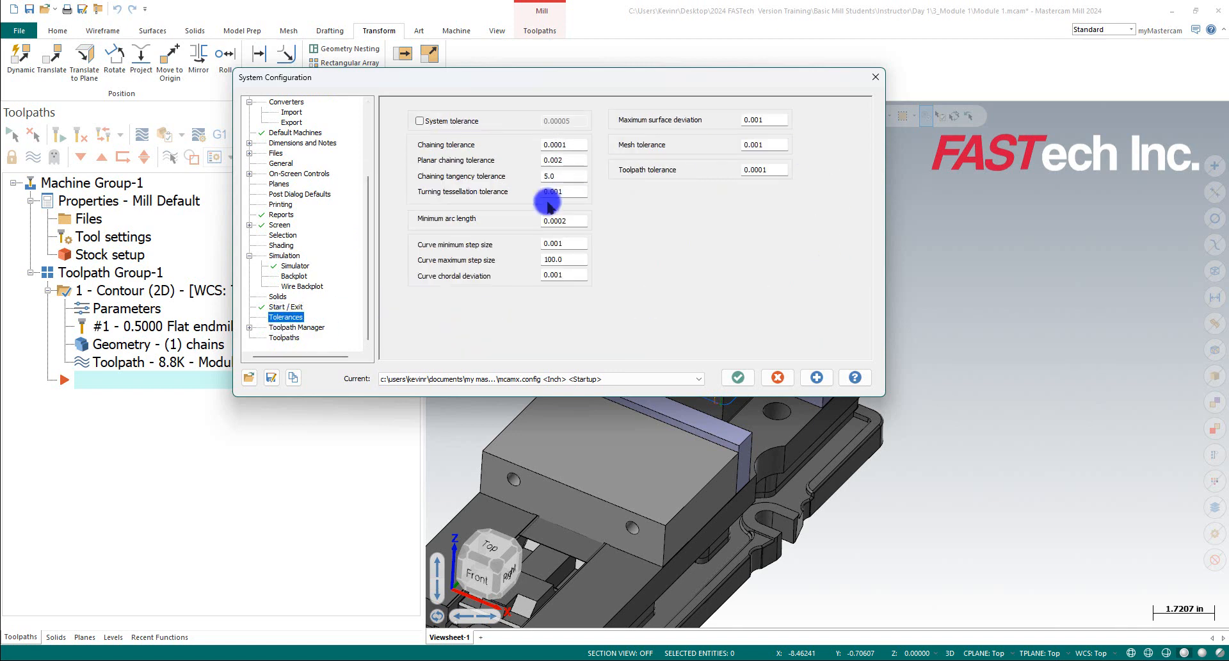
Set the Toolpath Manager's user defined names to OP1 for toolpath groups and MILLING for machine groups.
left_click(249, 327)
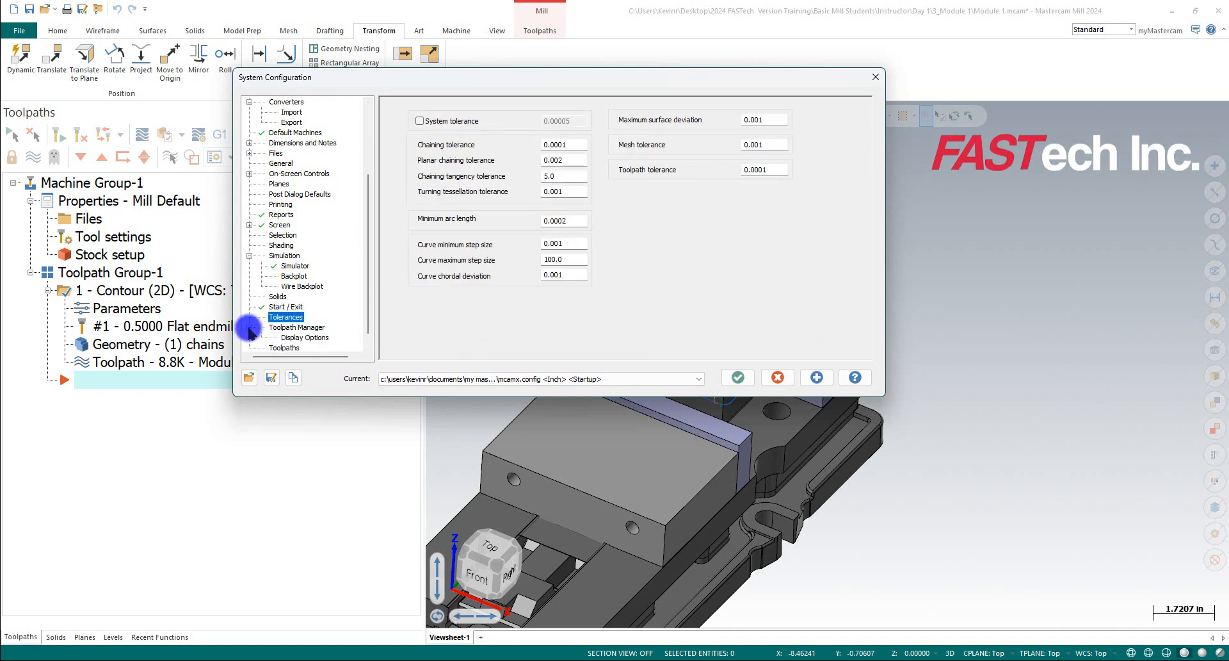
left_click(294, 328)
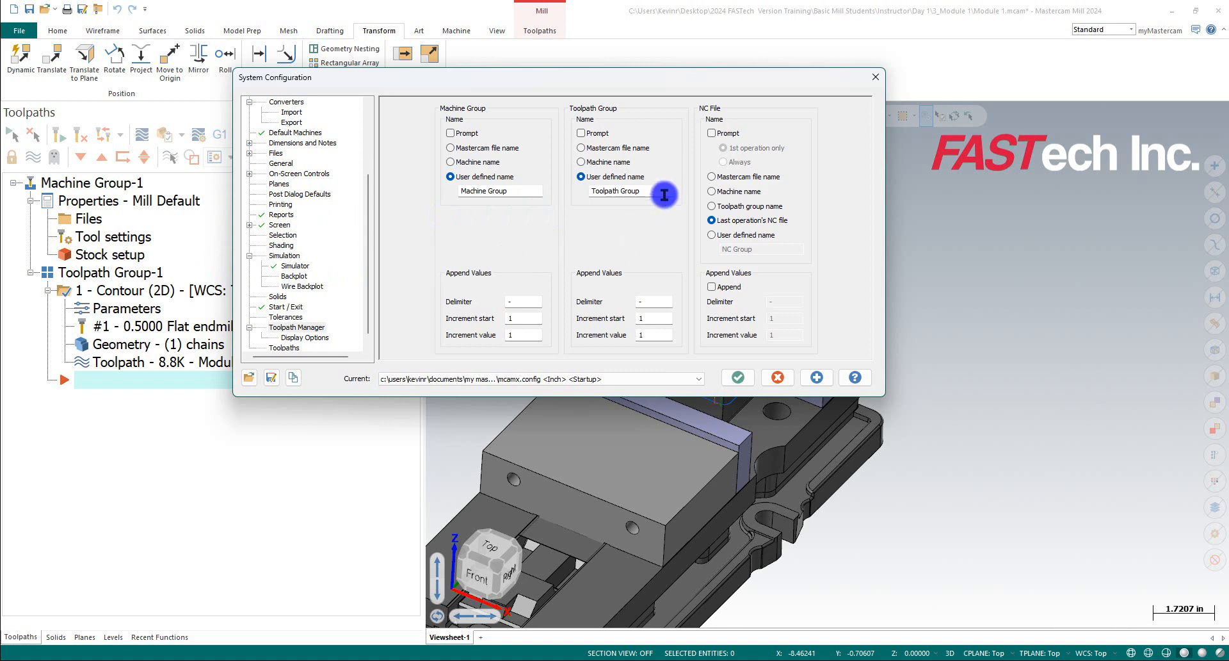
left_click_drag(666, 191, 584, 191)
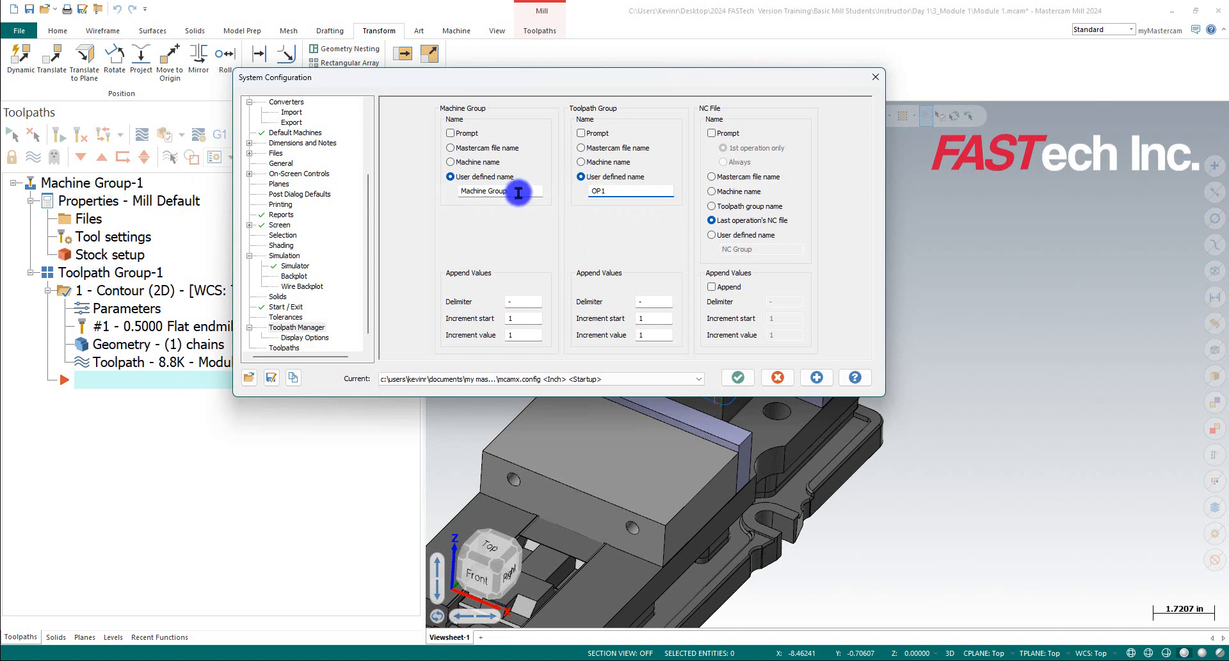
double_click(493, 190)
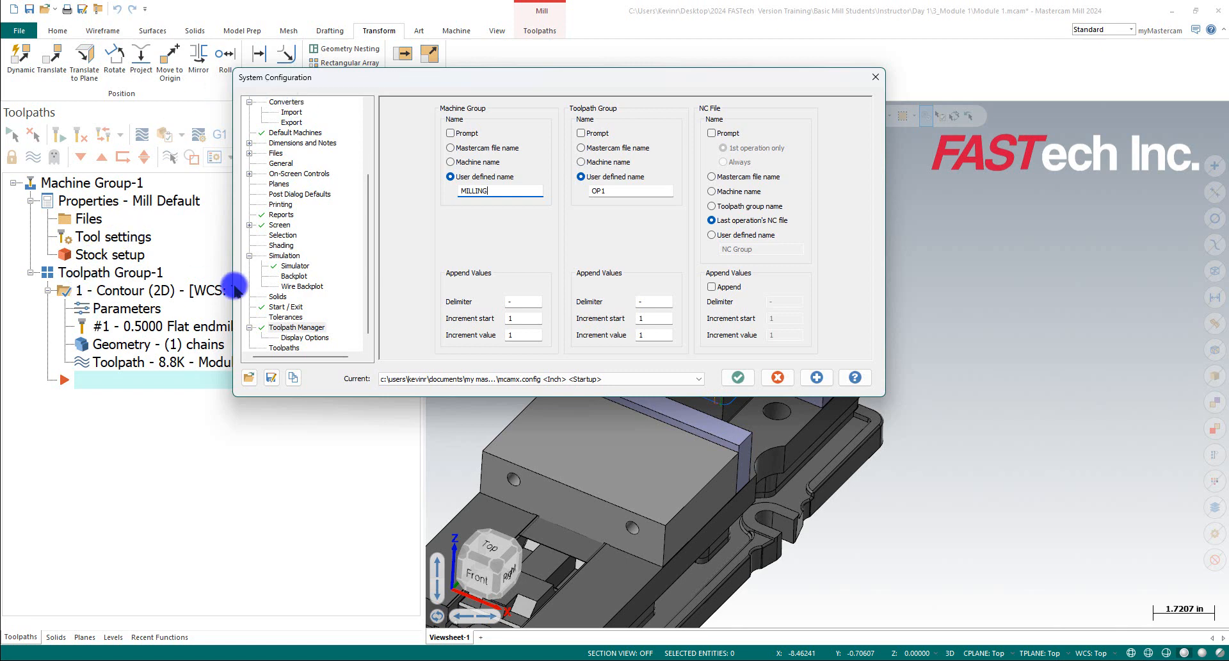
Turn off the WCS and Tool plane text descriptors in the Toolpath Manager display options.
left_click(300, 338)
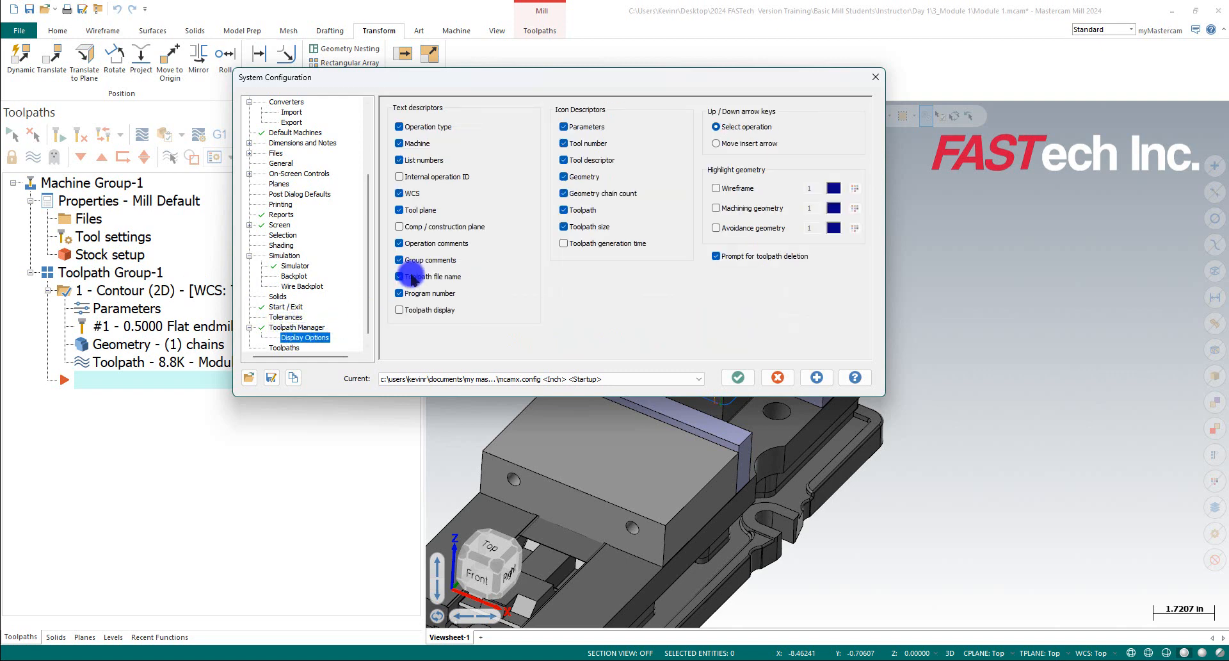
left_click_drag(408, 78, 565, 138)
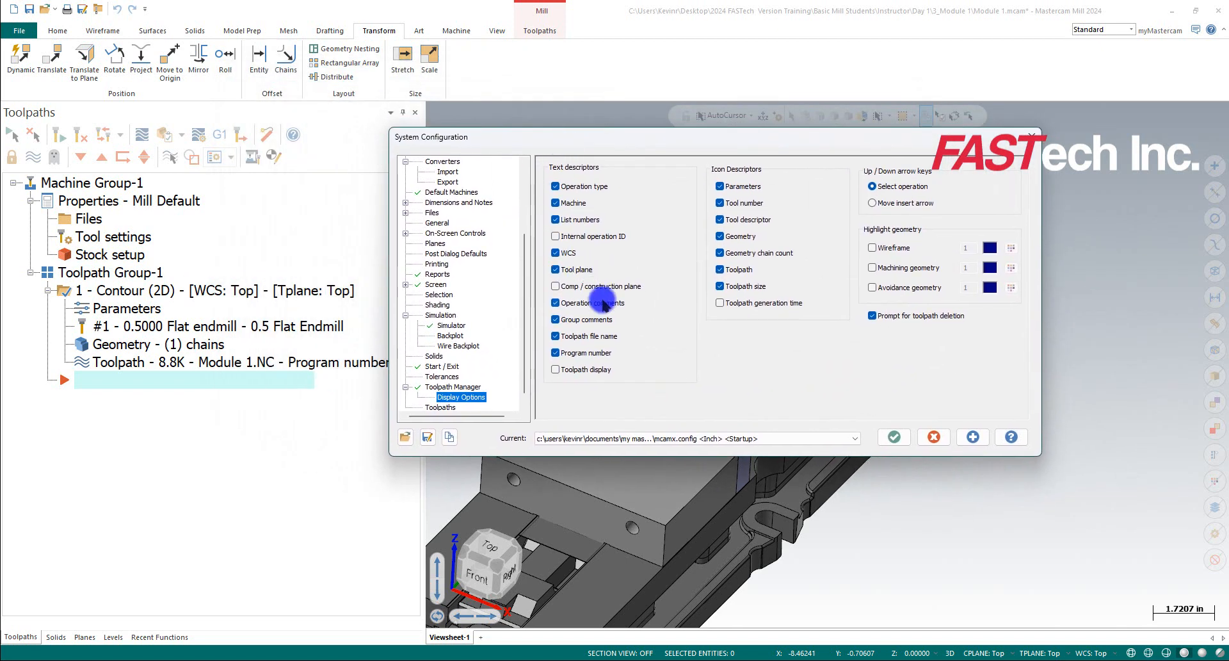
left_click(556, 270)
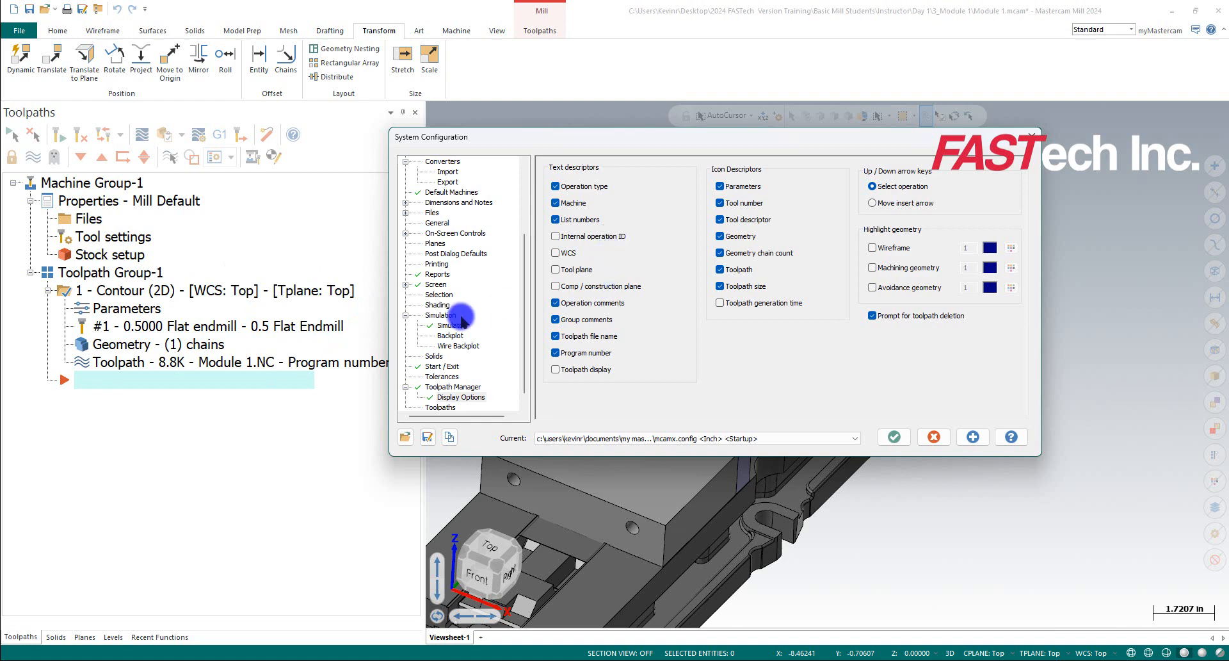
Set Toolpaths memory buffering to 80% of physical memory and save all current settings to mcamx.config.
left_click(438, 407)
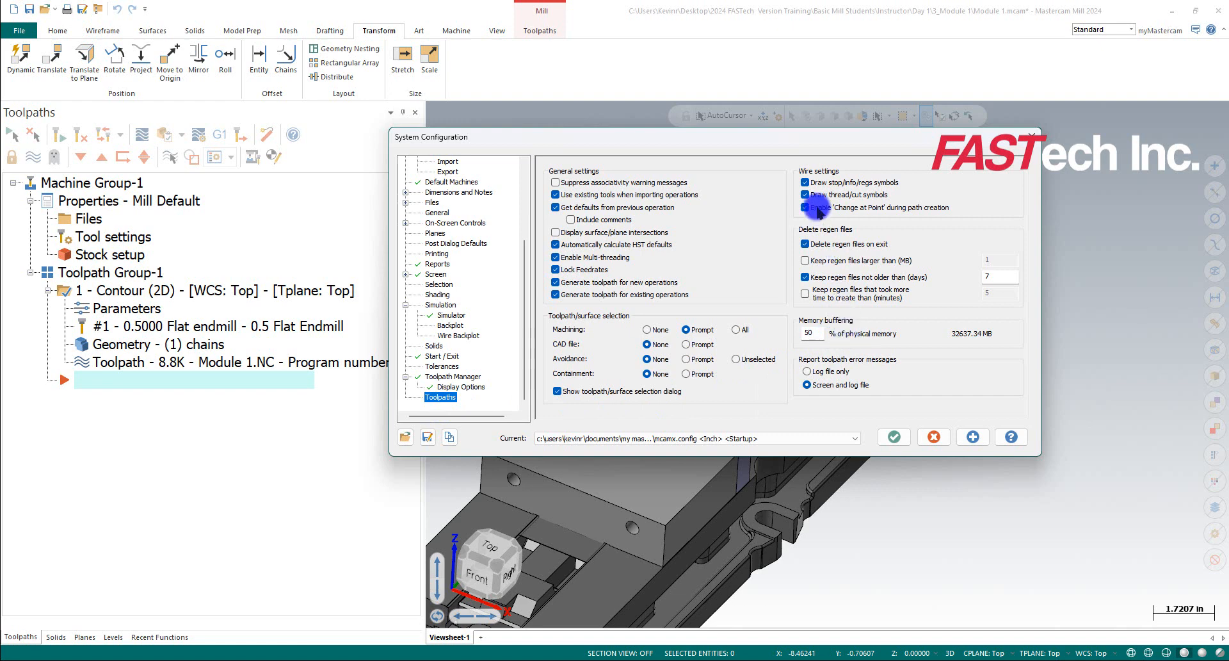
double_click(819, 333)
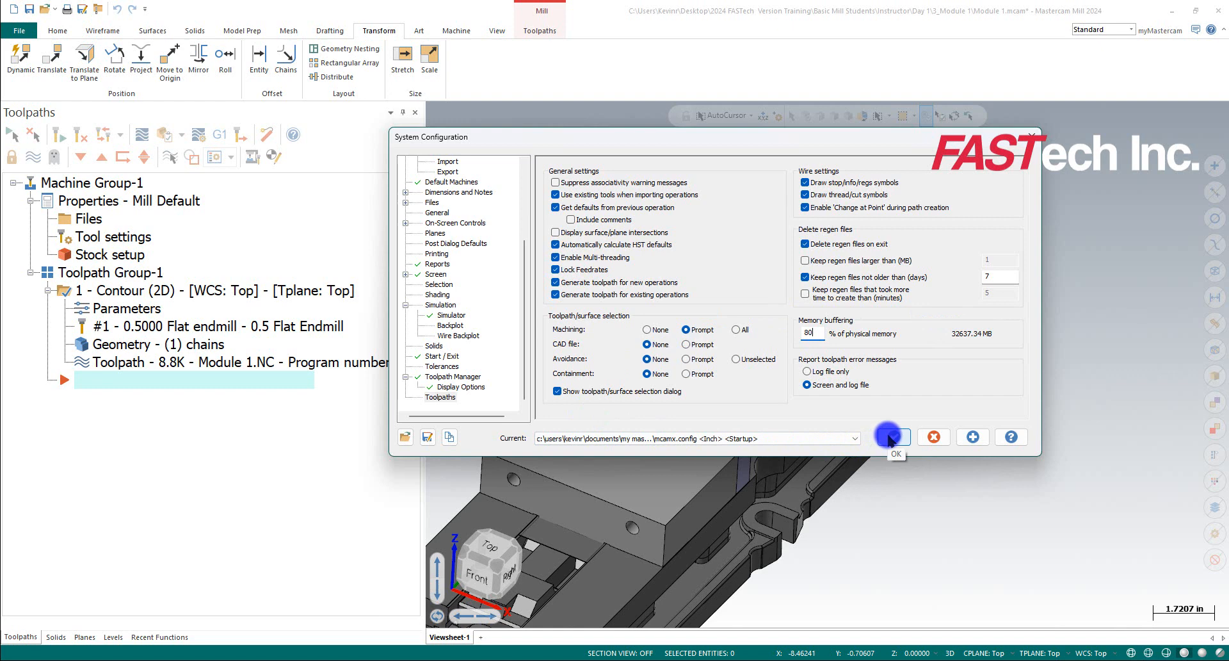
left_click(965, 435)
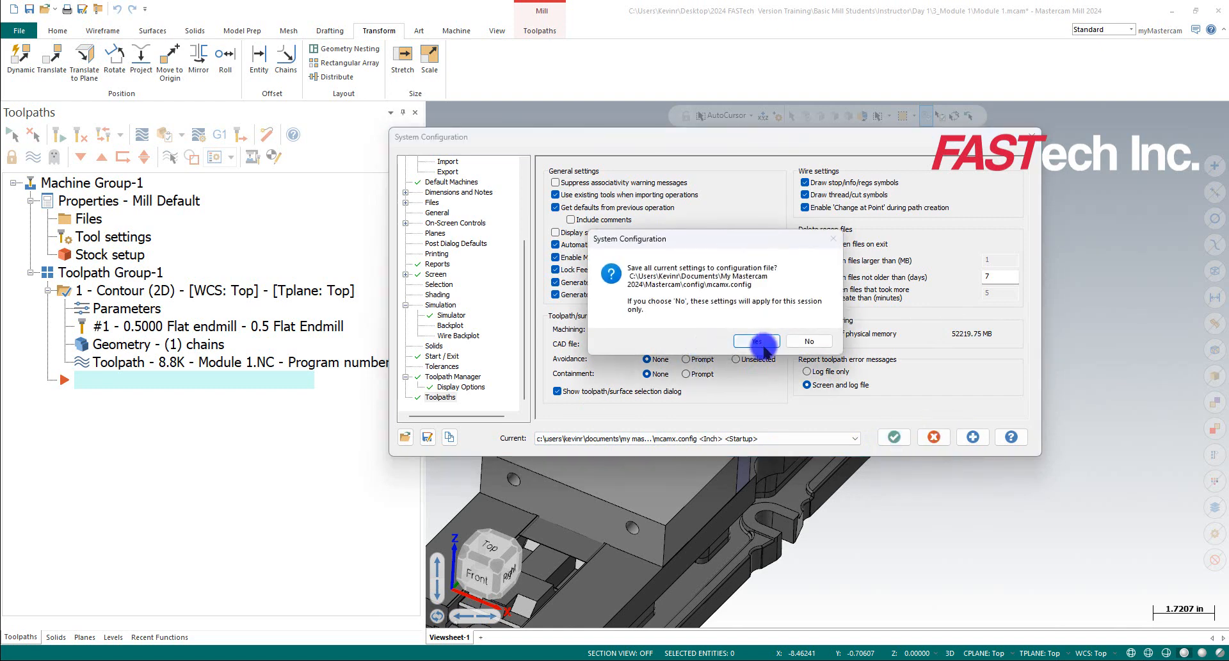
left_click(762, 344)
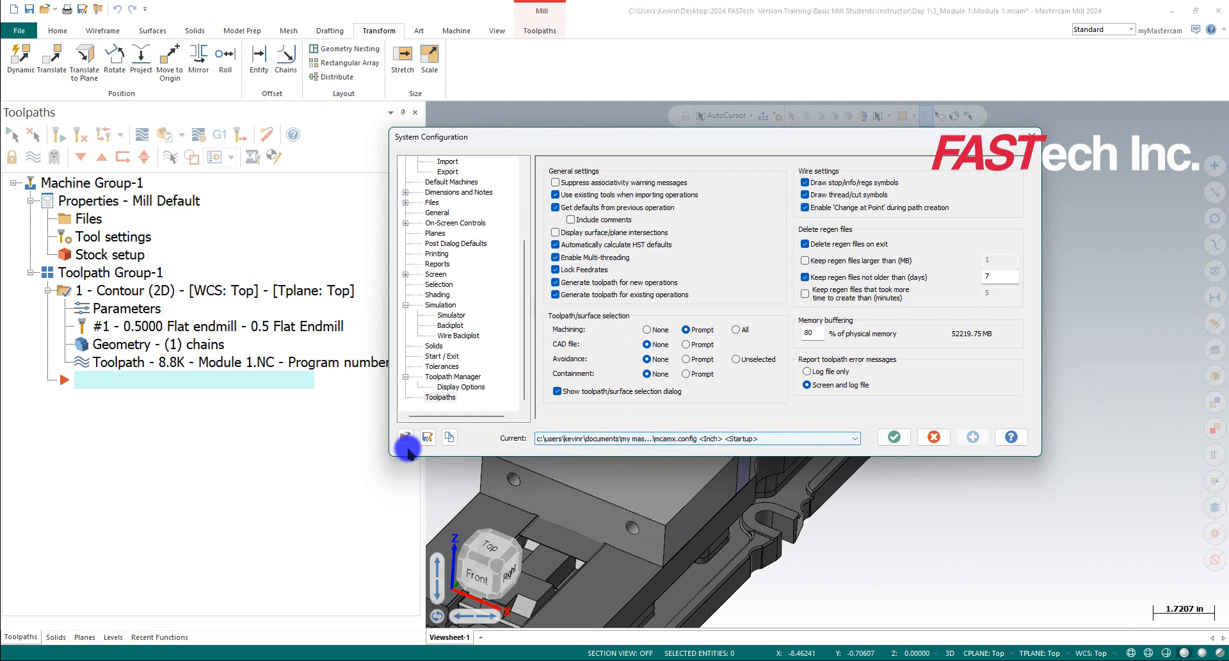
Save the settings as a separate configuration file named with the user's first name, and accept the system configuration.
left_click(428, 438)
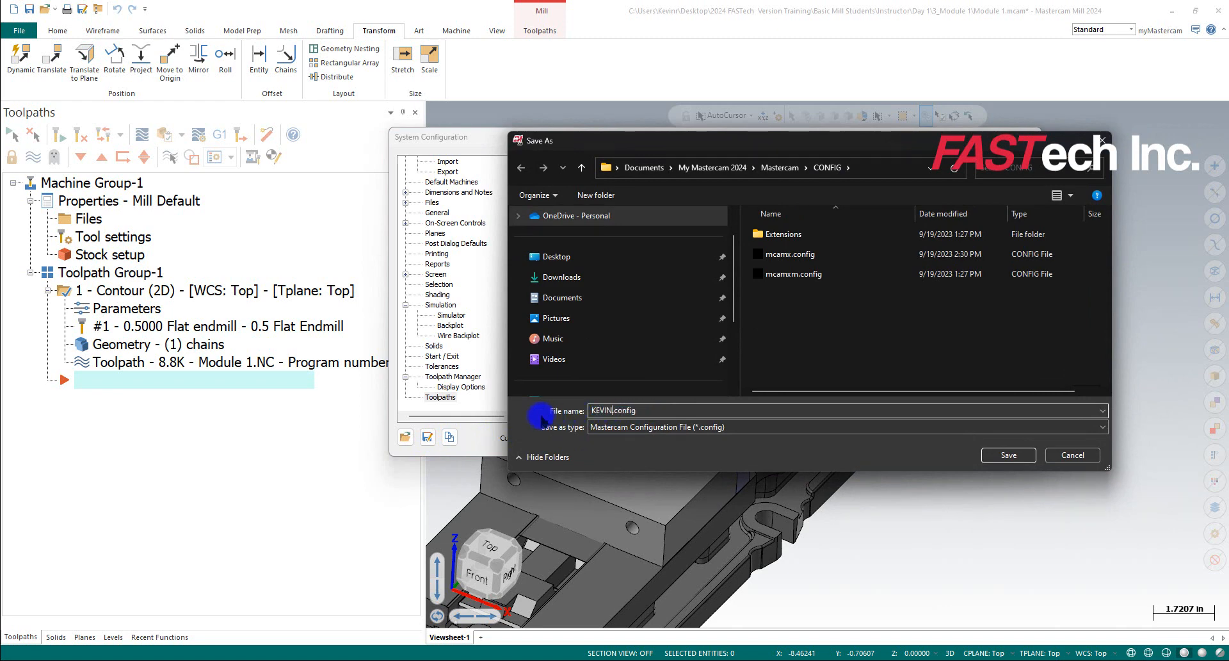
left_click(999, 455)
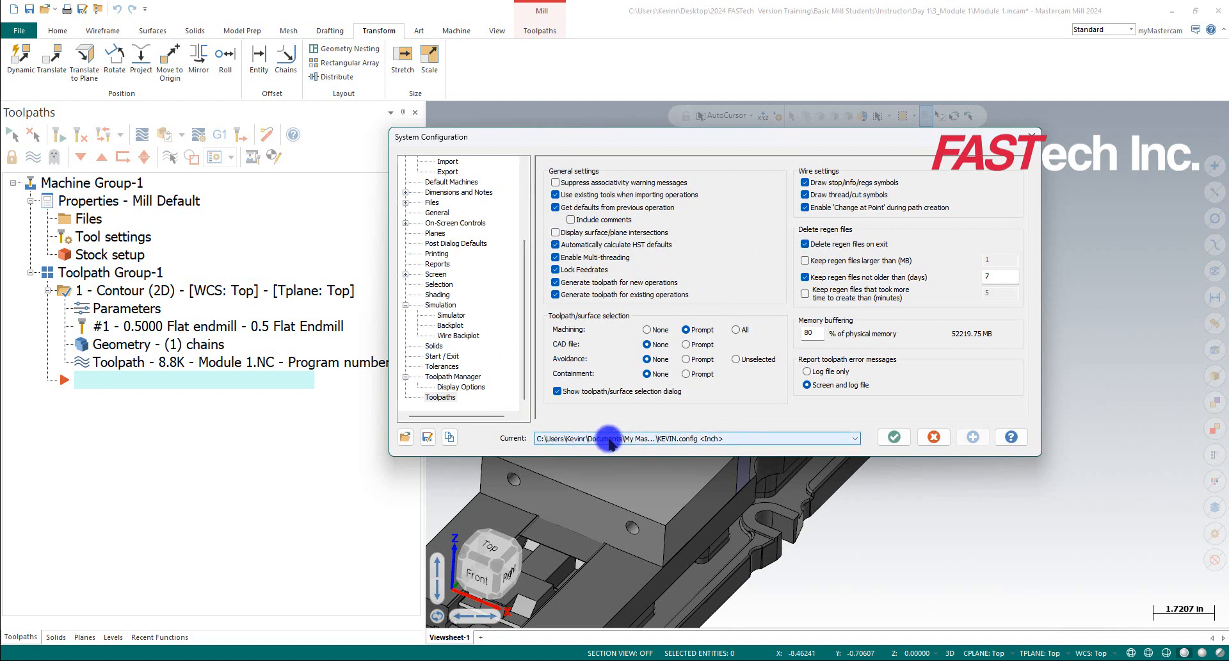
left_click(427, 438)
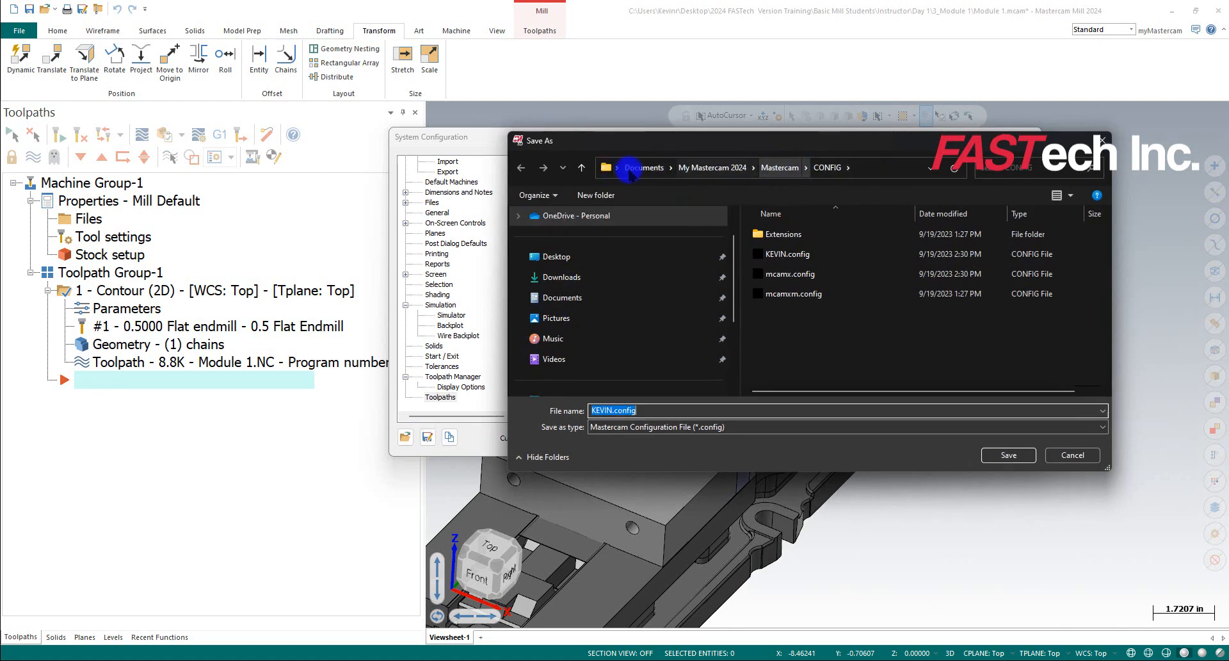
left_click(1001, 453)
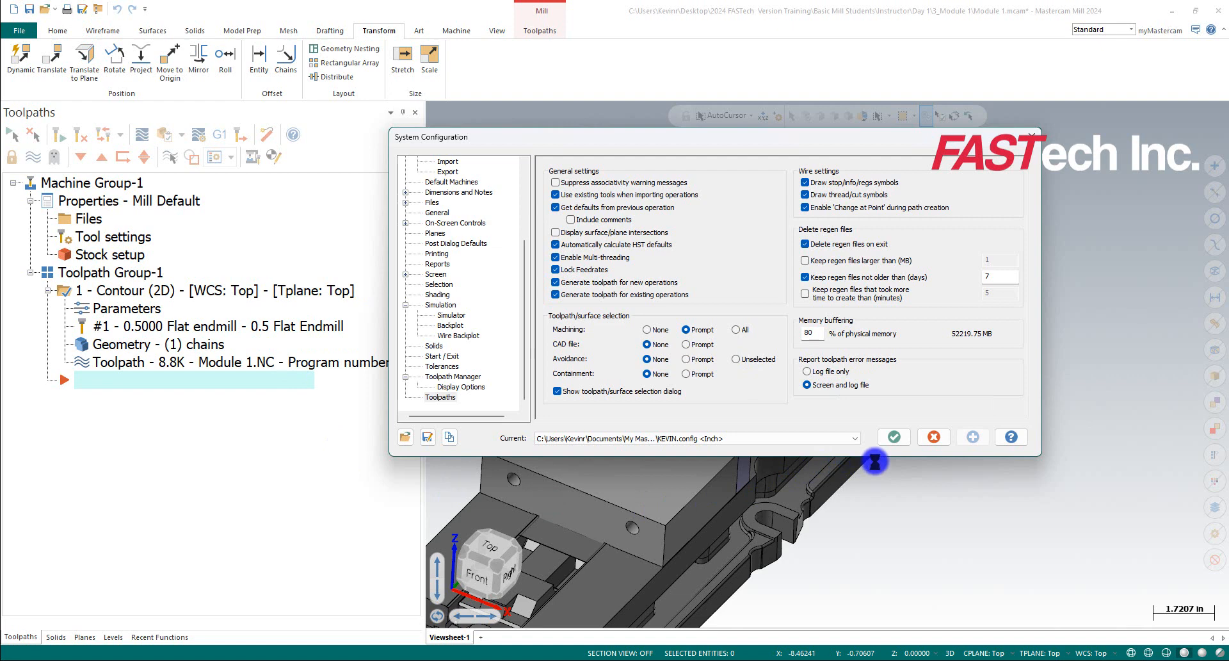
left_click(895, 438)
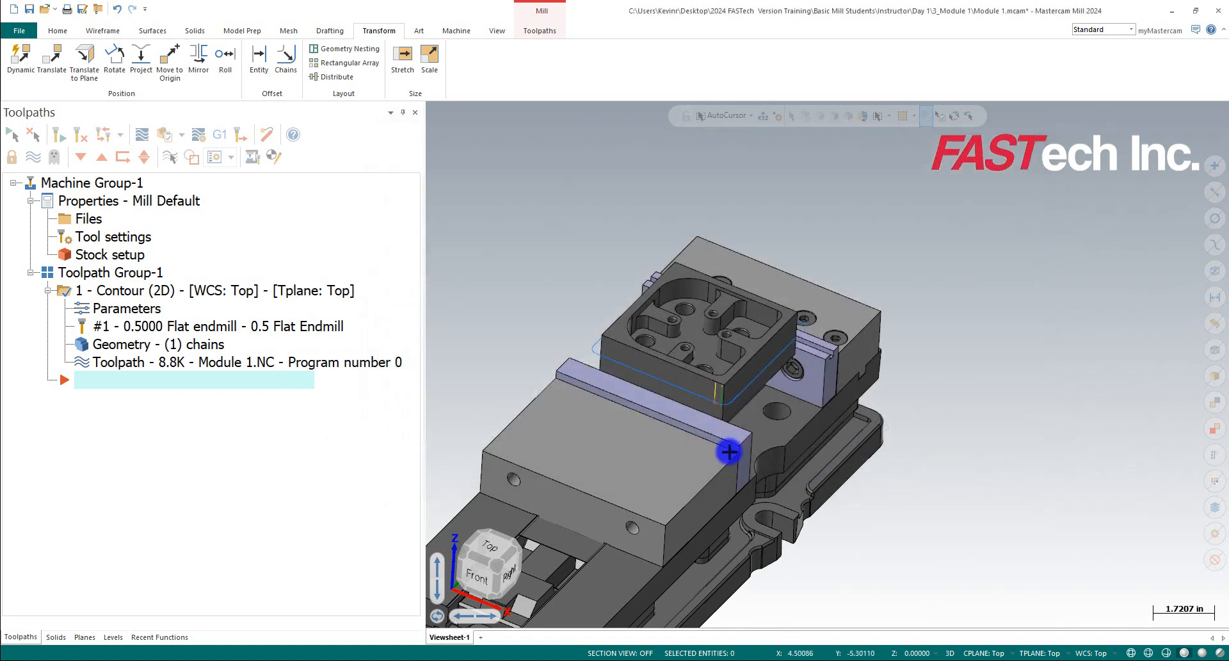
Apply display options with WCS and Tool plane descriptors off to the current file's toolpath list.
scroll(756, 249, "down", 1)
scroll(691, 349, "up", 3)
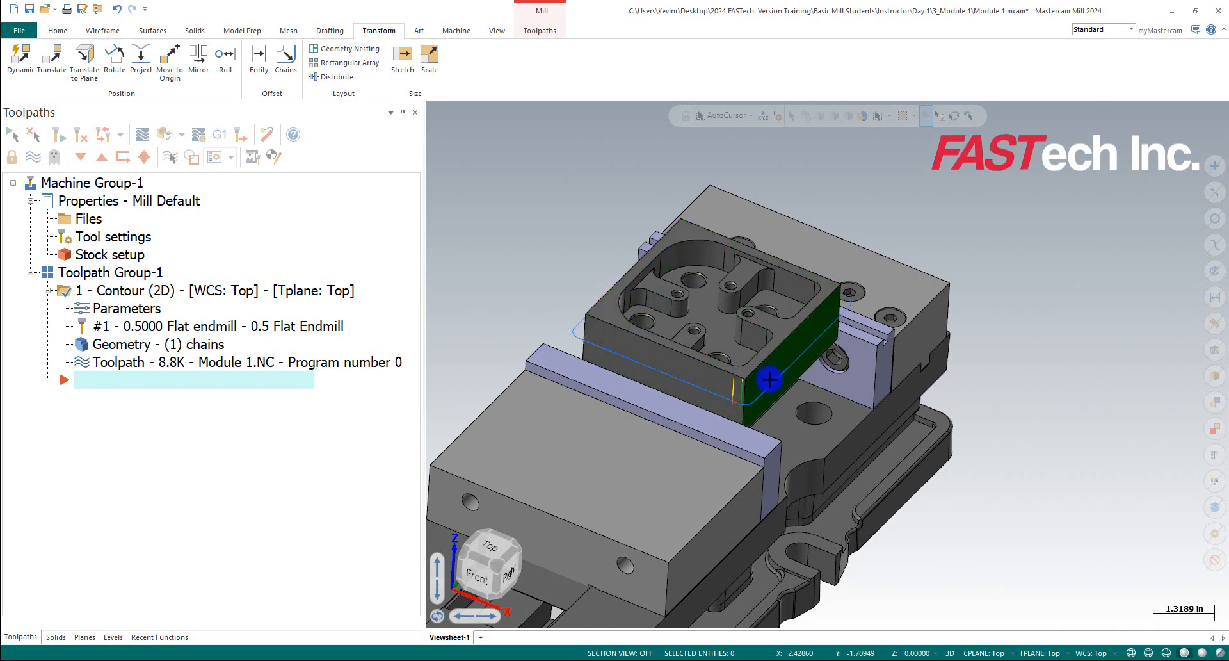
middle_click_drag(730, 348, 741, 283)
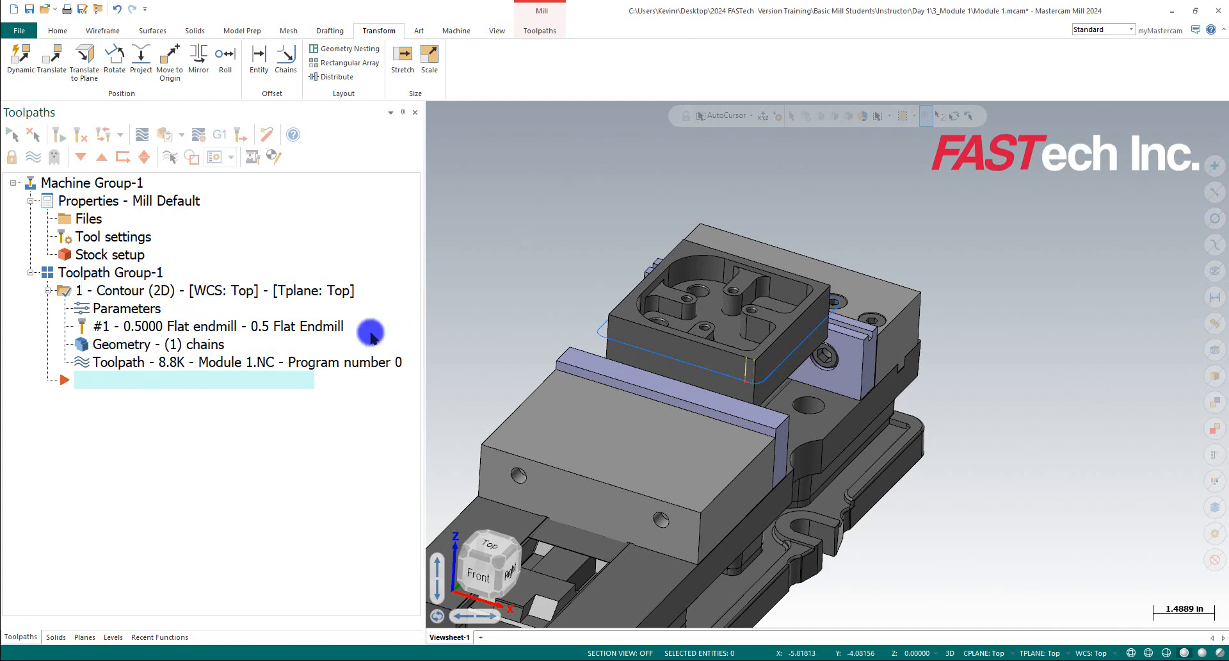
right_click(182, 439)
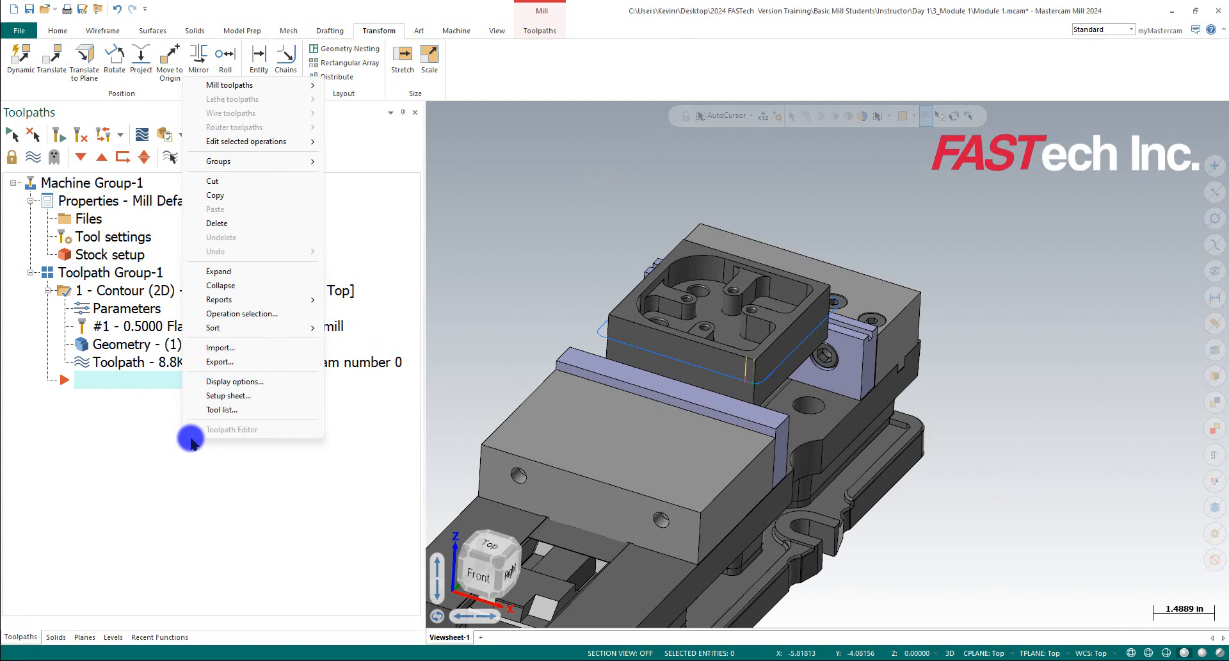
left_click(235, 383)
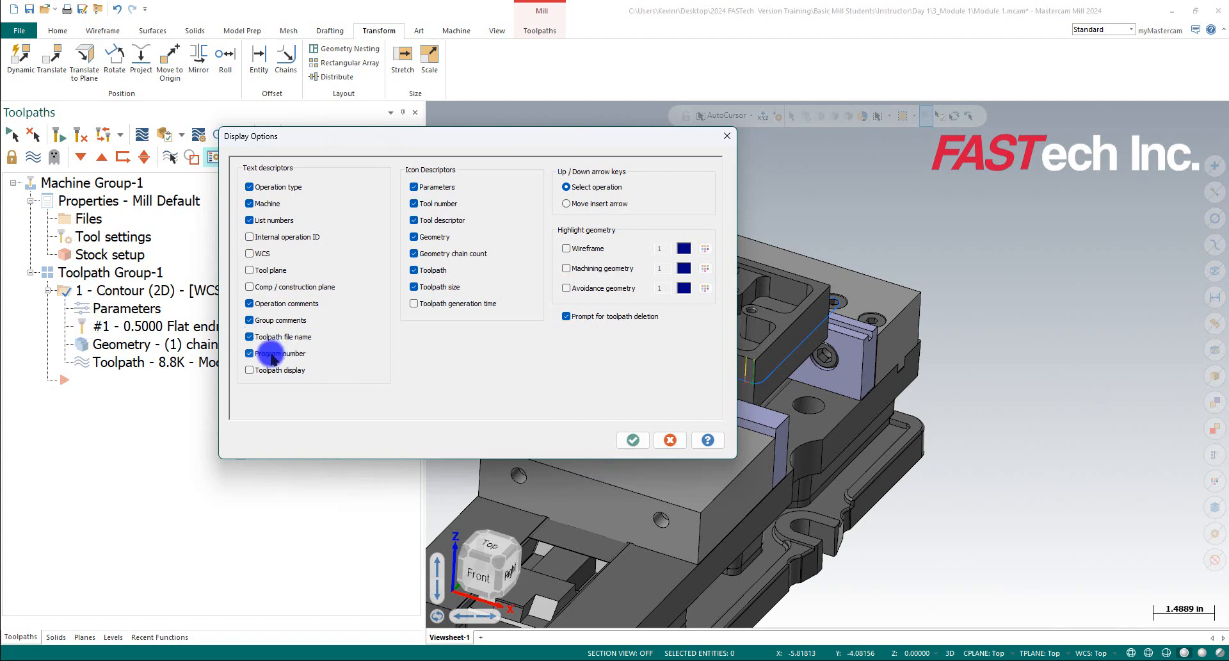
left_click_drag(368, 137, 523, 137)
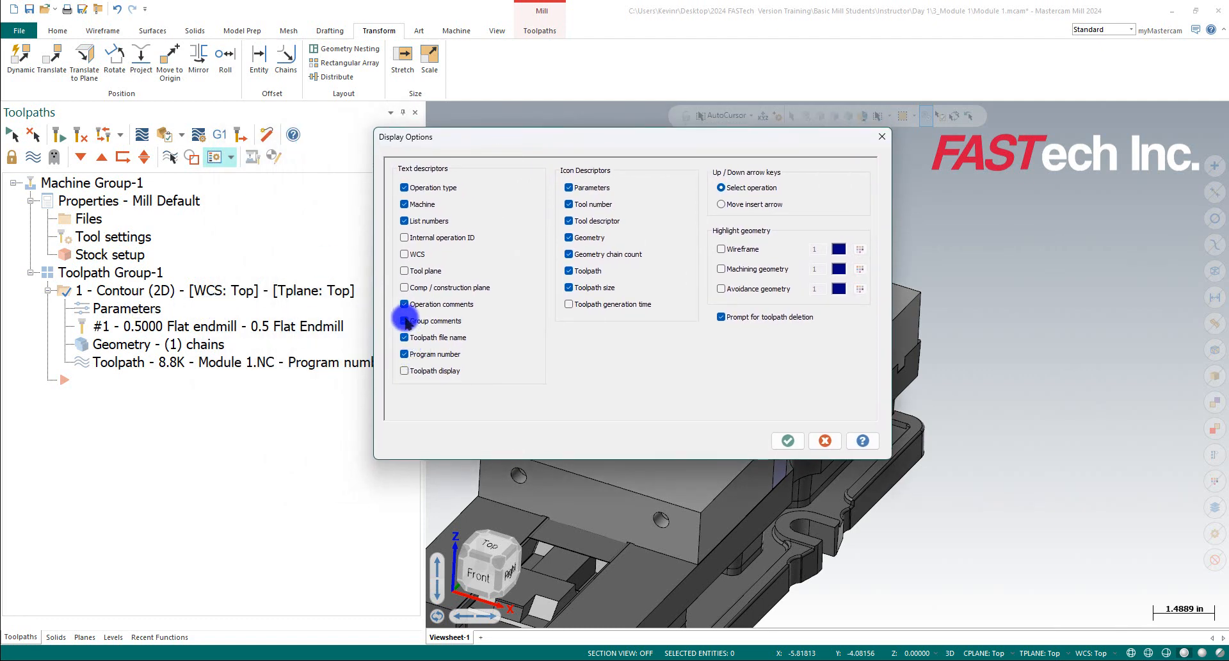
left_click(402, 356)
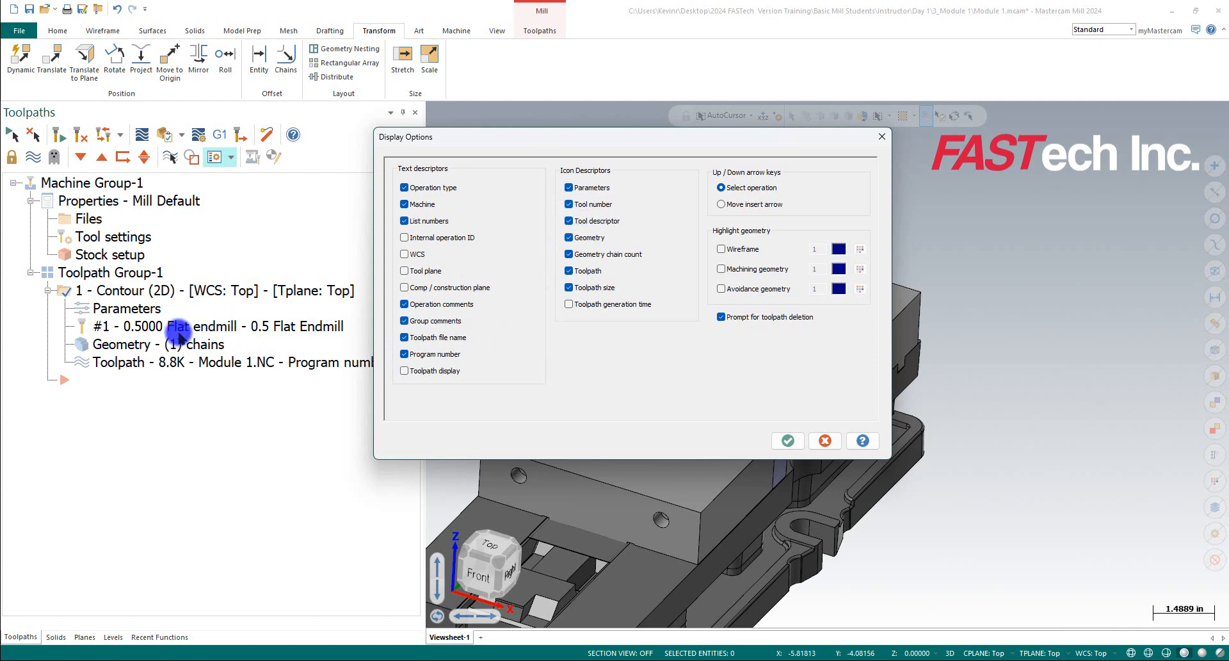
left_click(786, 440)
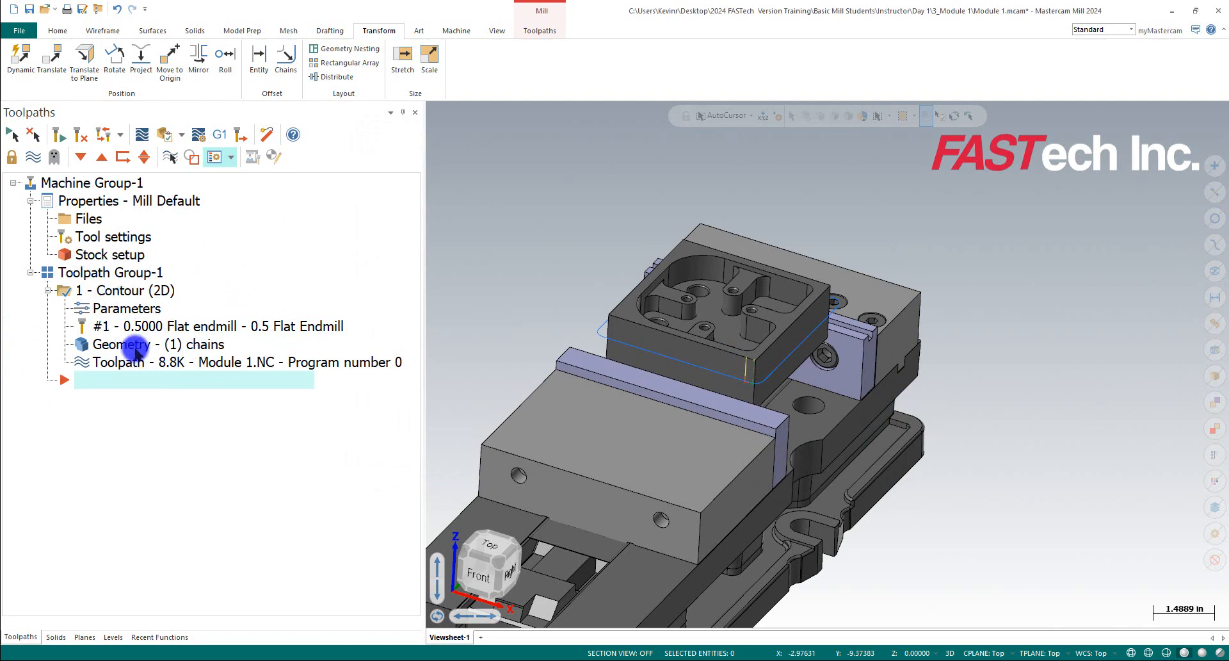
Label the 2D contour operation with the comment OUTSIDE and backplot its toolpath.
left_click(134, 292)
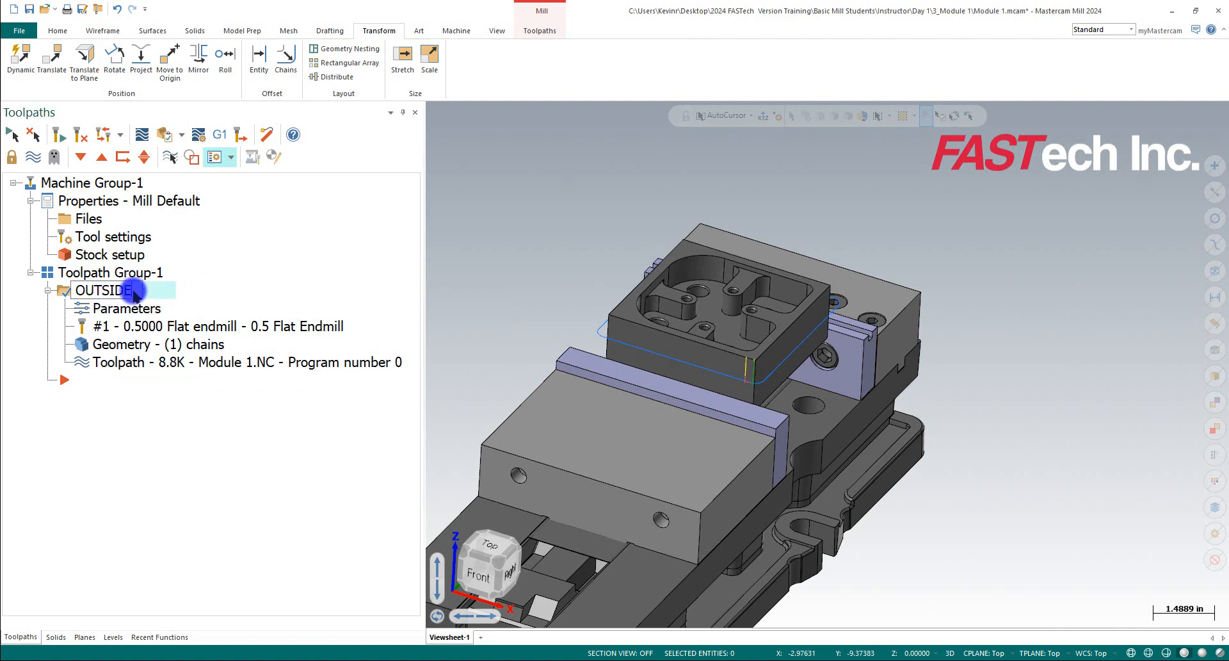
key("Return")
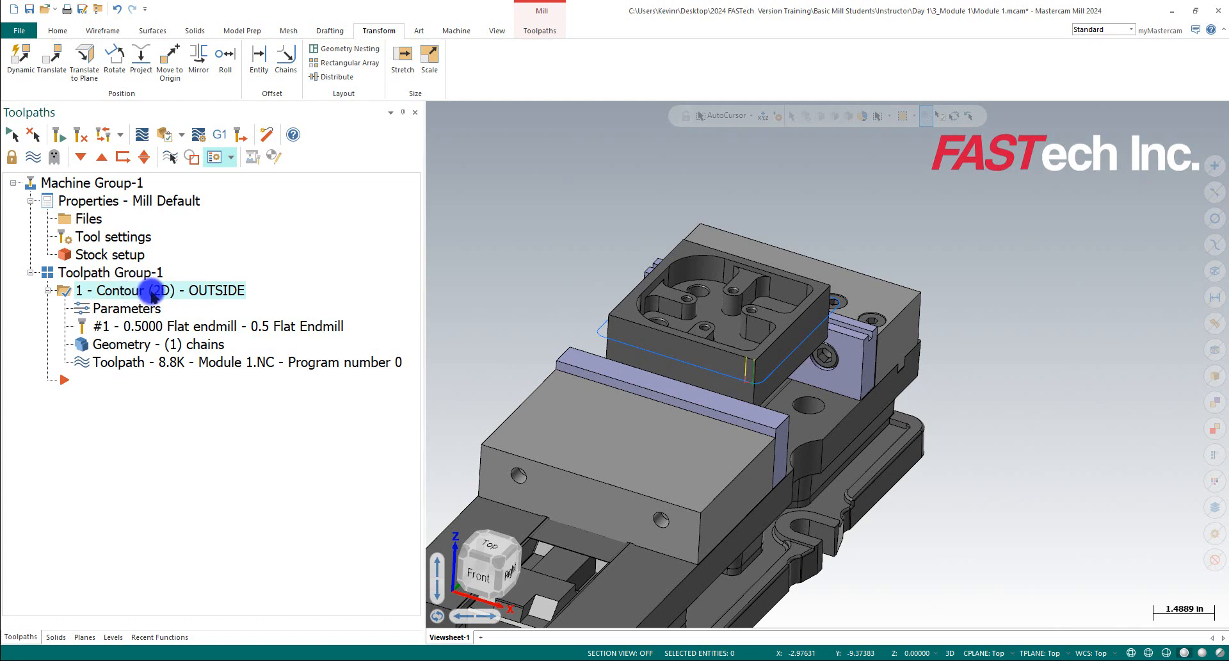
left_click(146, 135)
left_click(433, 109)
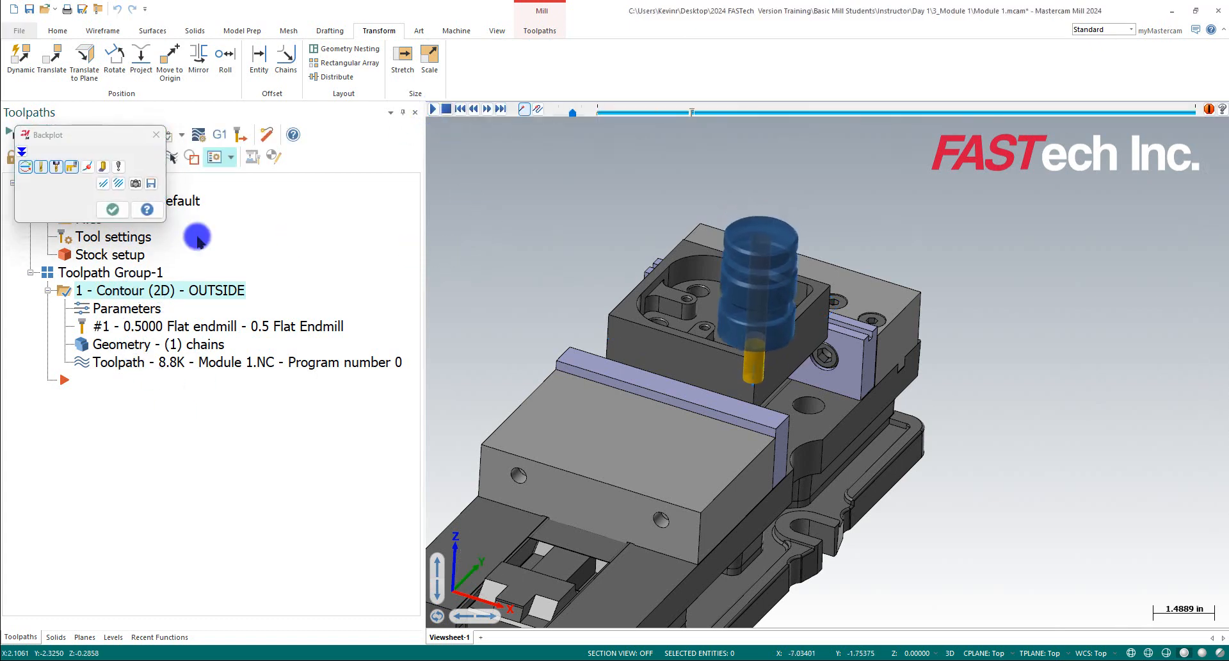
left_click(112, 209)
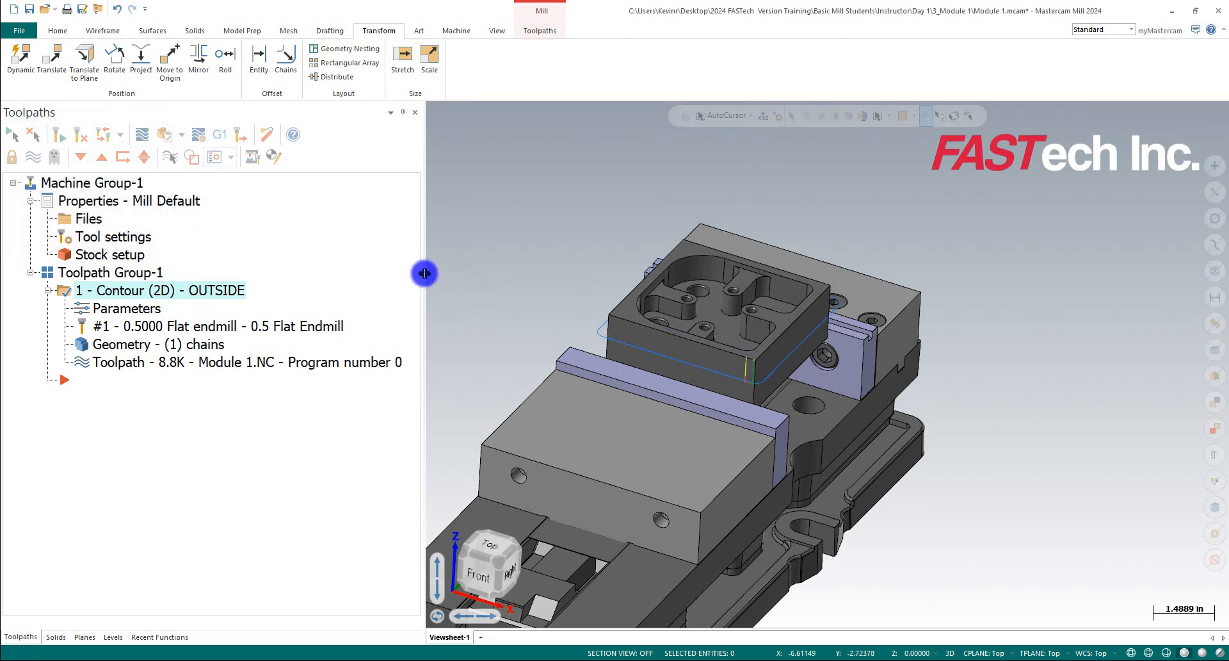
mouse_move(420, 269)
left_mouse_down()
mouse_move(595, 261)
mouse_move(404, 263)
left_mouse_up()
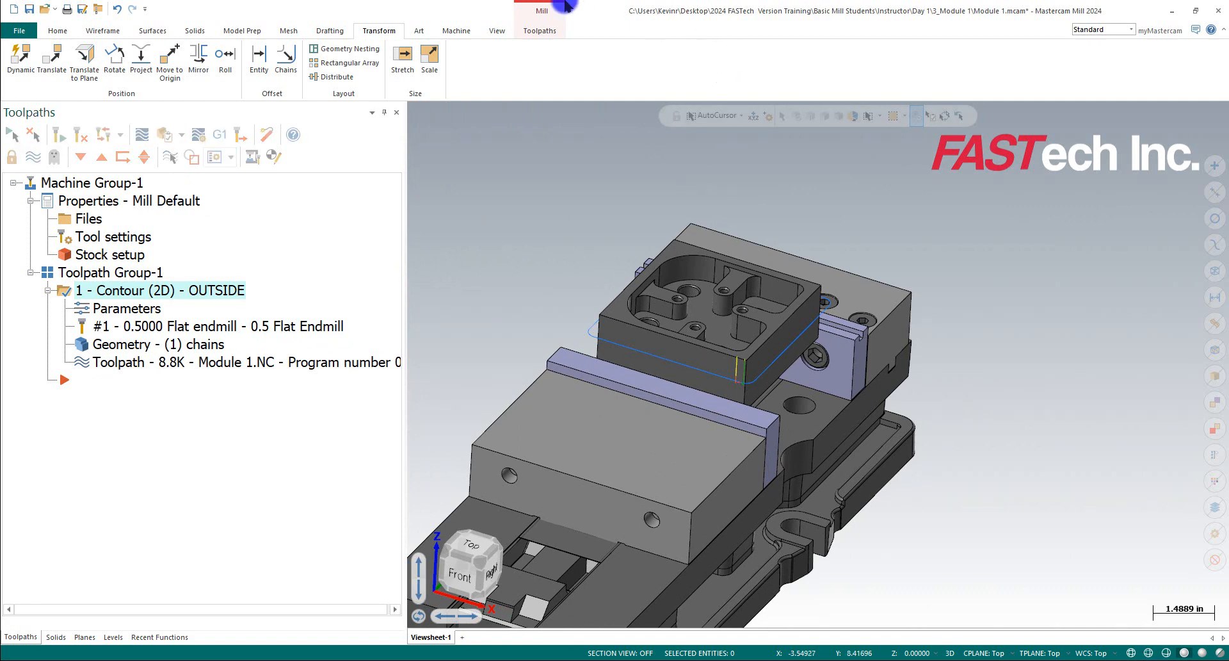
Copy the part solid from the vise to an open area away from it with the Dynamic transform.
scroll(796, 298, "down", 2)
scroll(796, 298, "down", 1)
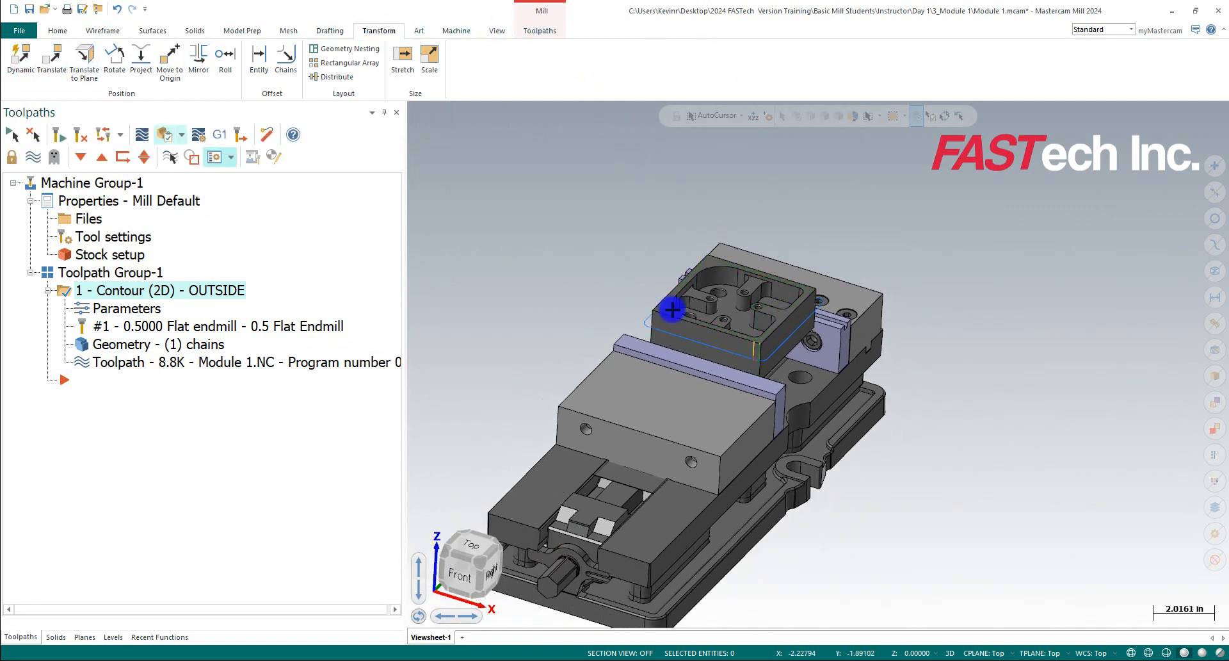
left_click(719, 321)
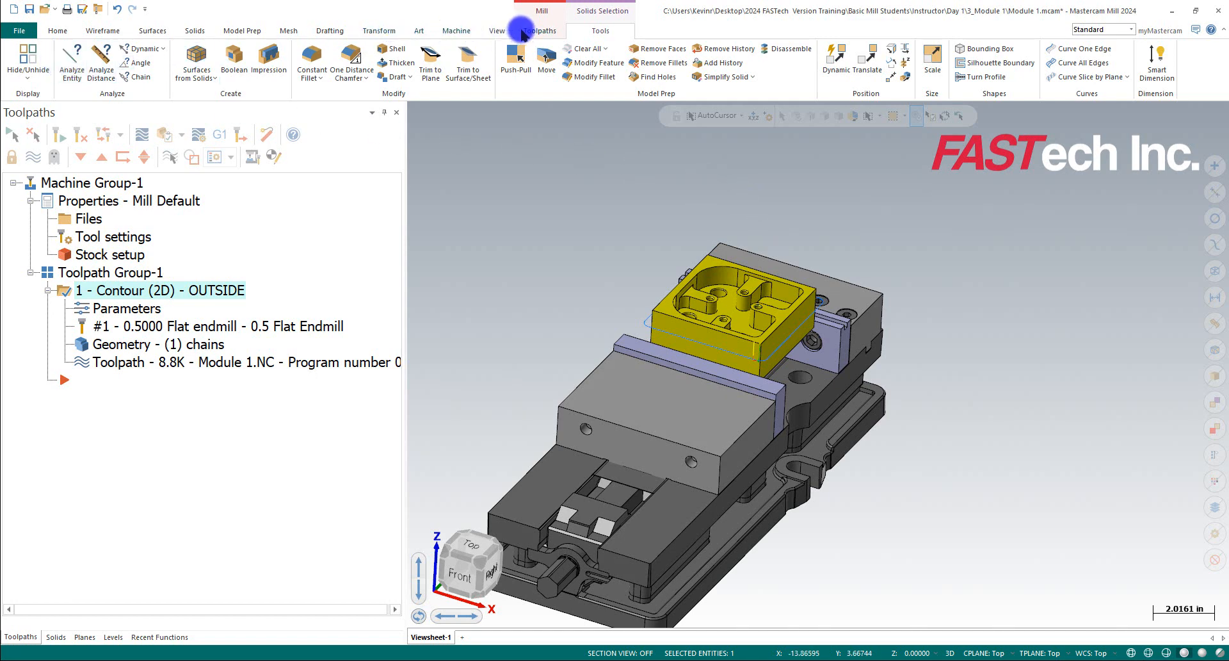
left_click(367, 32)
left_click(21, 54)
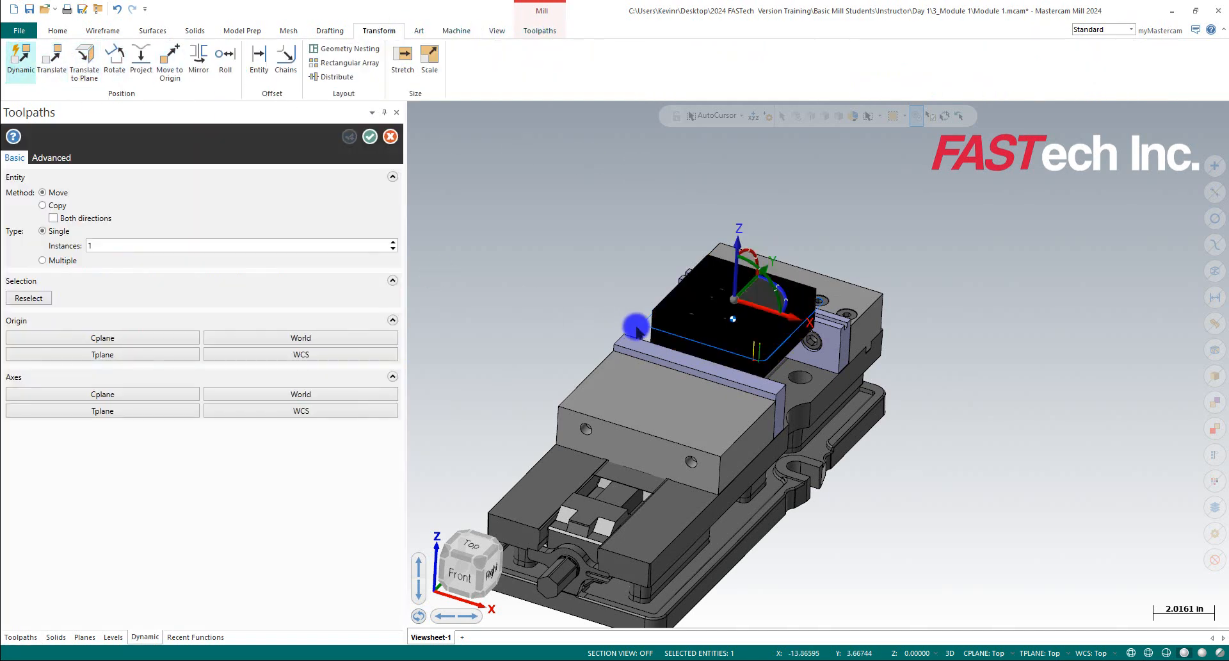
left_click(736, 299)
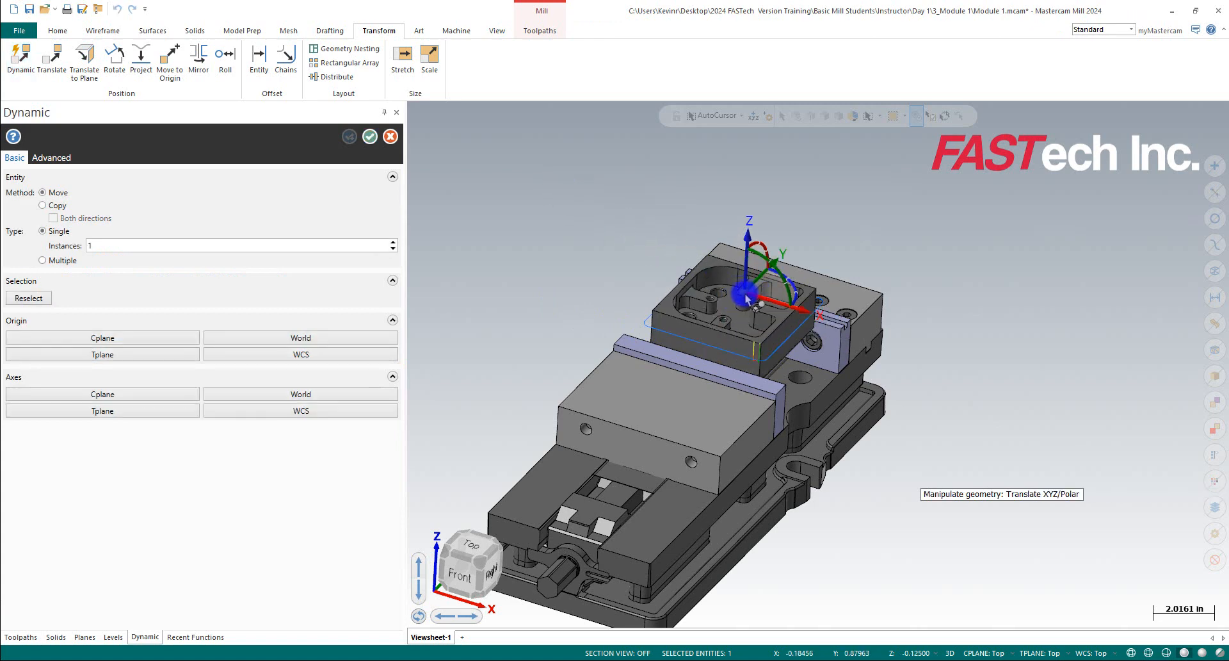
left_click(745, 296)
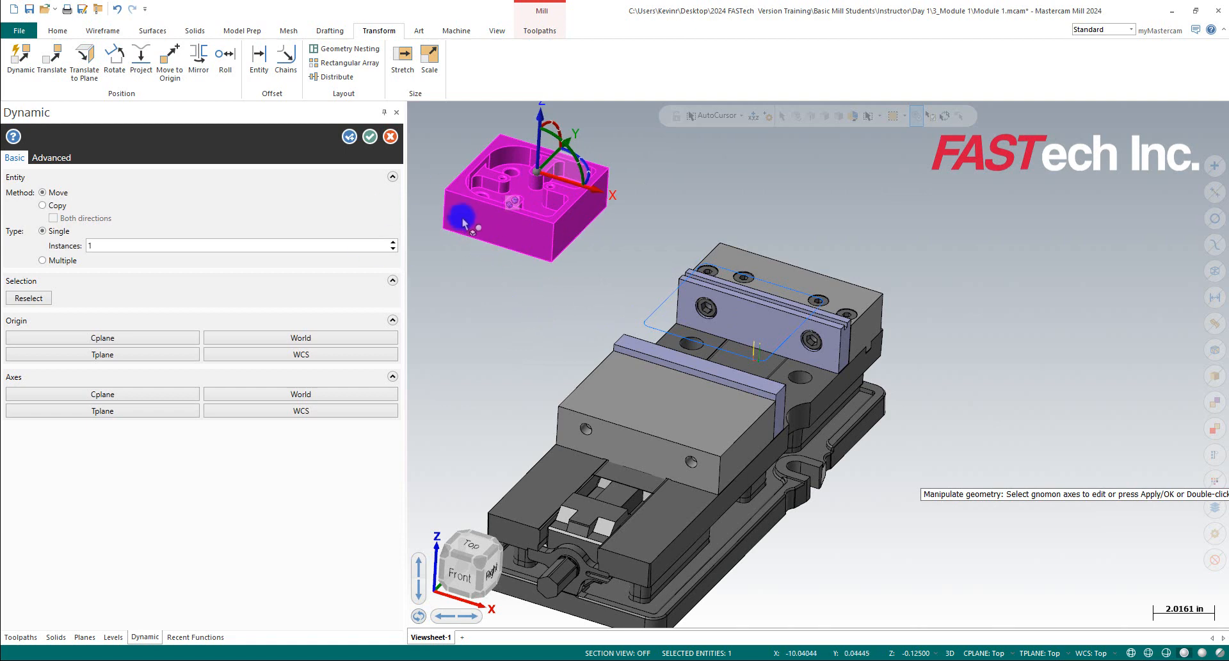
left_click(42, 205)
left_click(371, 136)
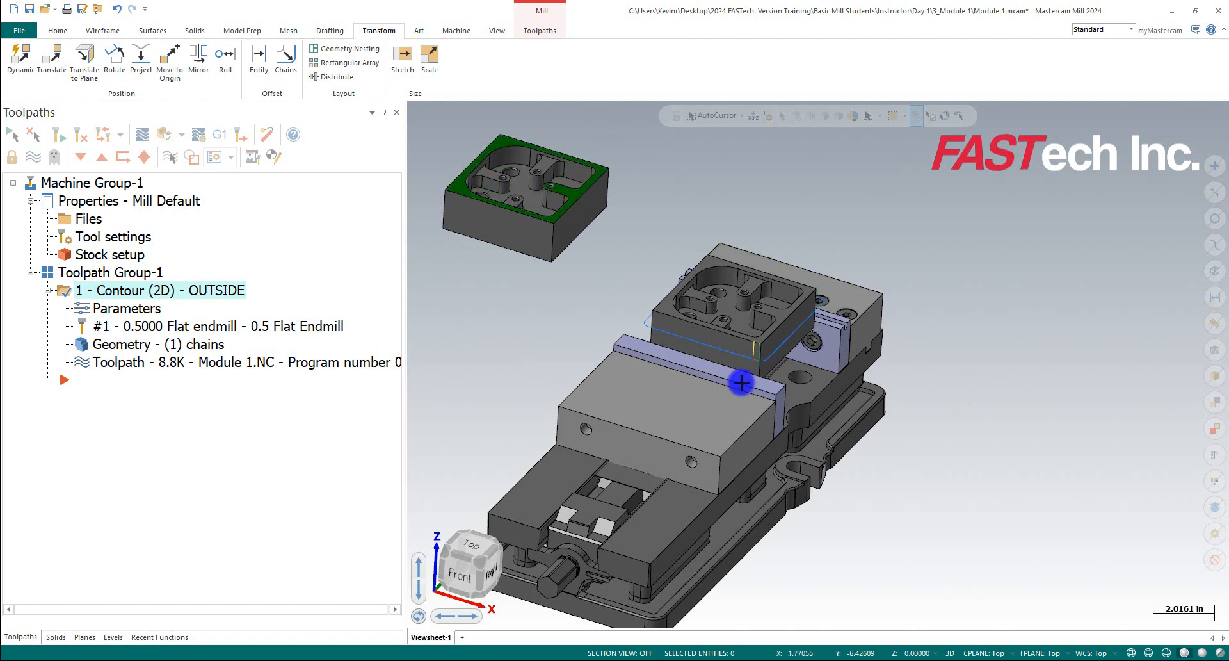
Delete the copied part solid that sits away from the vise.
left_click(518, 167)
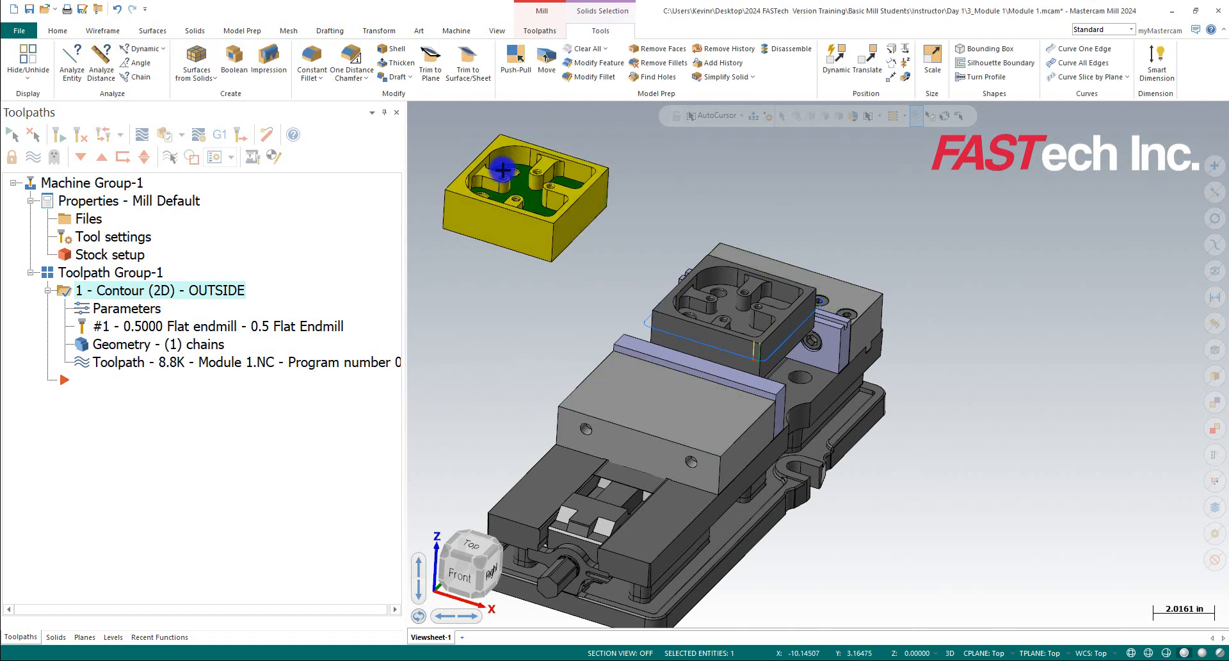
key("Delete")
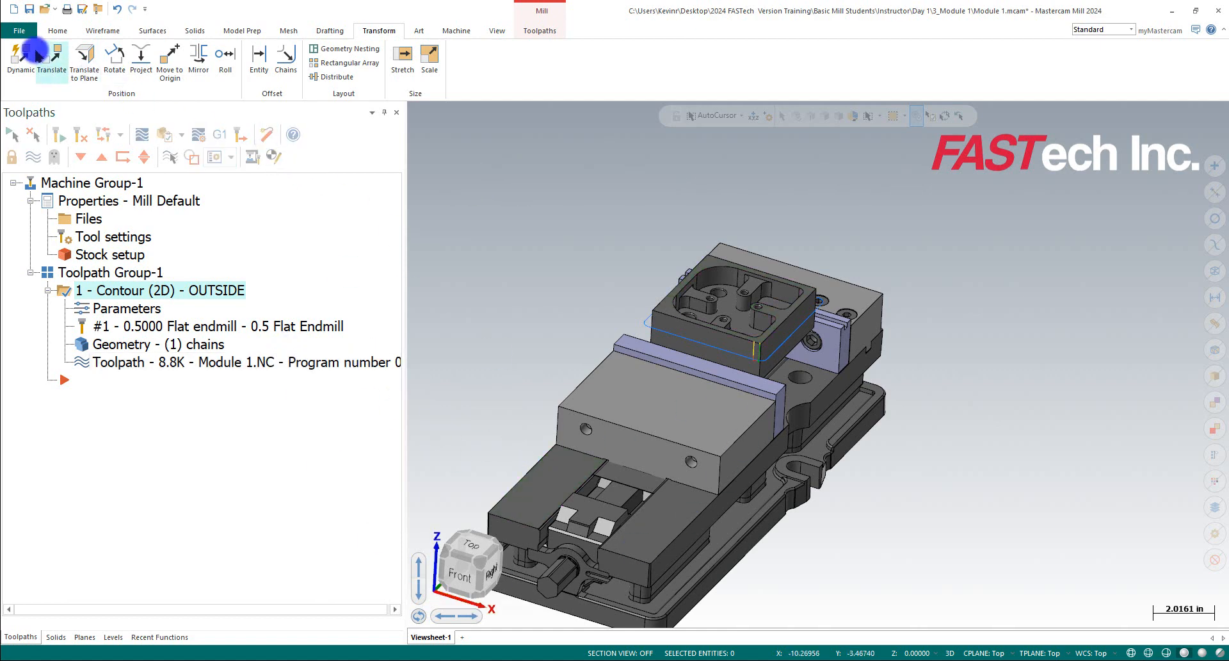
left_click(210, 548)
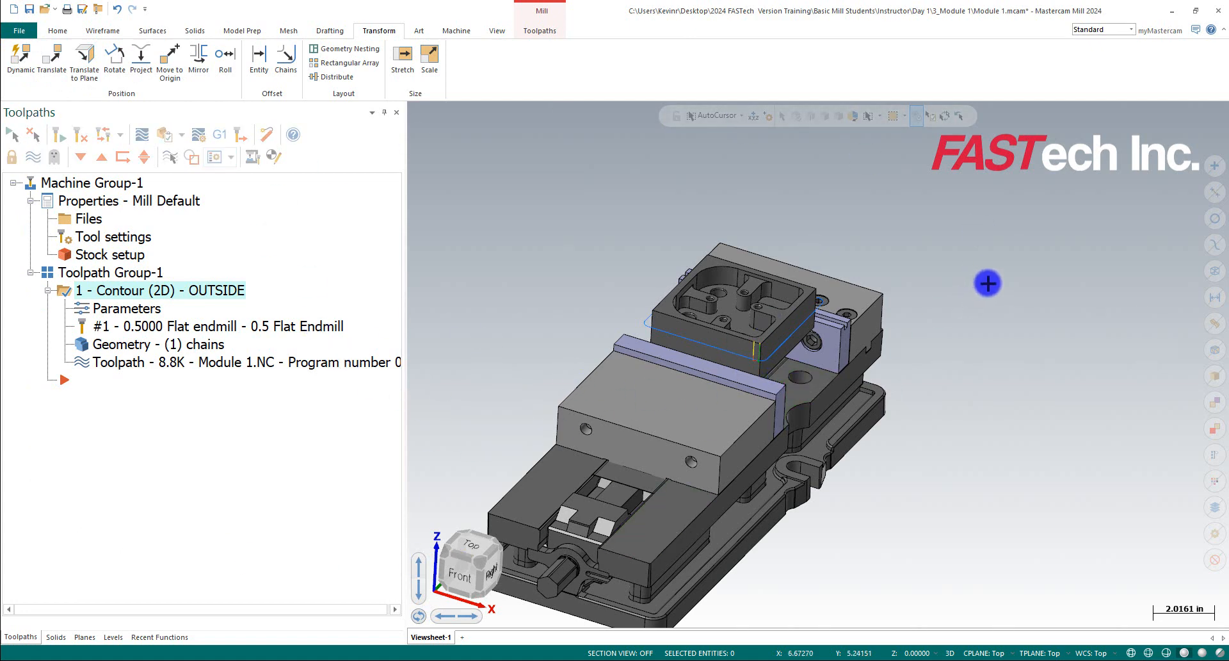
Select 5AxHeadHead as the simulation machine in the machine group setup and accept the setup.
middle_click_drag(709, 282, 719, 317)
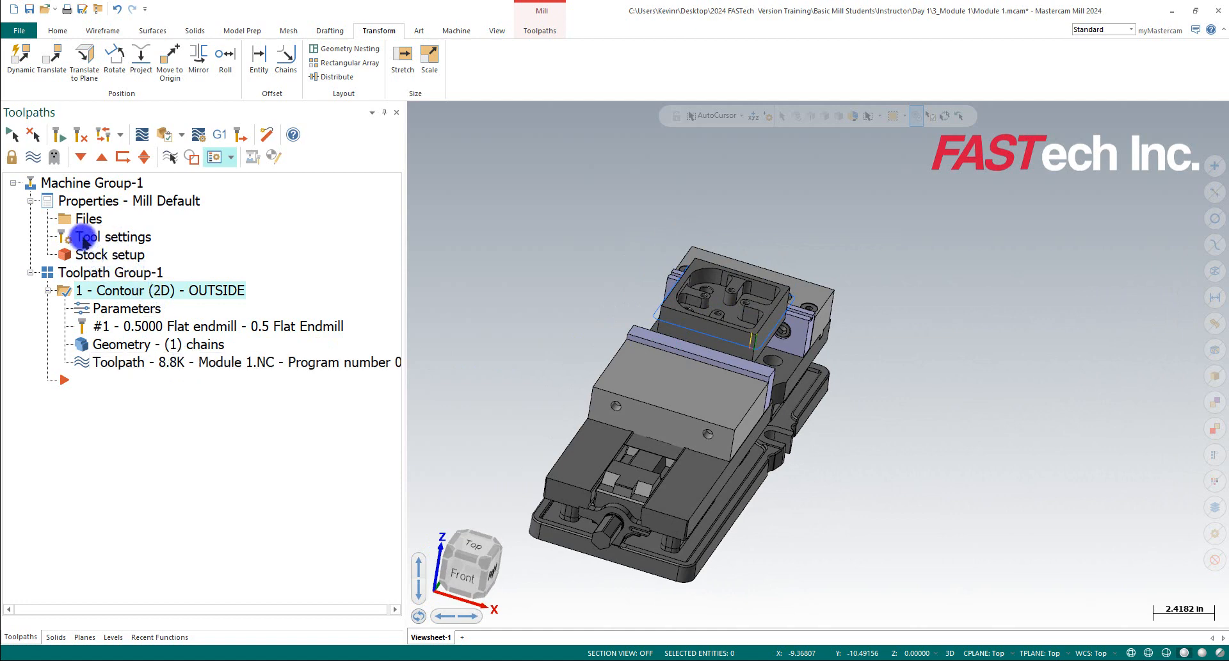
left_click(186, 344)
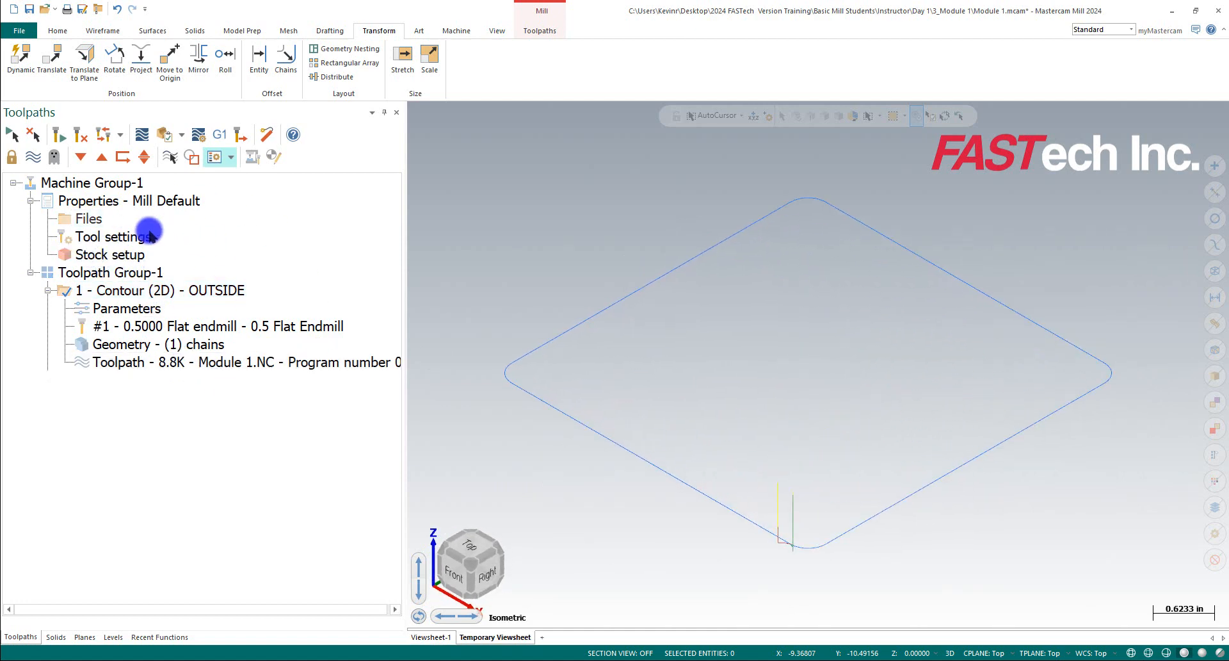
left_click(150, 235)
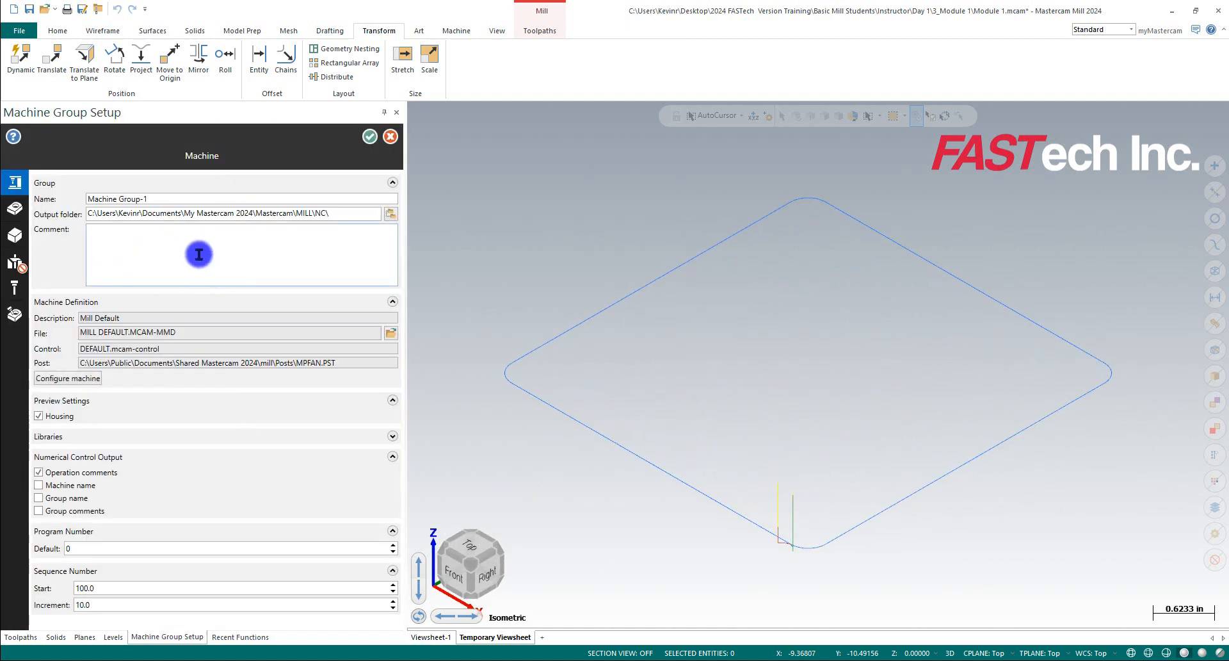
left_click(14, 315)
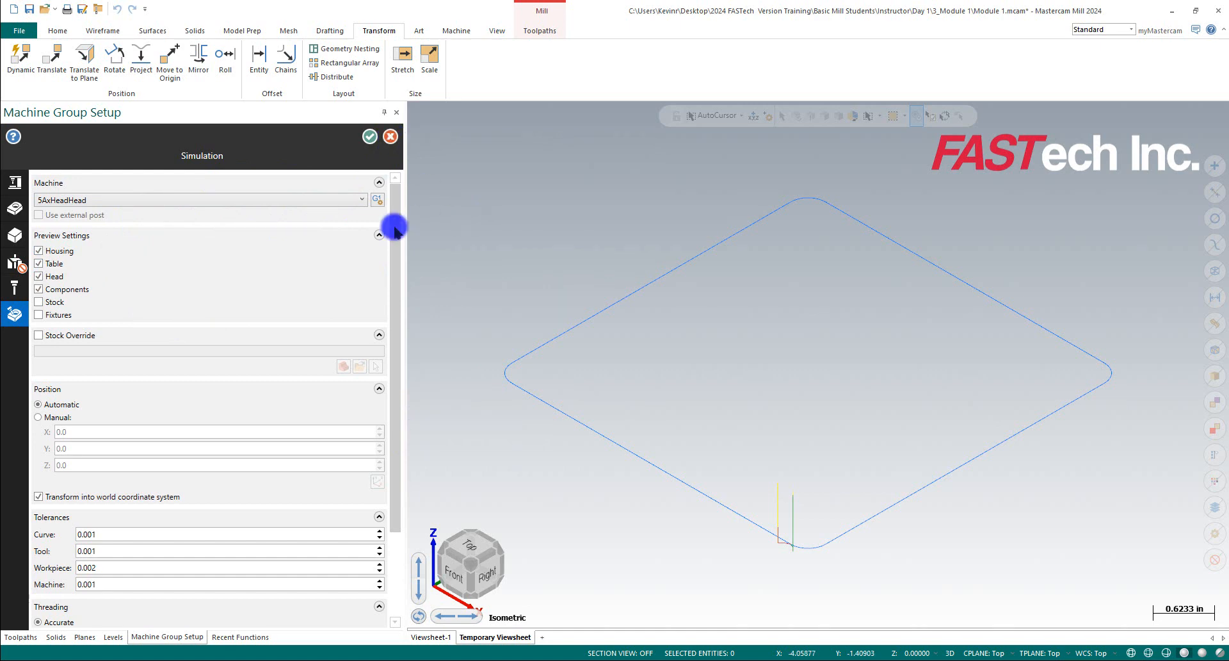
left_click(362, 201)
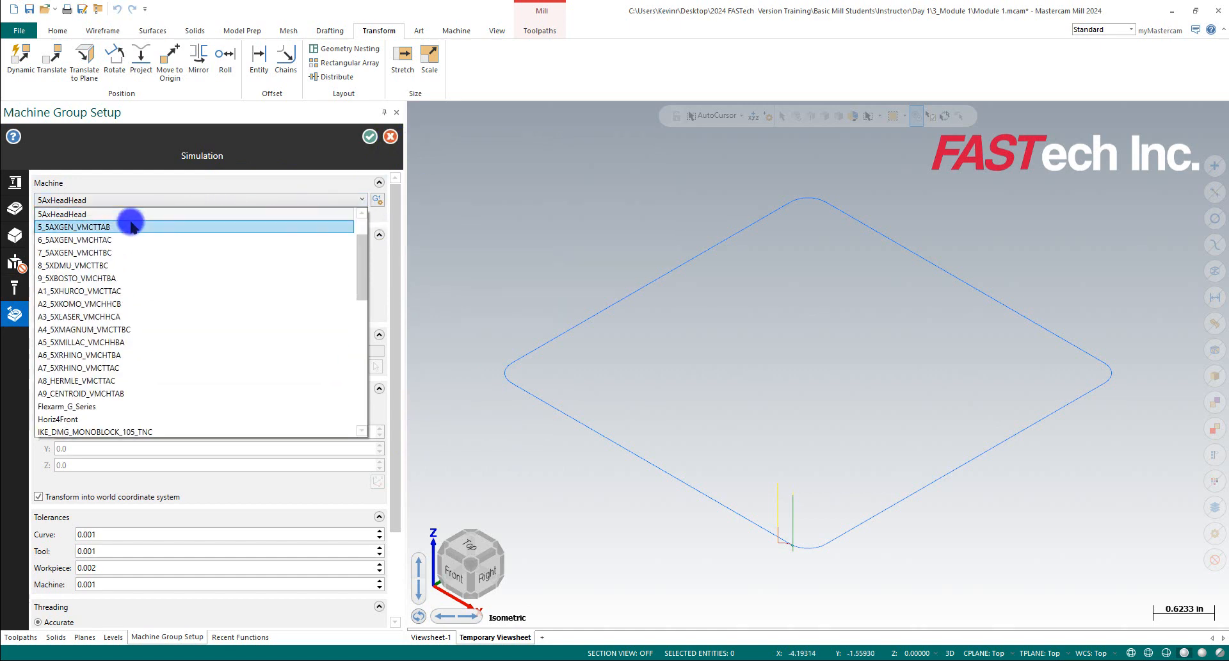
left_click(118, 215)
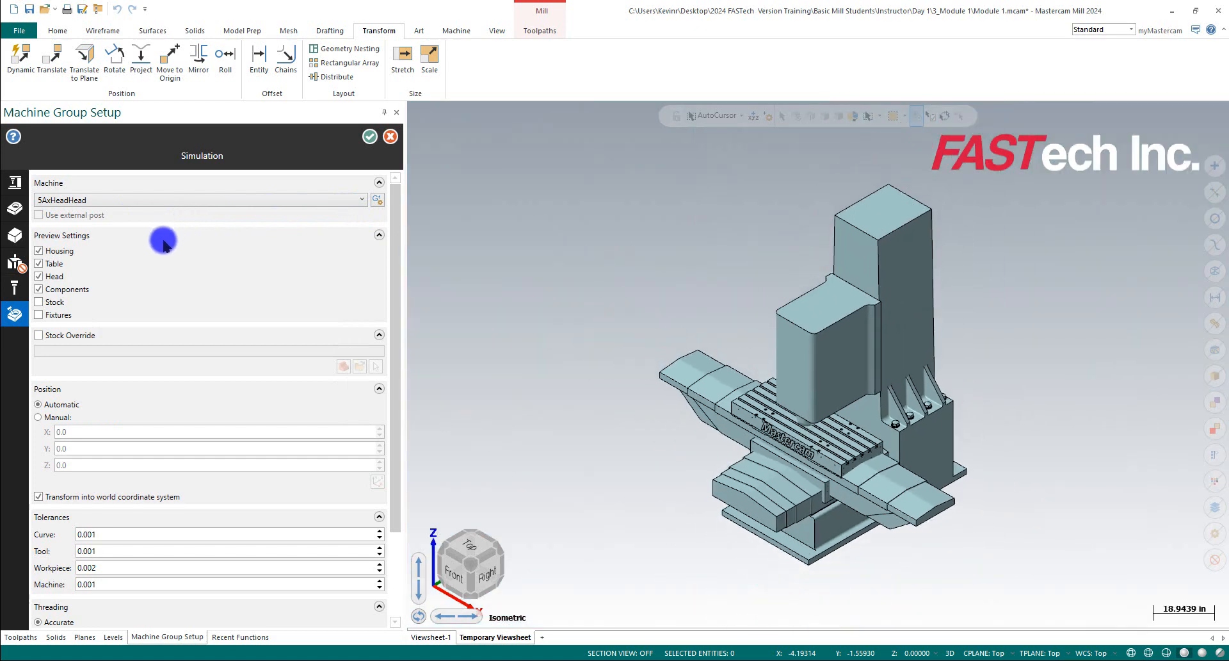
left_click(370, 137)
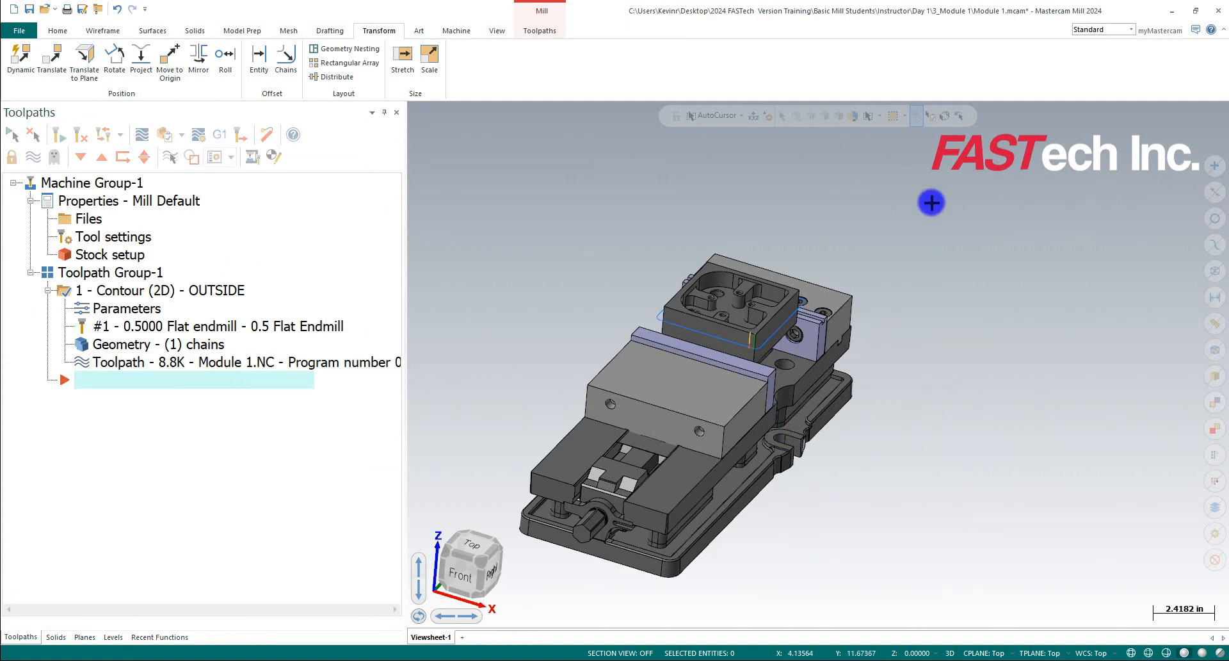
mouse_move(676, 308)
middle_mouse_down()
mouse_move(675, 425)
mouse_move(700, 344)
mouse_move(727, 404)
mouse_move(672, 348)
middle_mouse_up()
scroll(671, 350, "up", 2)
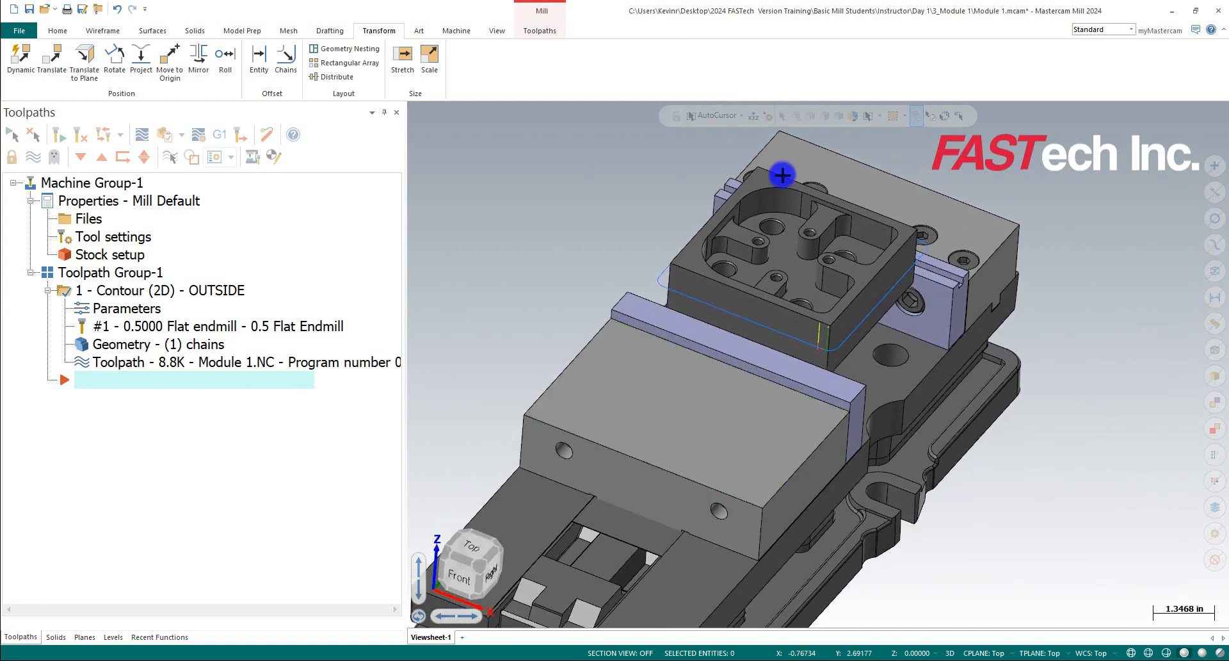